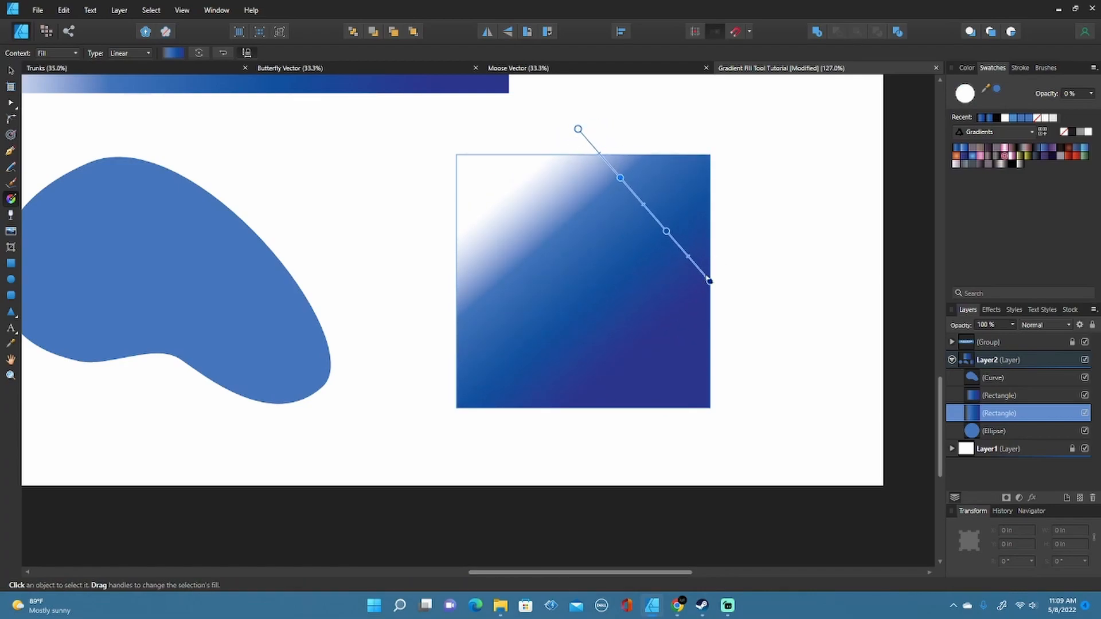
- Realign the small square's linear gradient vertically, with the transparent end inside its upper part and the dark blue end just below it, and deselect
left_click_drag(710, 281, 577, 424)
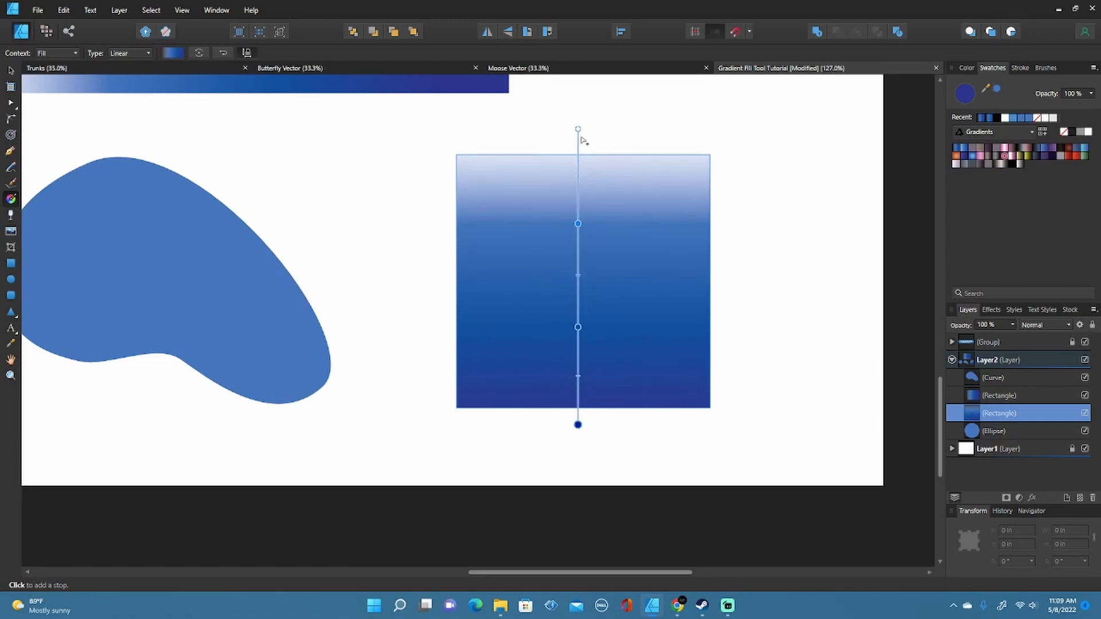
left_click_drag(577, 129, 577, 189)
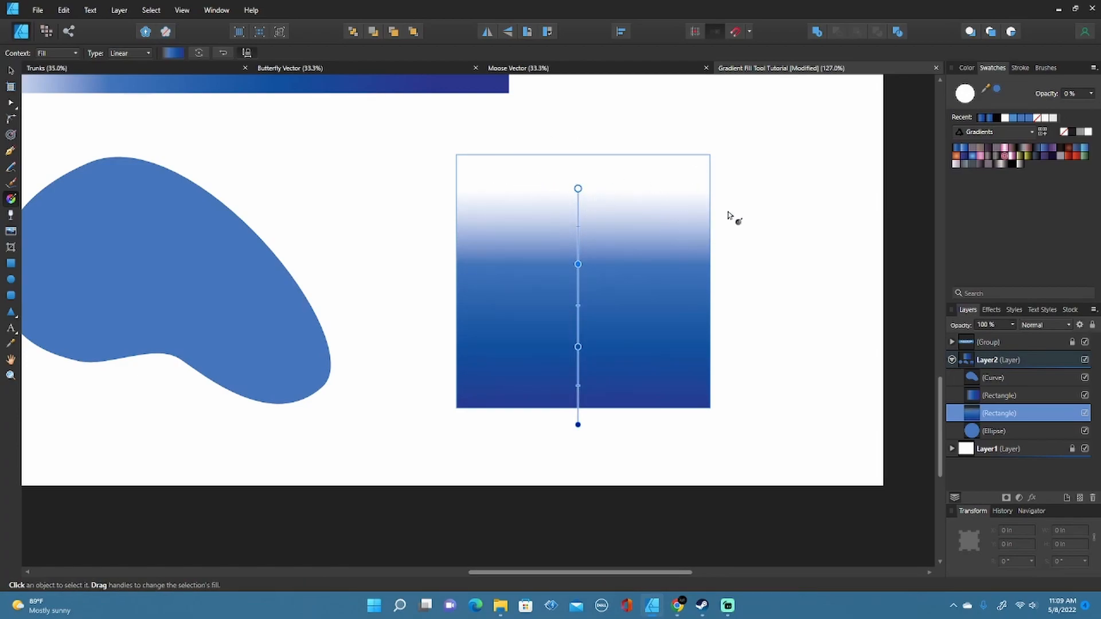
key("v")
left_click(716, 197)
scroll(582, 172, "down", 3)
scroll(583, 141, "up", 3)
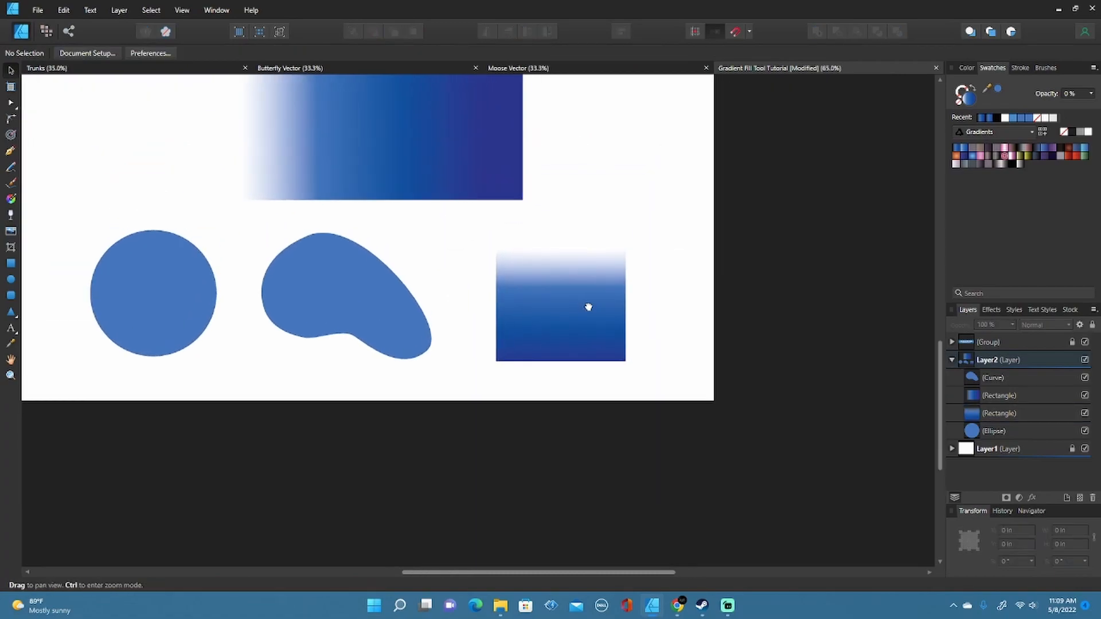
left_click_drag(654, 301, 667, 323)
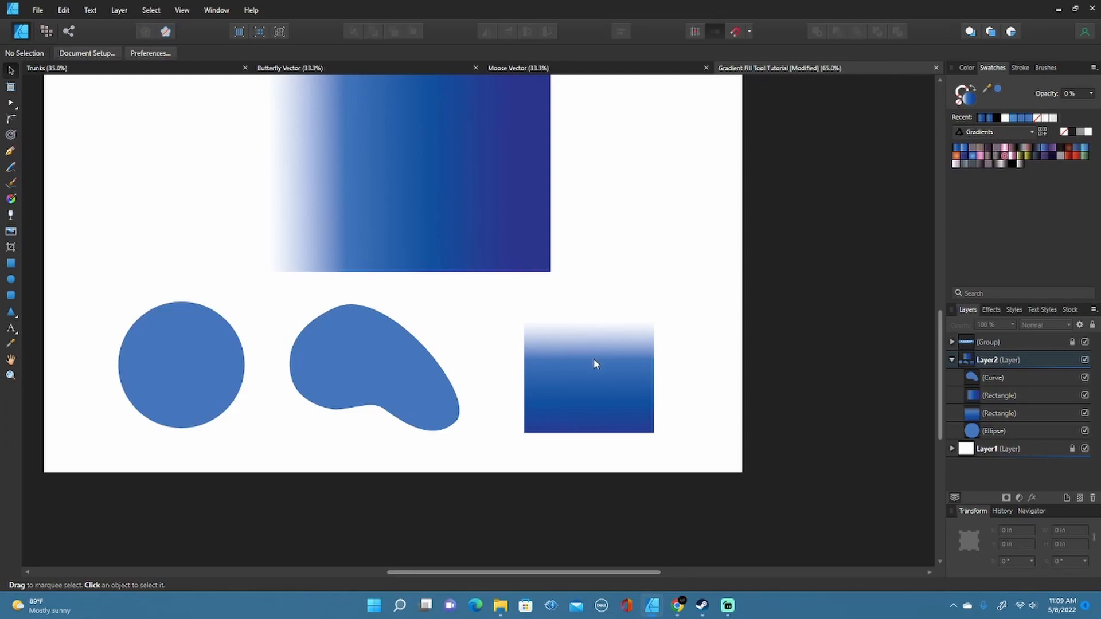
scroll(607, 340, "down", 3)
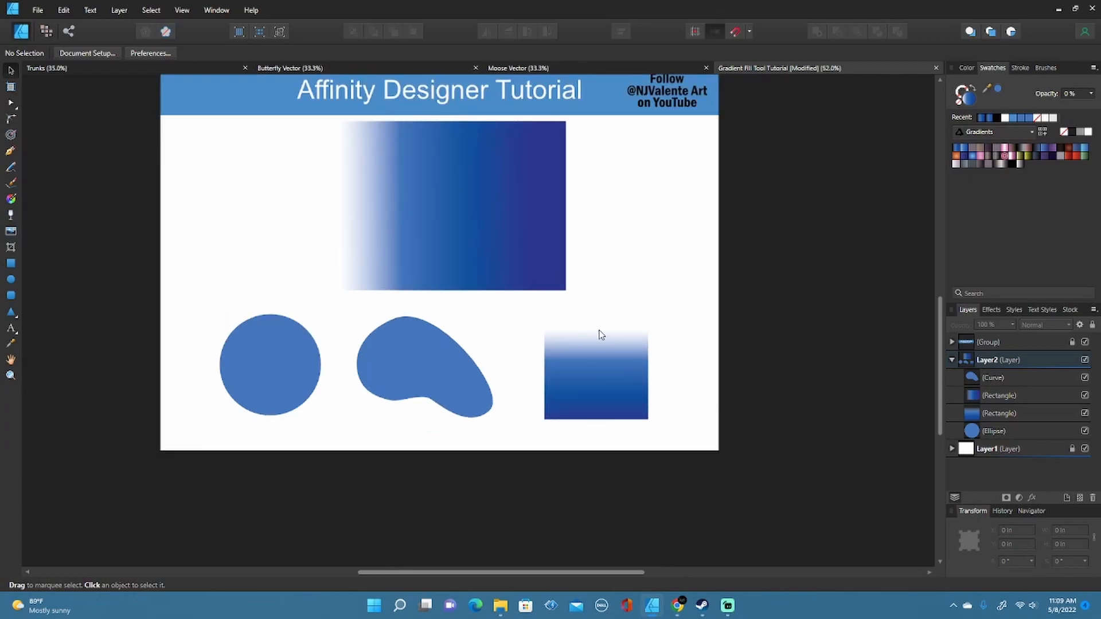
scroll(619, 352, "up", 2)
left_click_drag(639, 317, 663, 370)
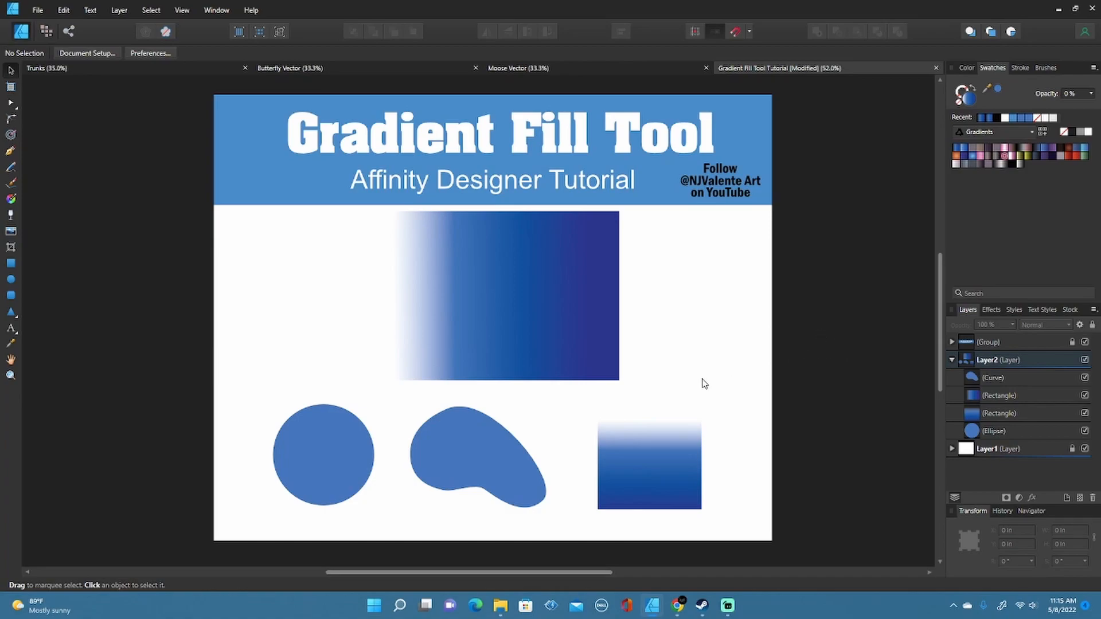
- Apply a diagonal linear gradient fill to the blue circle, running from its upper left toward the middle
left_click_drag(548, 466, 640, 381)
scroll(480, 391, "up", 3)
left_click_drag(485, 348, 507, 389)
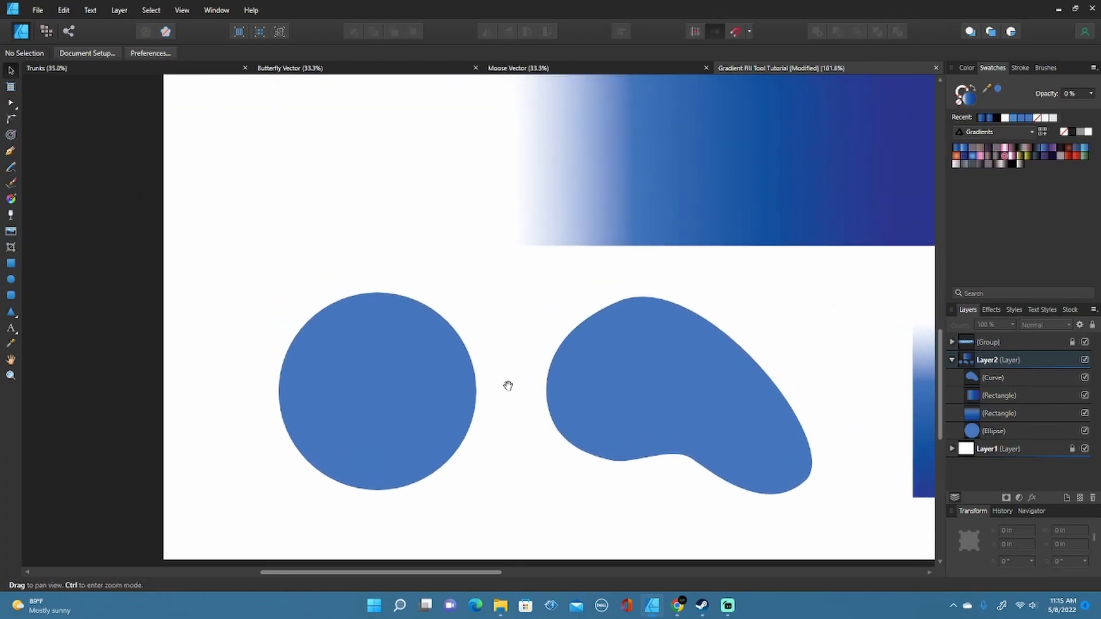
left_click(417, 382)
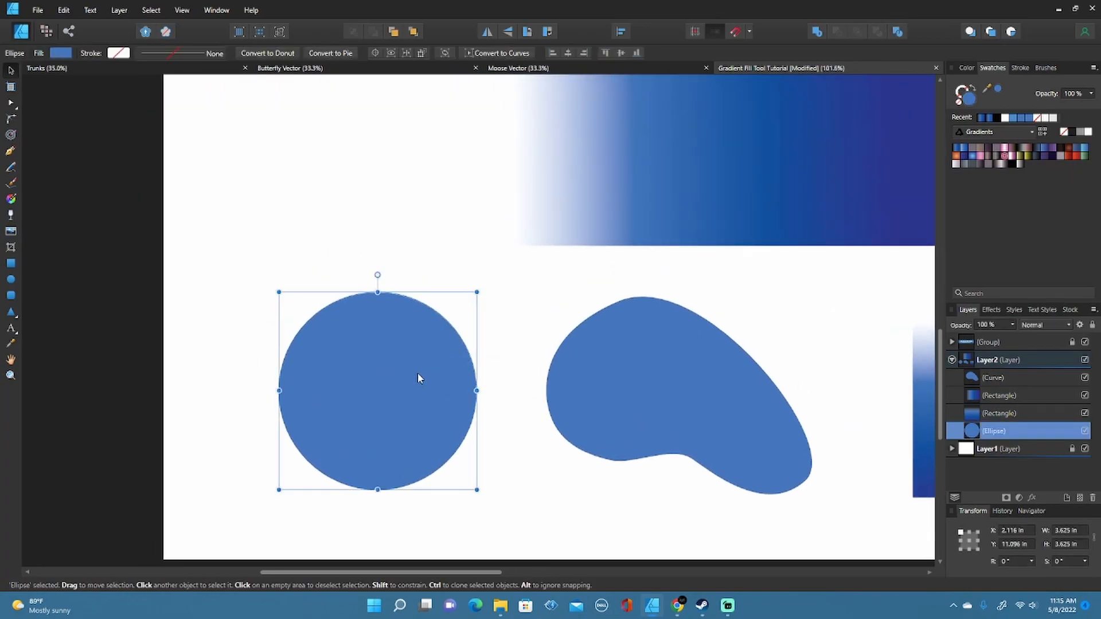
left_click(11, 199)
left_click_drag(306, 347, 398, 402)
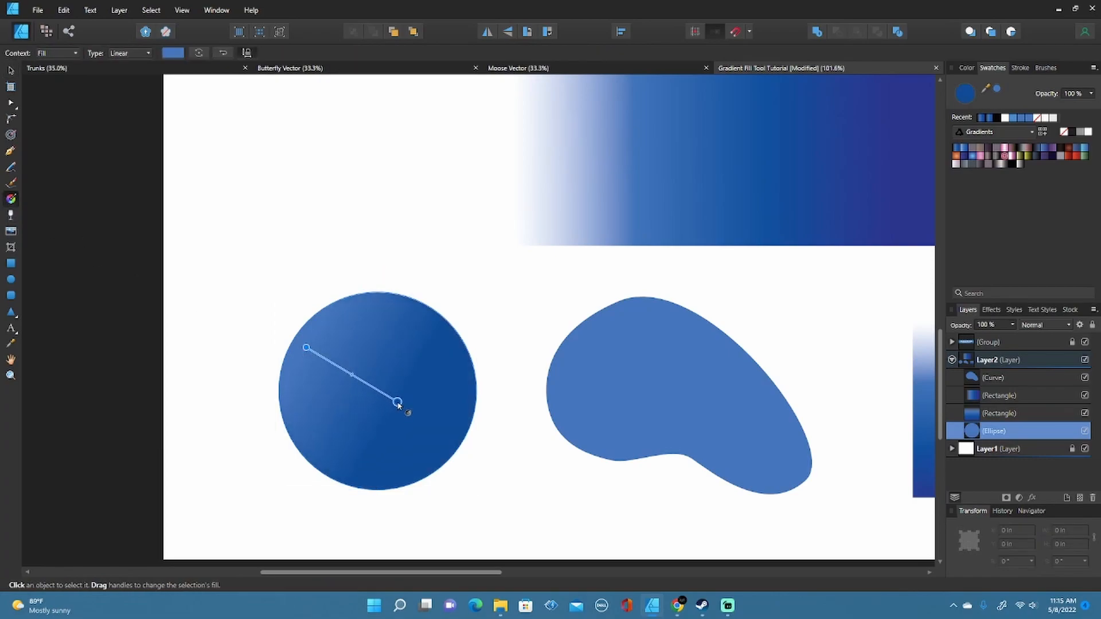
- Change the circle's gradient to Radial, placing its start at the circle's middle and its end near the lower-right edge
left_click(147, 55)
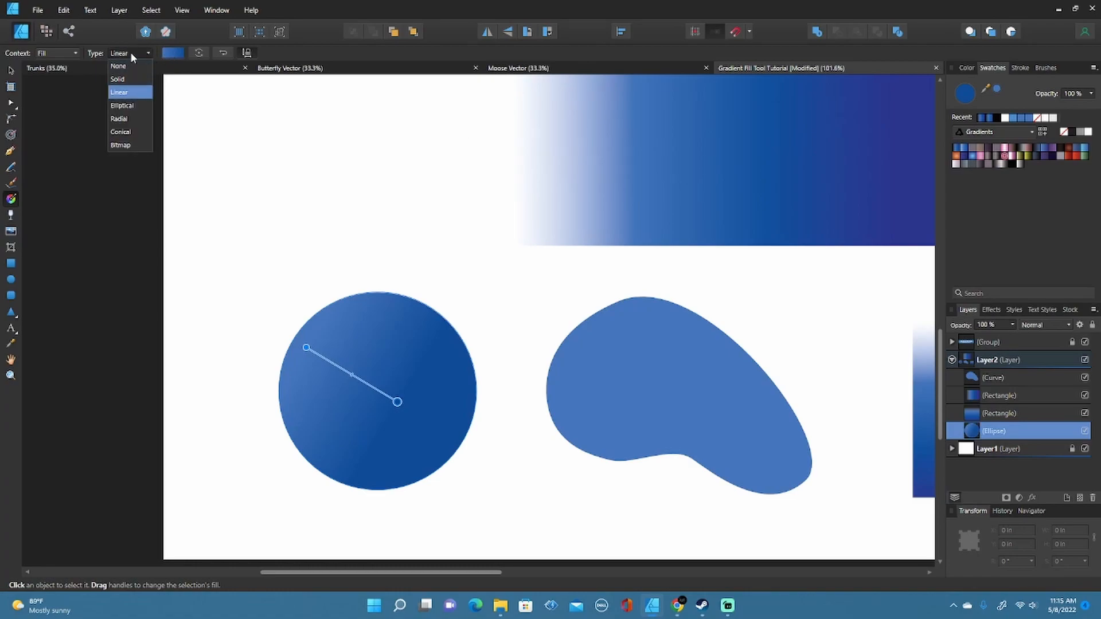
left_click(122, 119)
left_click_drag(306, 347, 373, 395)
left_click_drag(465, 449, 444, 440)
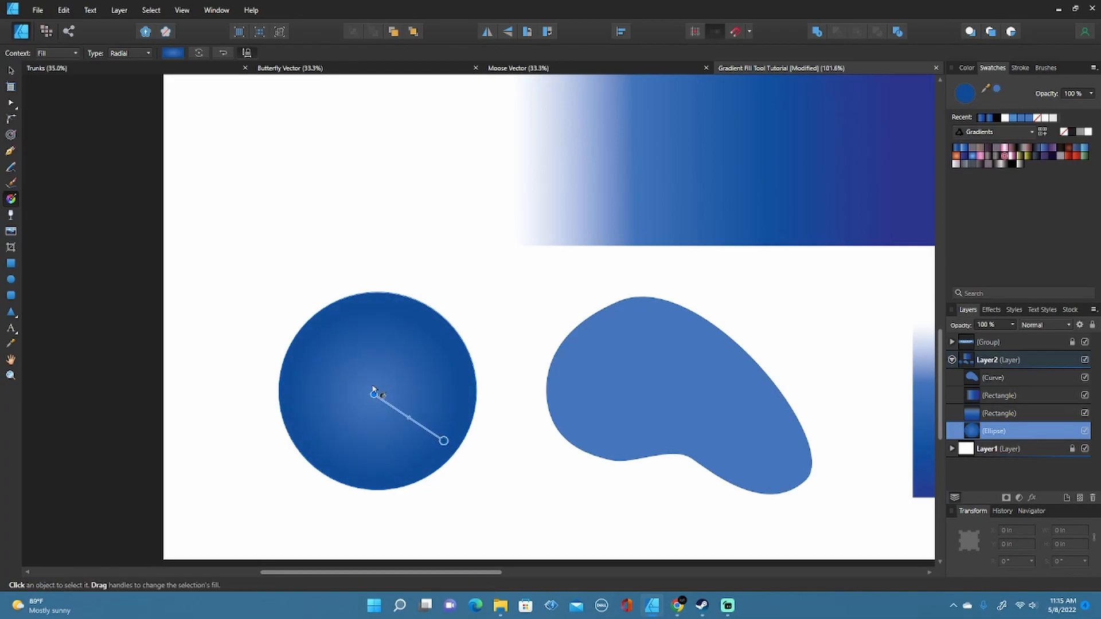
- Recolor the circle gradient's center stop to a lighter sky blue with hue 199
left_click(168, 53)
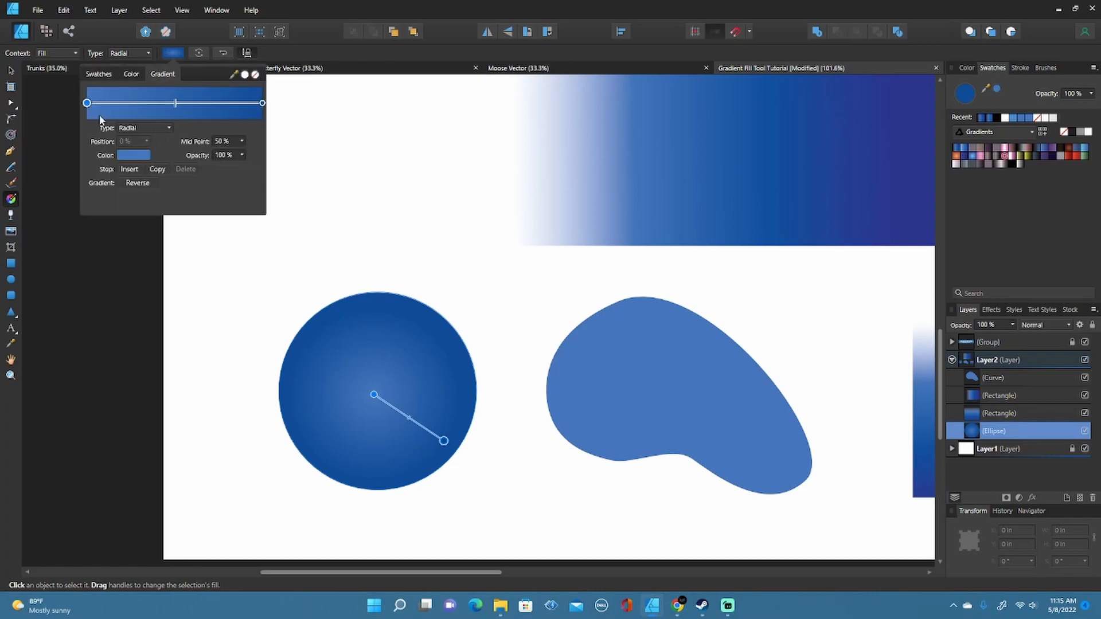
left_click(131, 156)
mouse_move(104, 213)
left_mouse_down()
mouse_move(103, 257)
mouse_move(125, 266)
mouse_move(99, 215)
mouse_move(106, 205)
mouse_move(99, 215)
left_mouse_up()
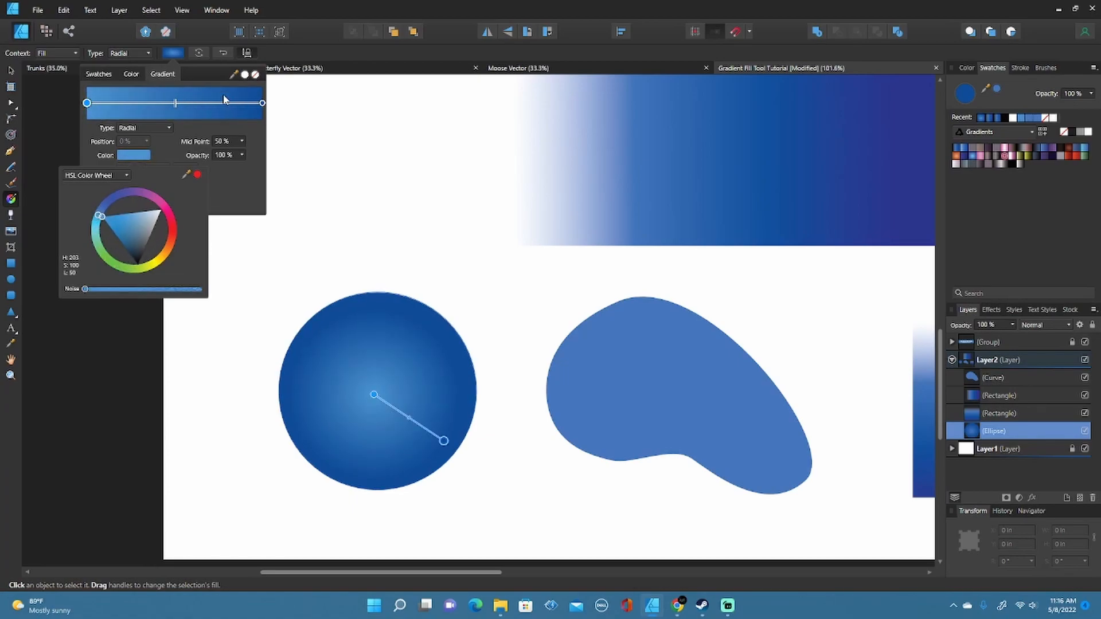
left_click(126, 156)
mouse_move(101, 217)
left_mouse_down()
mouse_move(122, 195)
mouse_move(99, 215)
left_mouse_up()
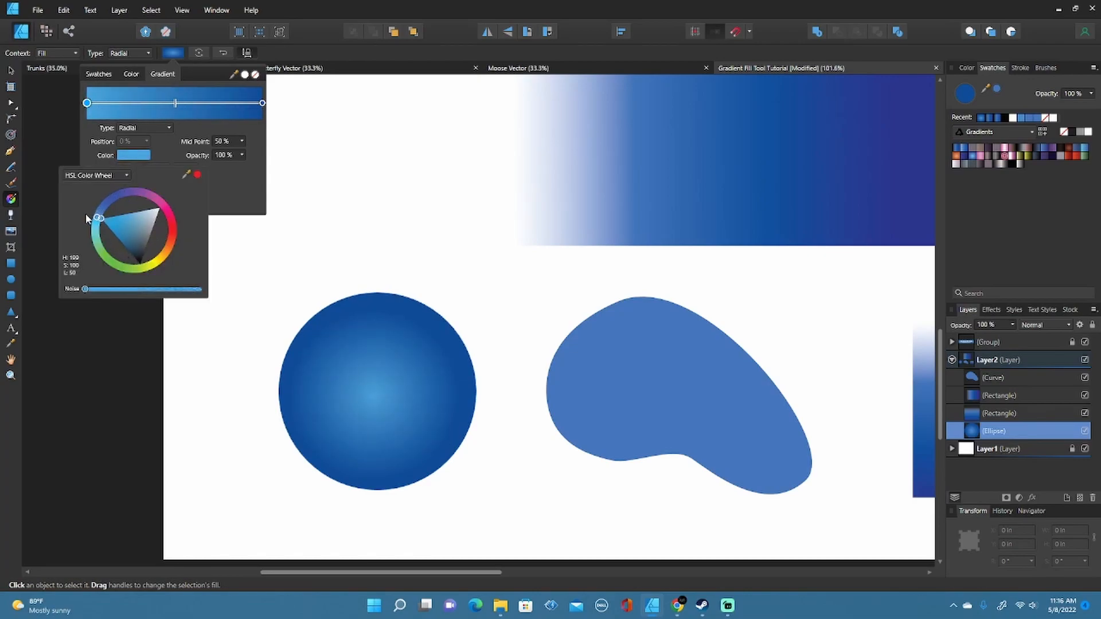
- Recolor the circle gradient's outer stop to purple and nudge the gradient's start onto the circle's exact middle
left_click(263, 104)
left_click(140, 156)
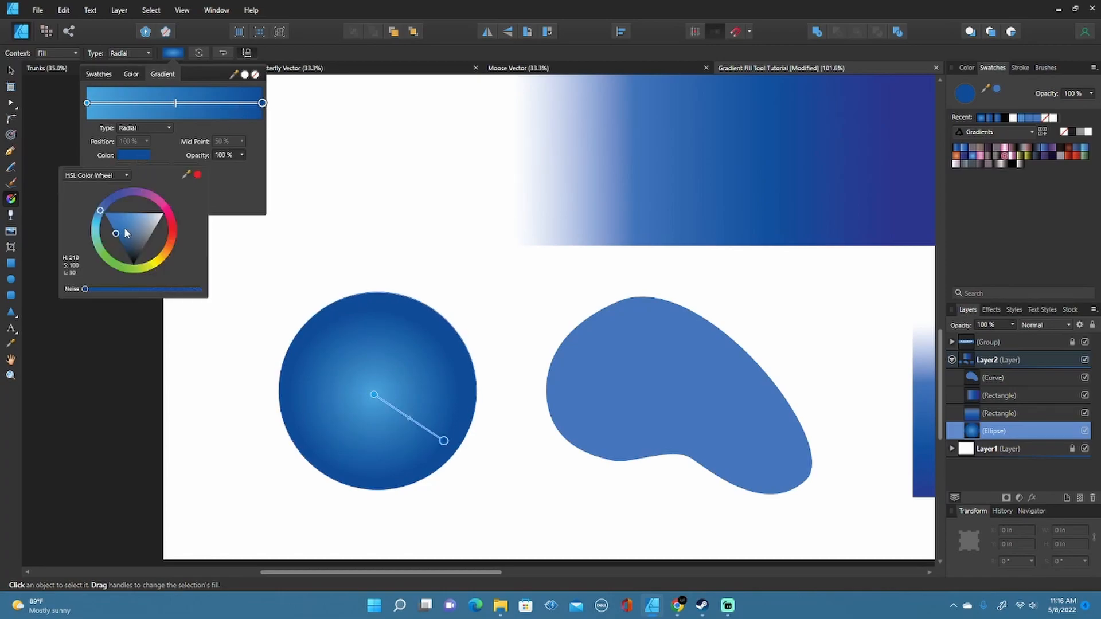
left_click_drag(101, 217, 129, 192)
left_click_drag(375, 396, 379, 392)
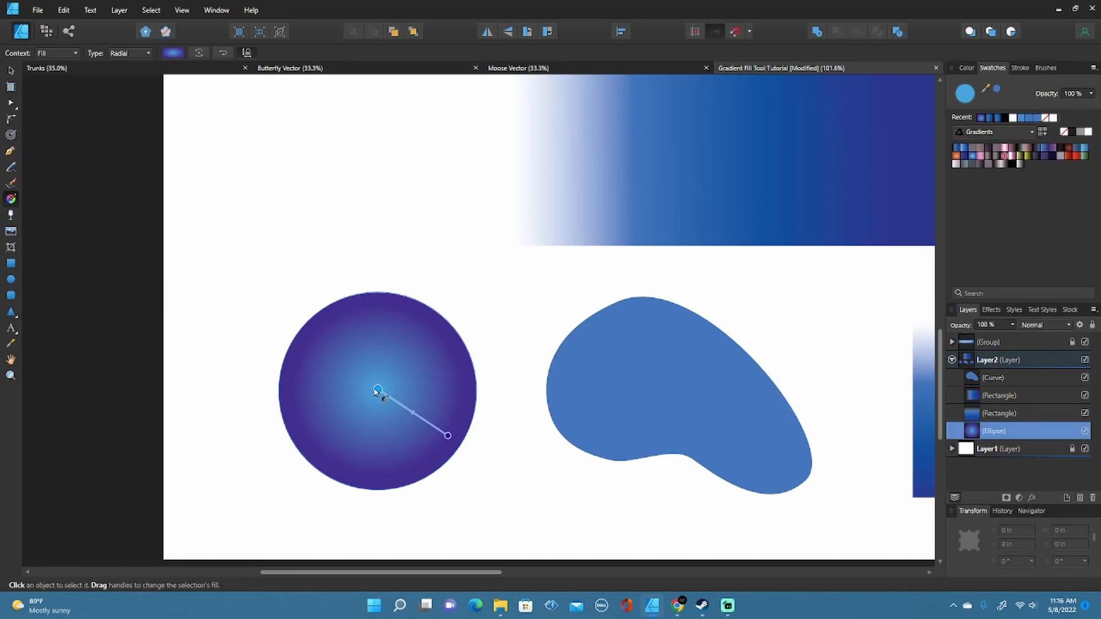
- Shift the radial gradient's light center to the circle's upper right and swing its purple end to the lower left
scroll(441, 401, "down", 1)
left_click_drag(484, 460, 454, 333)
mouse_move(417, 301)
left_mouse_down()
mouse_move(479, 373)
mouse_move(401, 292)
mouse_move(430, 324)
mouse_move(411, 310)
left_mouse_up()
left_click_drag(362, 264, 383, 241)
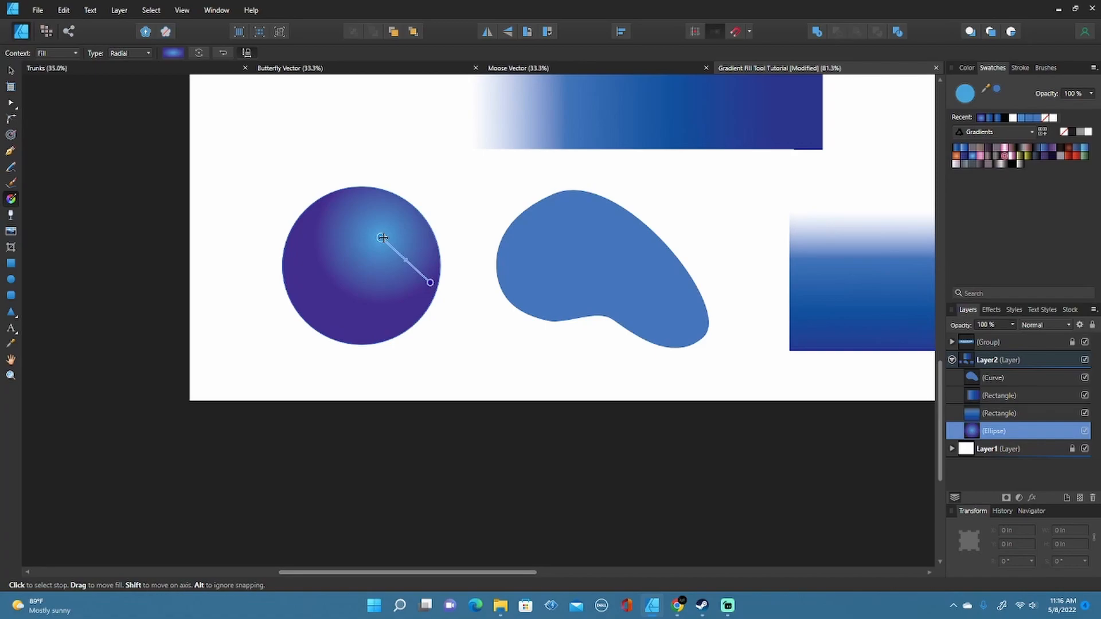
left_click_drag(431, 285, 345, 306)
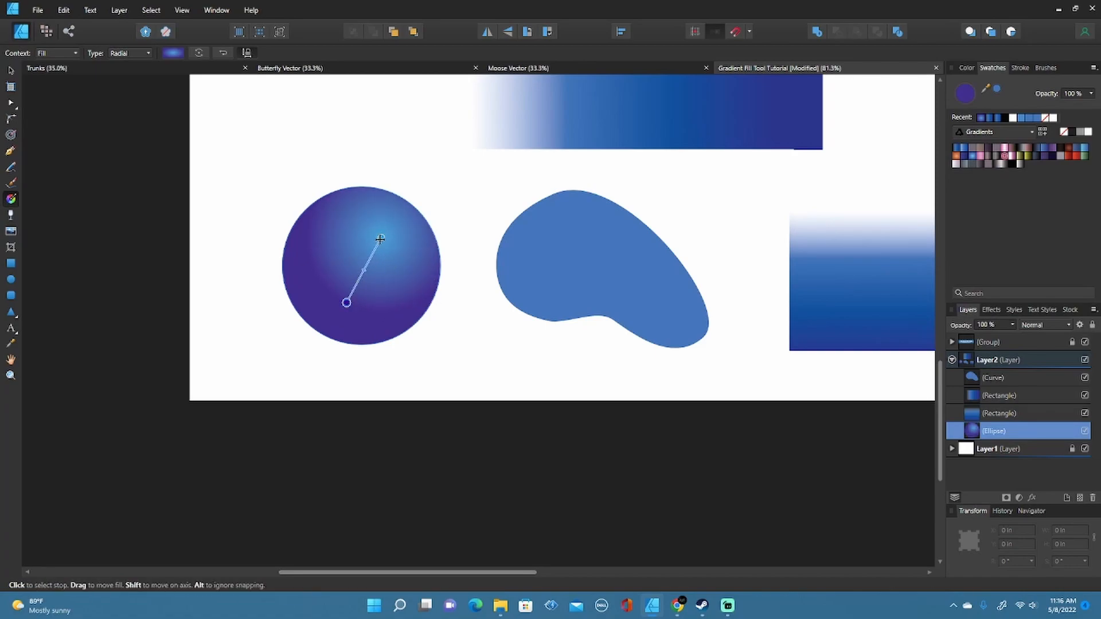
- Fine-tune the circle's highlight closer to its upper-right edge, lengthen the gradient toward the lower left, and deselect the circle
left_click_drag(380, 239, 388, 226)
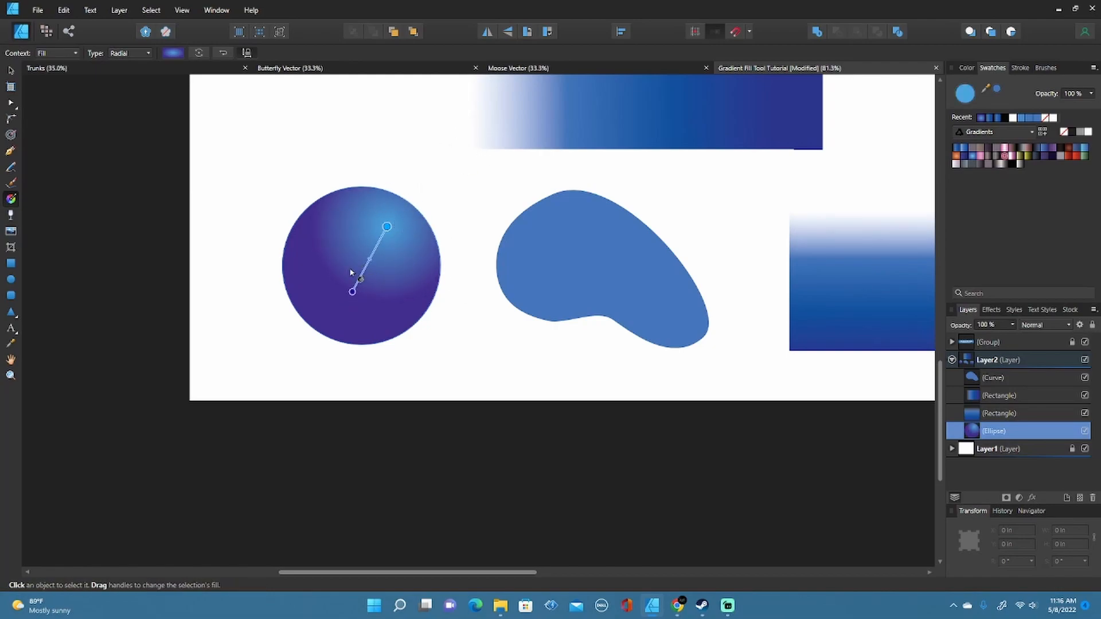
left_click_drag(352, 291, 346, 309)
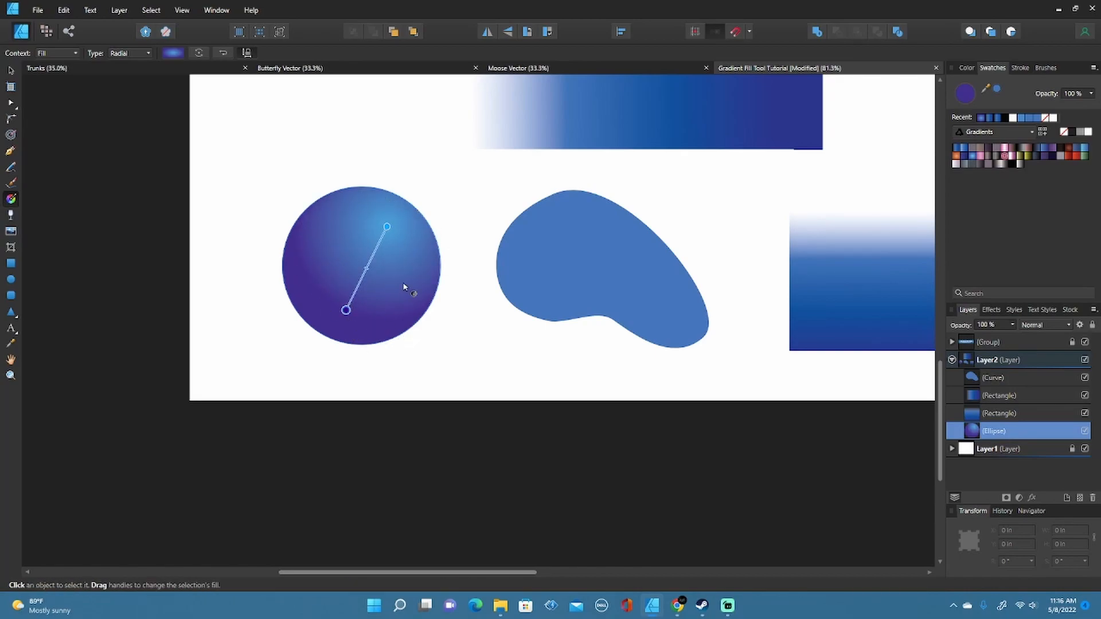
left_click_drag(386, 225, 390, 225)
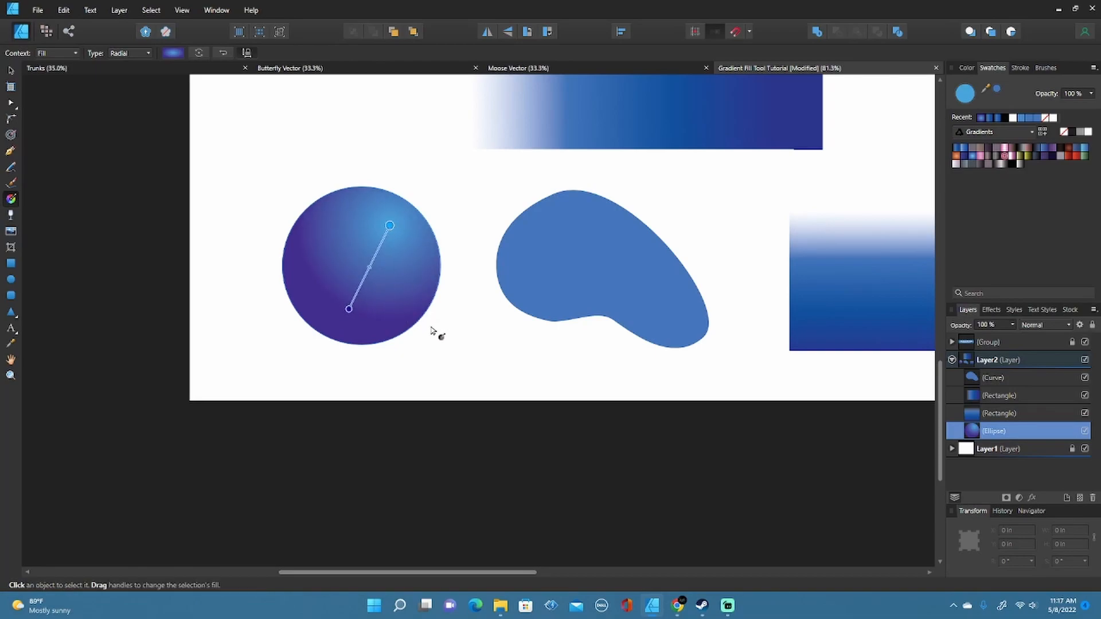
left_click_drag(389, 225, 367, 261)
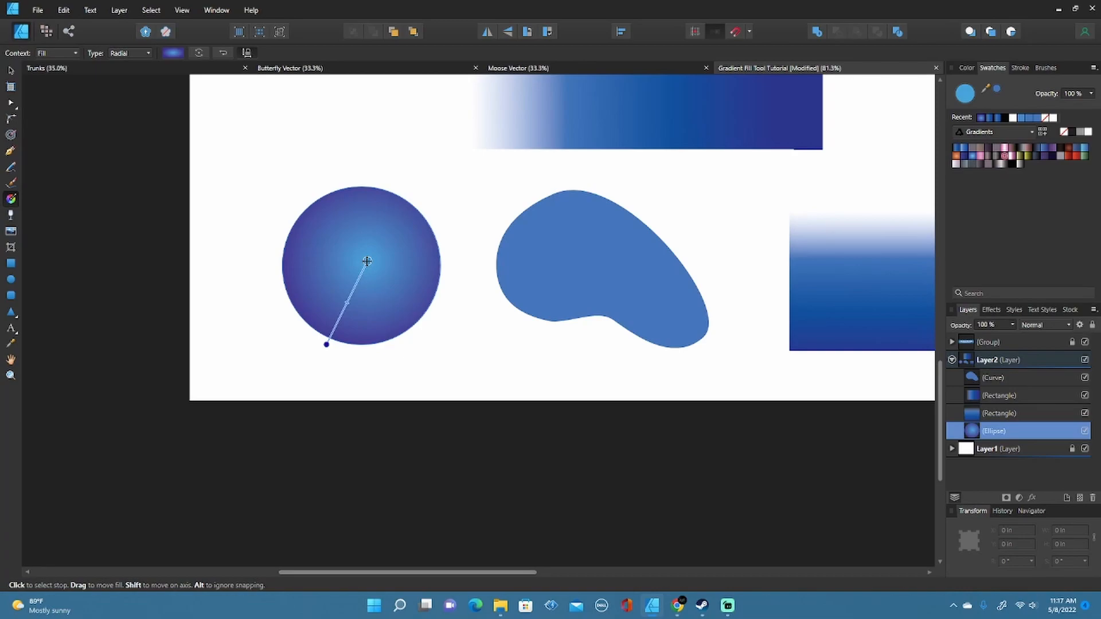
left_click_drag(367, 261, 388, 225)
key("v")
left_click(470, 395)
left_click_drag(532, 378, 443, 403)
scroll(448, 379, "down", 4)
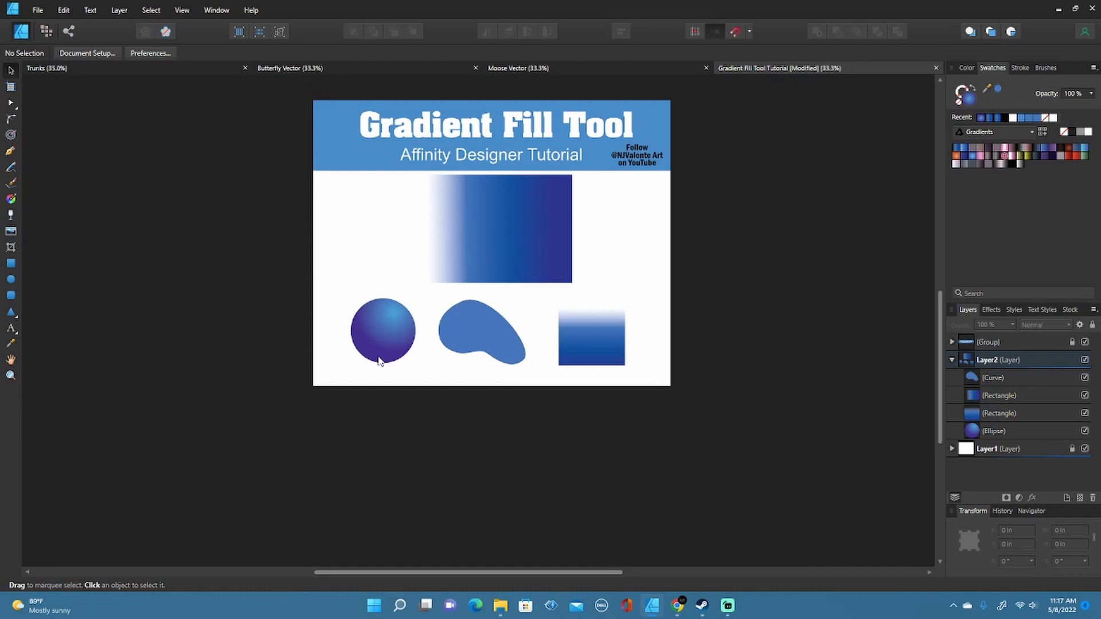
- Draw an ellipse about 0.25 by 0.39 in over the sphere's highlight and fill it with pale blue (H 199, S 97, L 83)
scroll(434, 382, "up", 5)
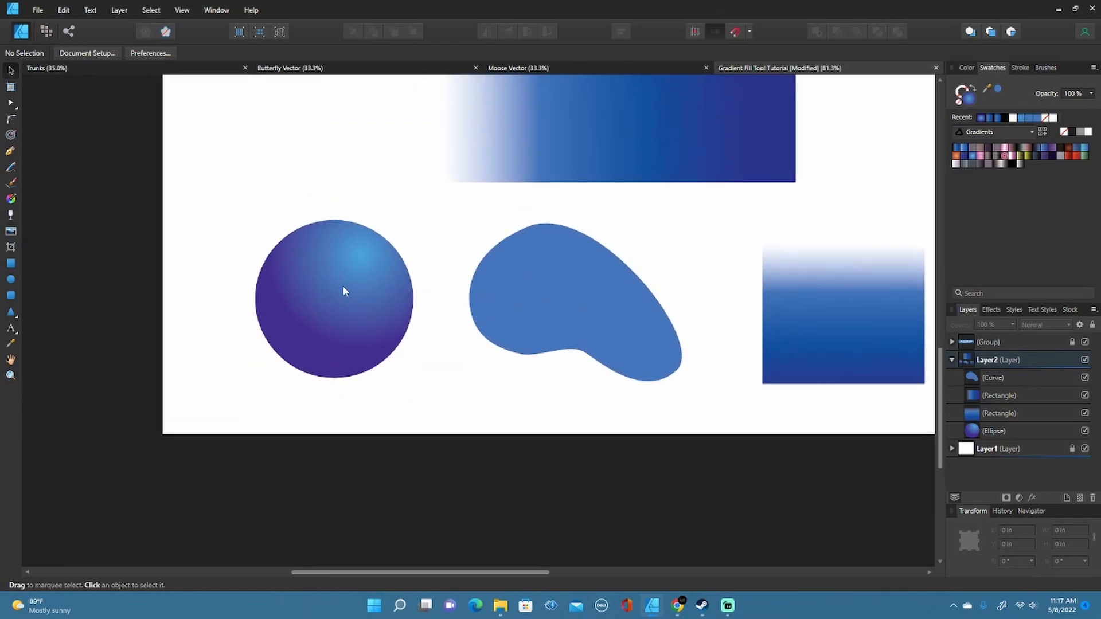
scroll(306, 310, "up", 2)
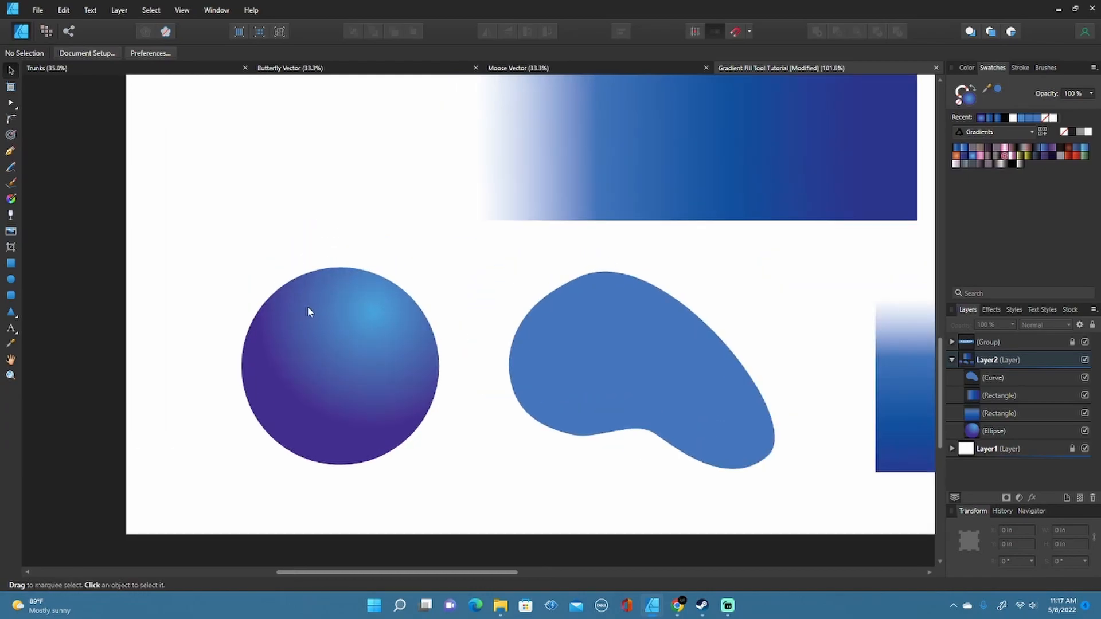
left_click(10, 279)
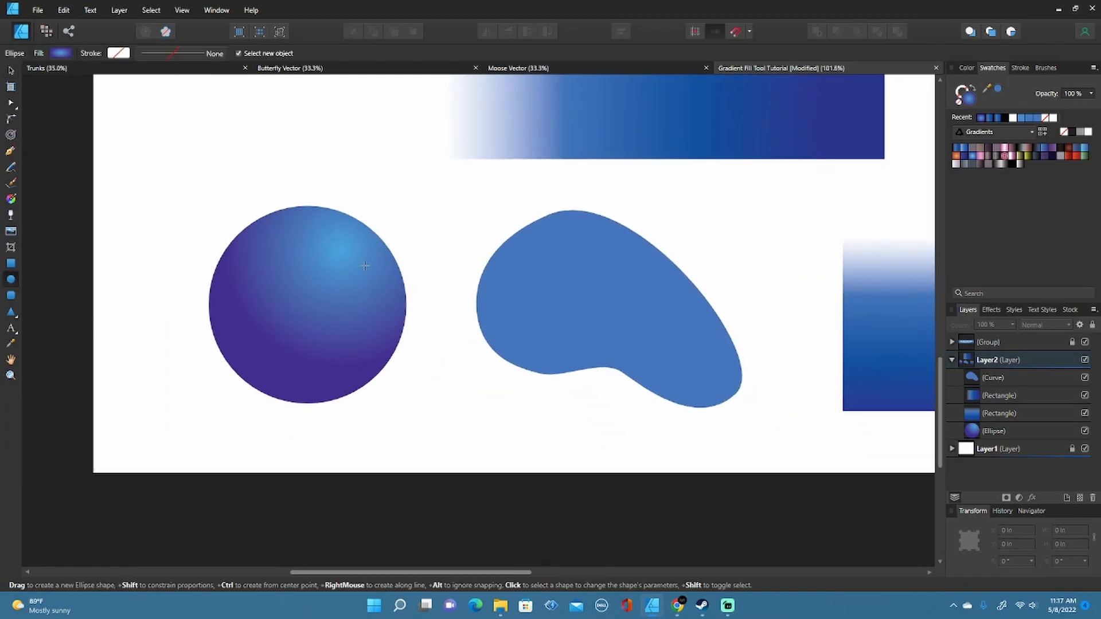
left_click_drag(345, 236, 359, 257)
left_click(969, 68)
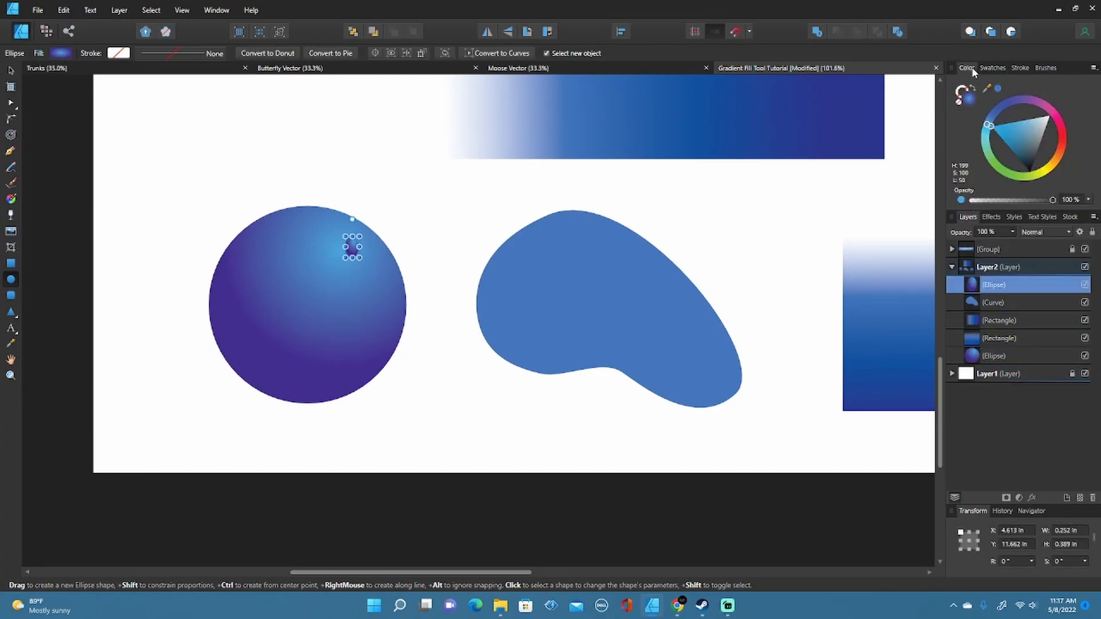
left_click_drag(993, 129, 1029, 120)
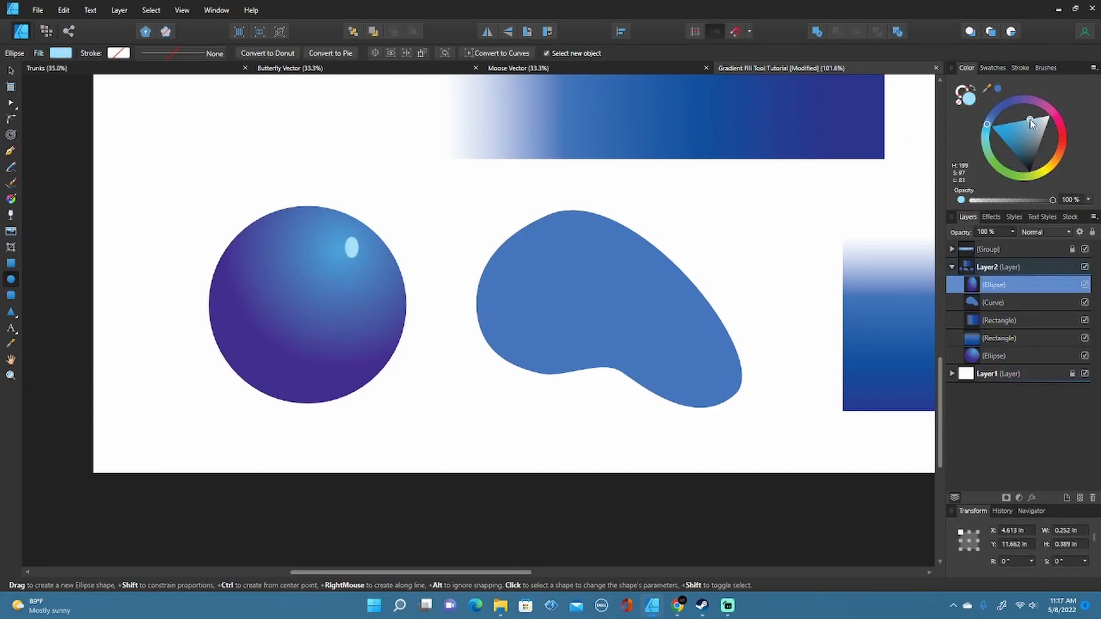
- Rotate the small highlight ellipse about 40° counterclockwise to follow the sphere's curve, and deselect it
left_click(10, 71)
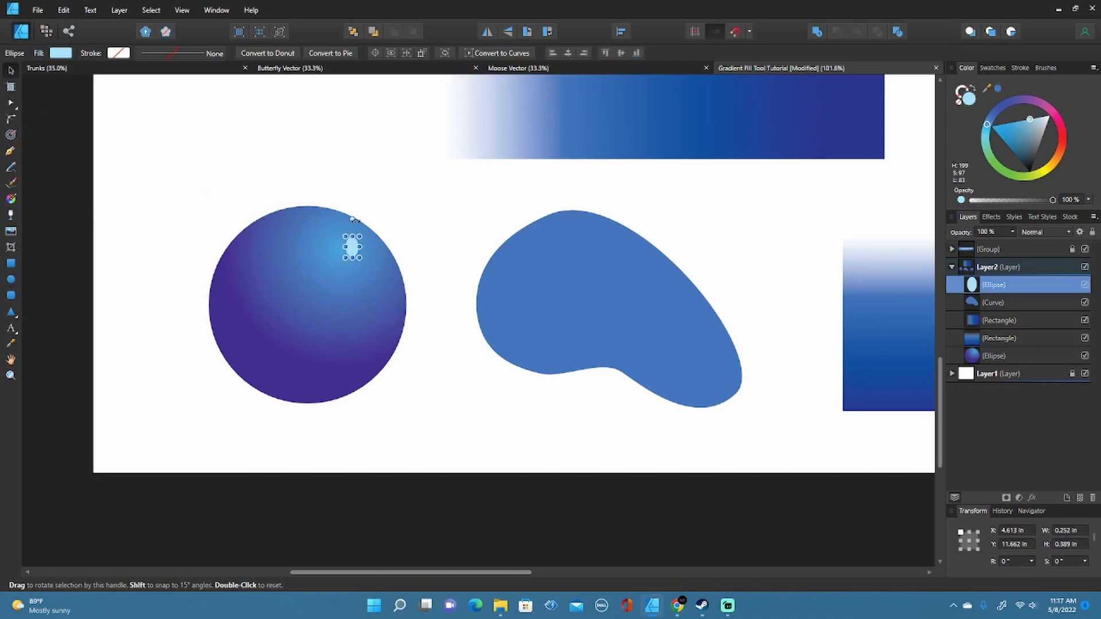
left_click_drag(352, 219, 347, 244)
left_click(443, 237)
scroll(405, 342, "down", 5)
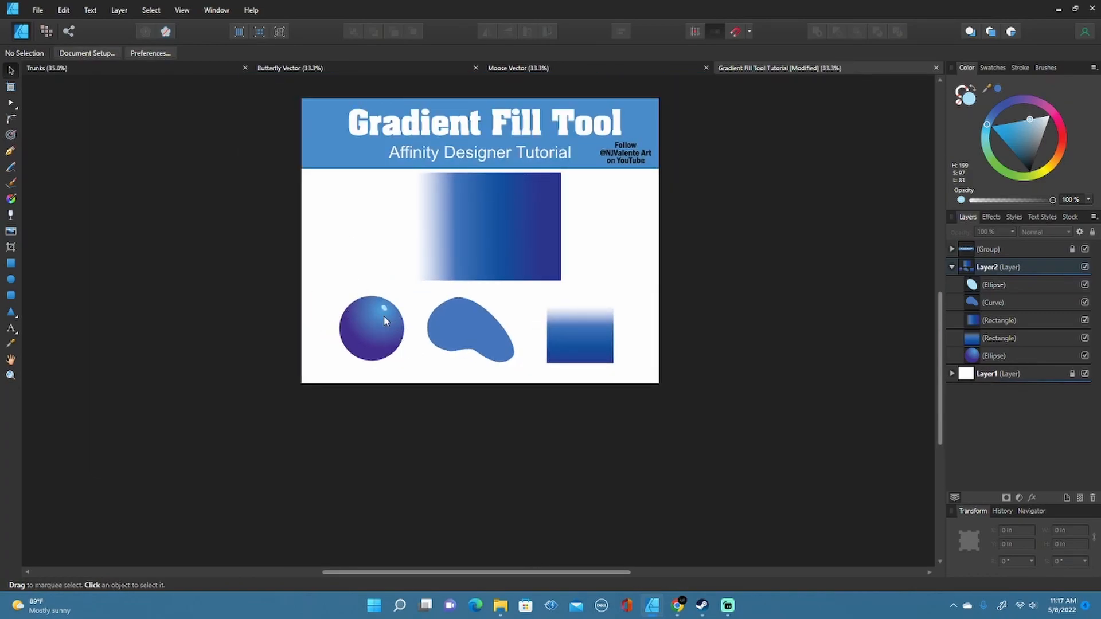
- Give the small highlight ellipse a radial gradient from a pale center to blue, extending its end to the ellipse's upper-right edge
scroll(384, 321, "up", 8)
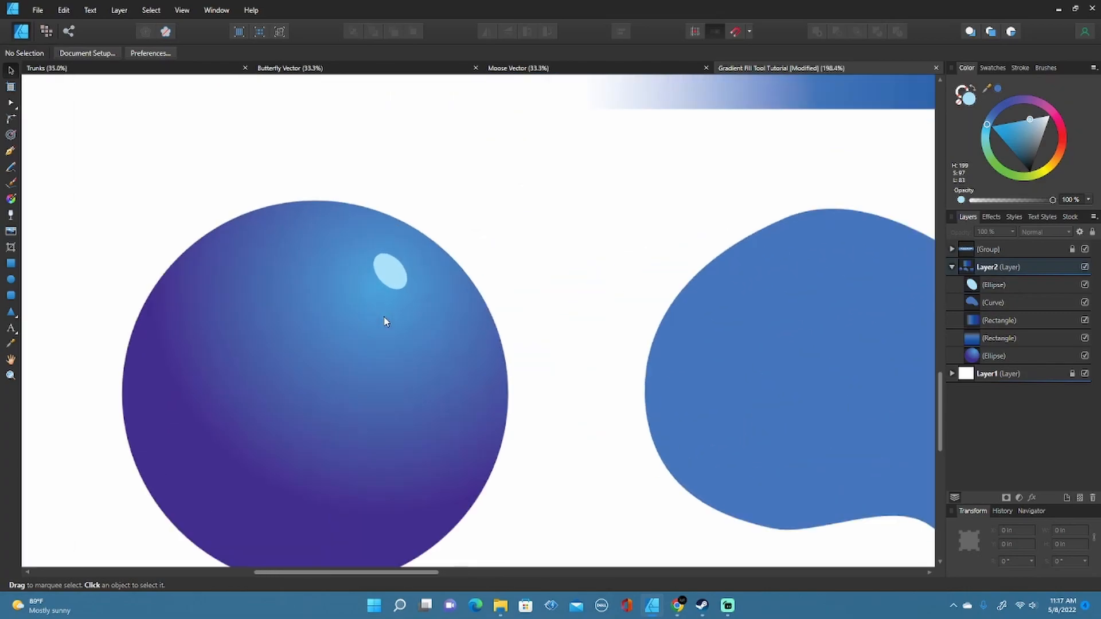
left_click(392, 268)
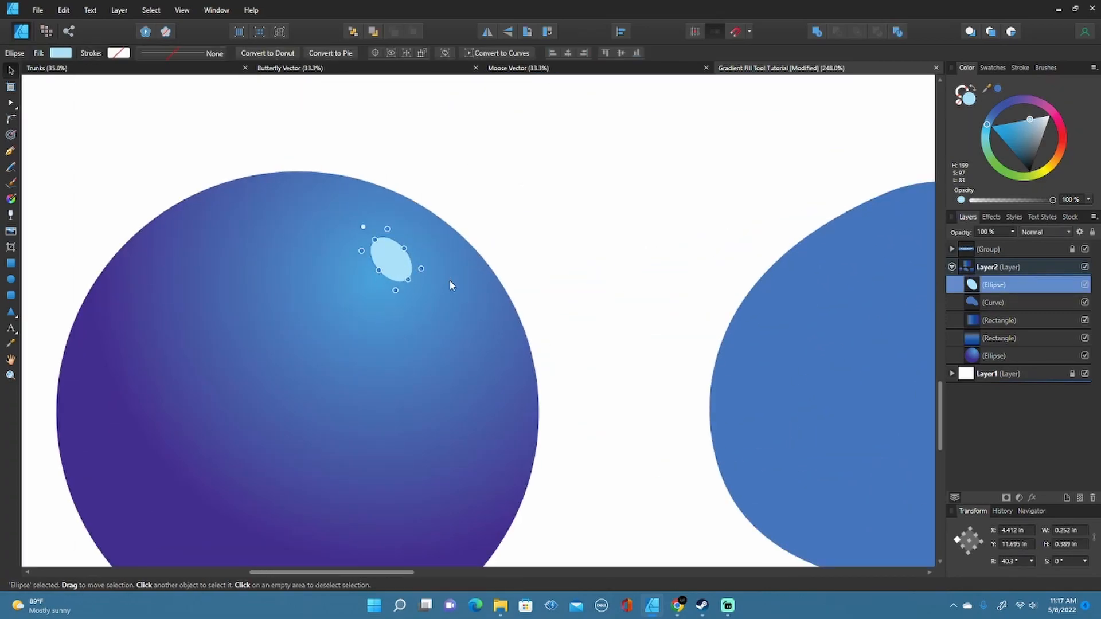
left_click(10, 198)
left_click_drag(394, 258, 405, 253)
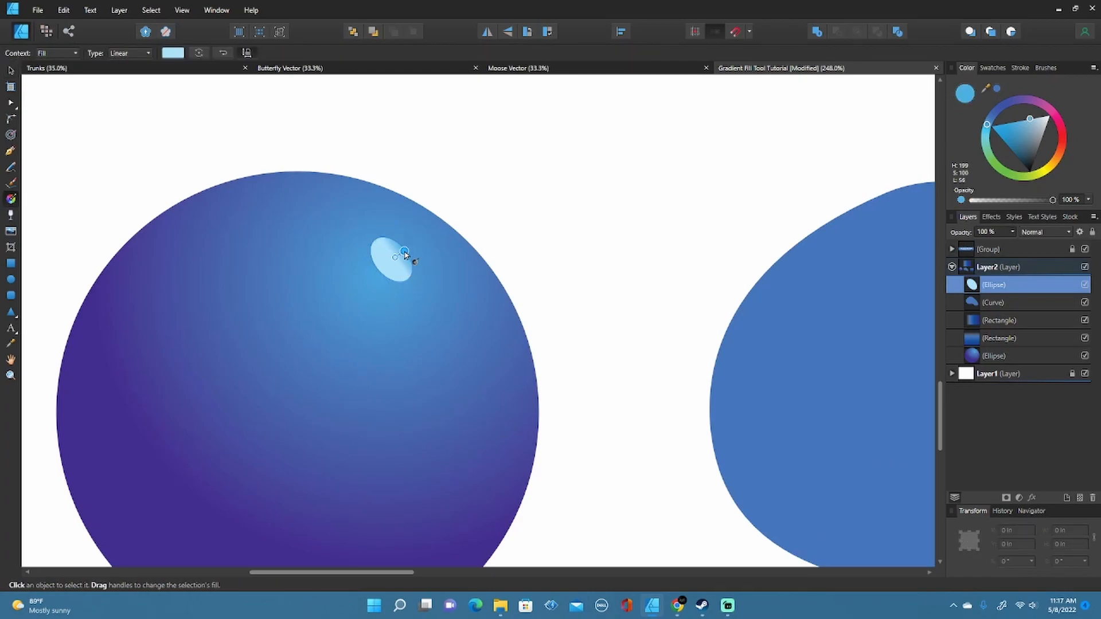
left_click(118, 53)
left_click(126, 118)
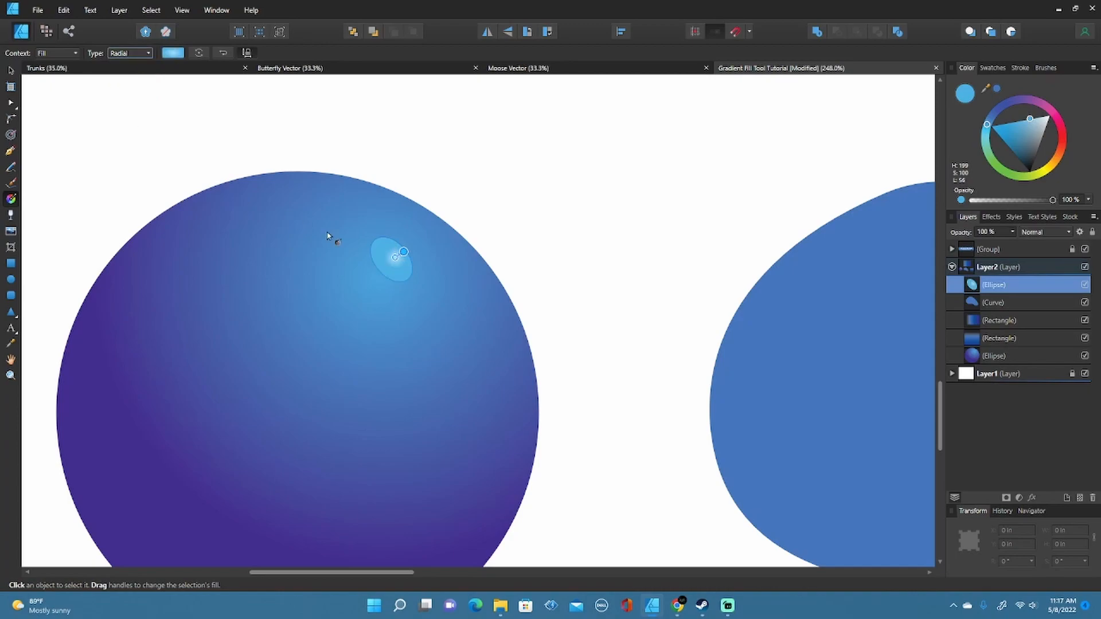
scroll(423, 275, "up", 4)
left_click_drag(361, 238, 400, 216)
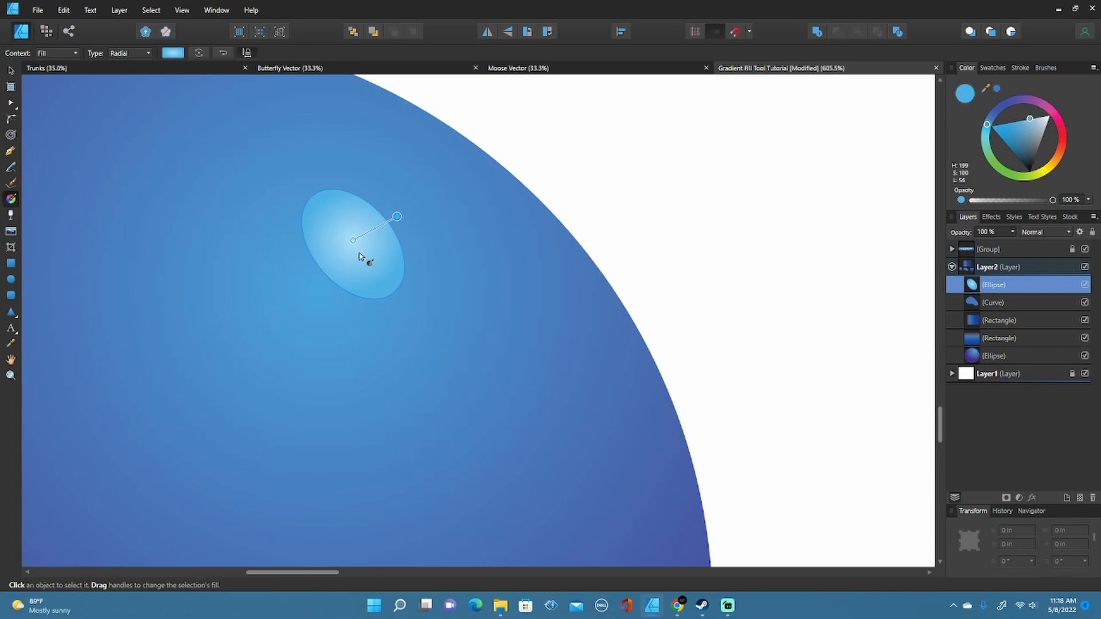
- Set the opacity of the outer stop in the highlight ellipse's radial gradient to 0% so it fades into the sphere
scroll(365, 235, "down", 6)
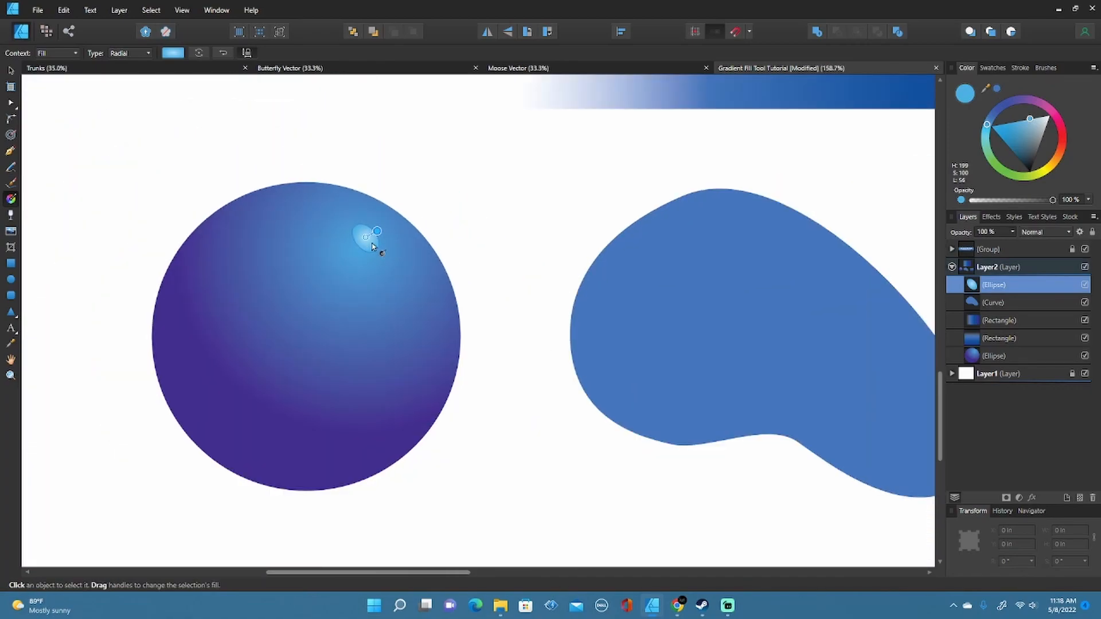
key("space")
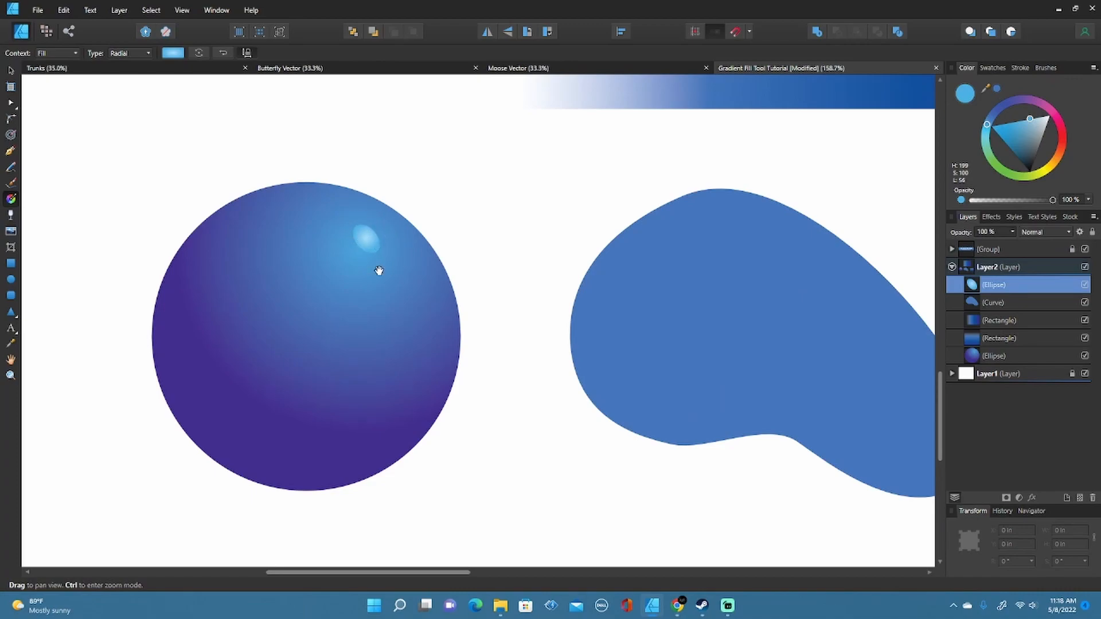
scroll(380, 270, "up", 4)
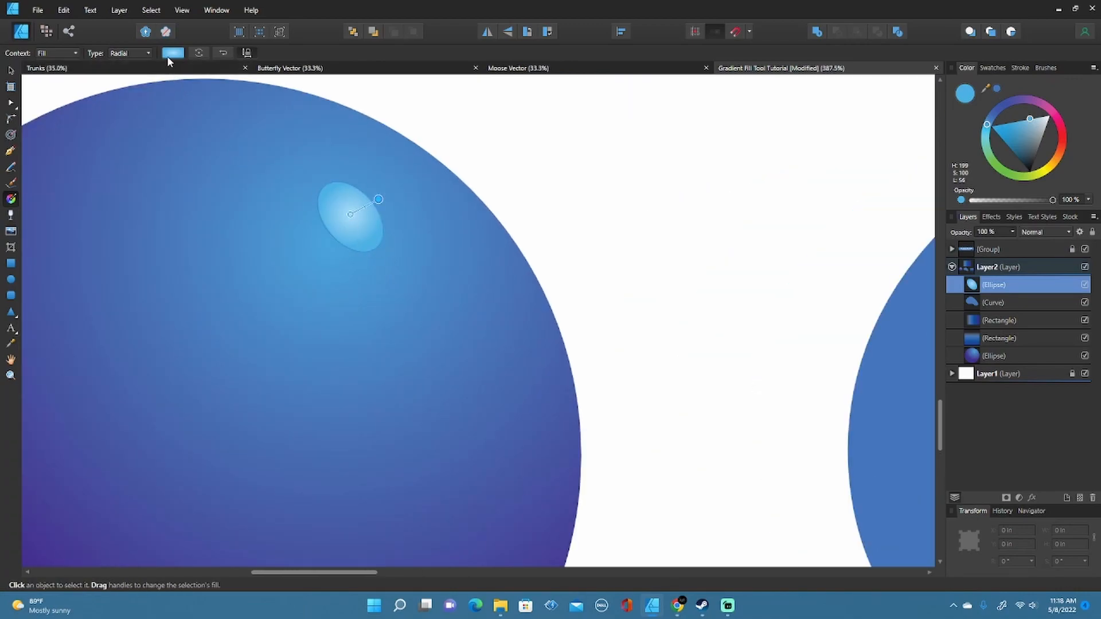
left_click(172, 53)
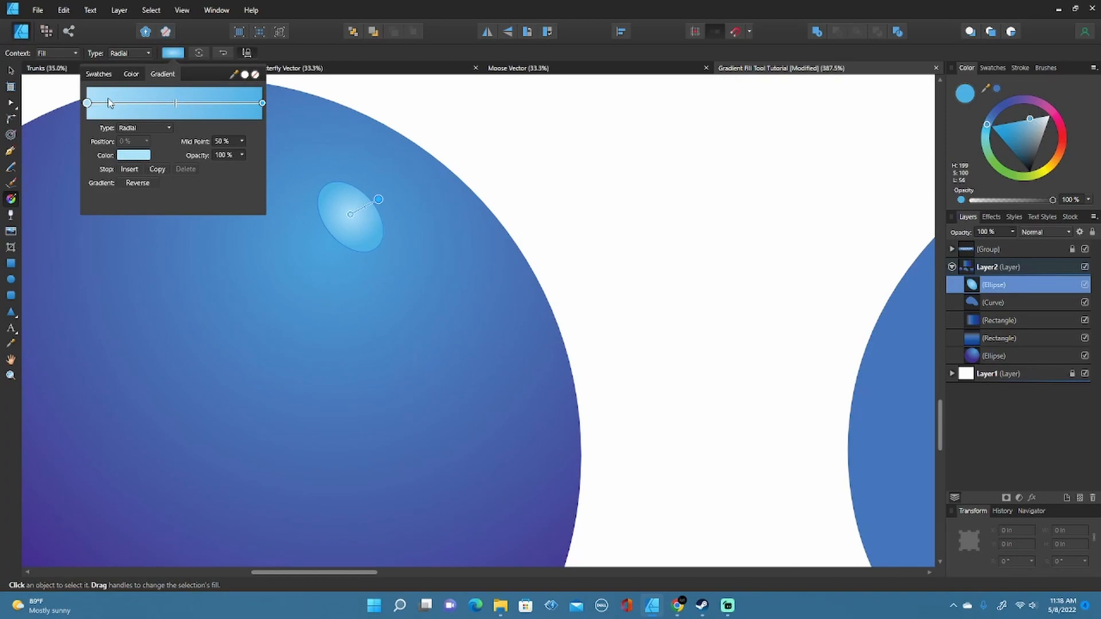
left_click(262, 103)
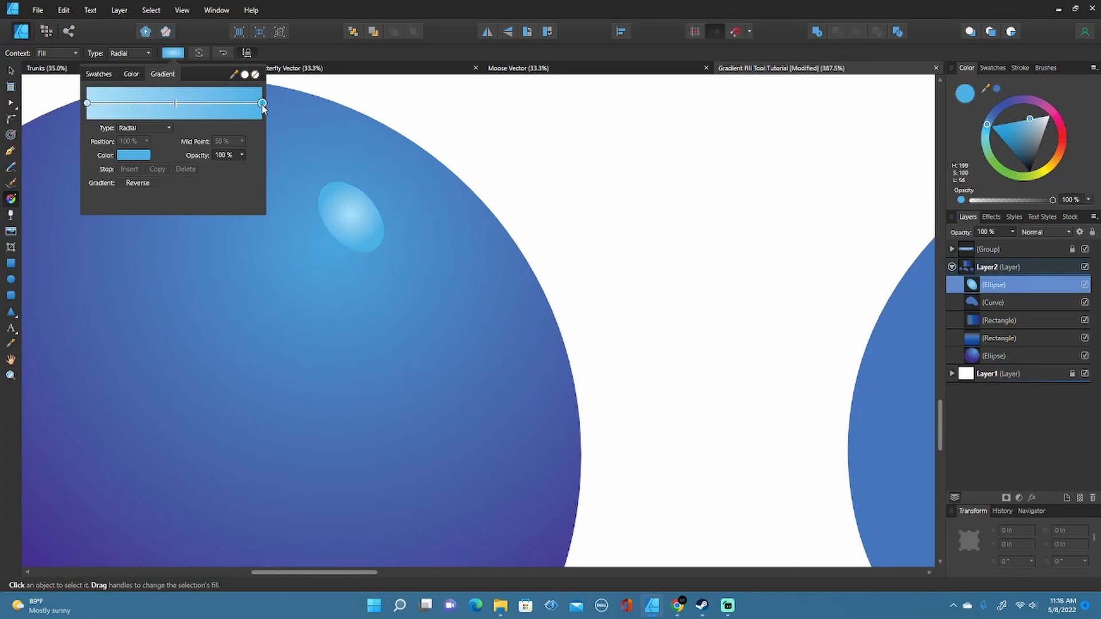
left_click(243, 155)
left_click_drag(244, 168, 161, 168)
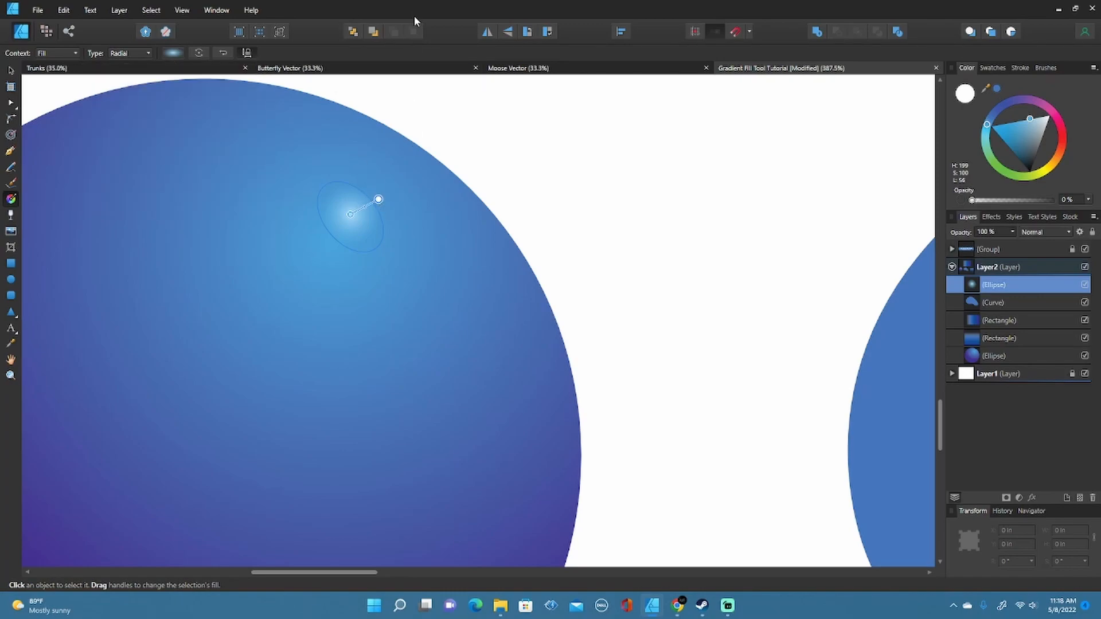
- Enlarge the small highlight ellipse to about 0.40 by 0.59 in, and deselect it
scroll(425, 229, "down", 5)
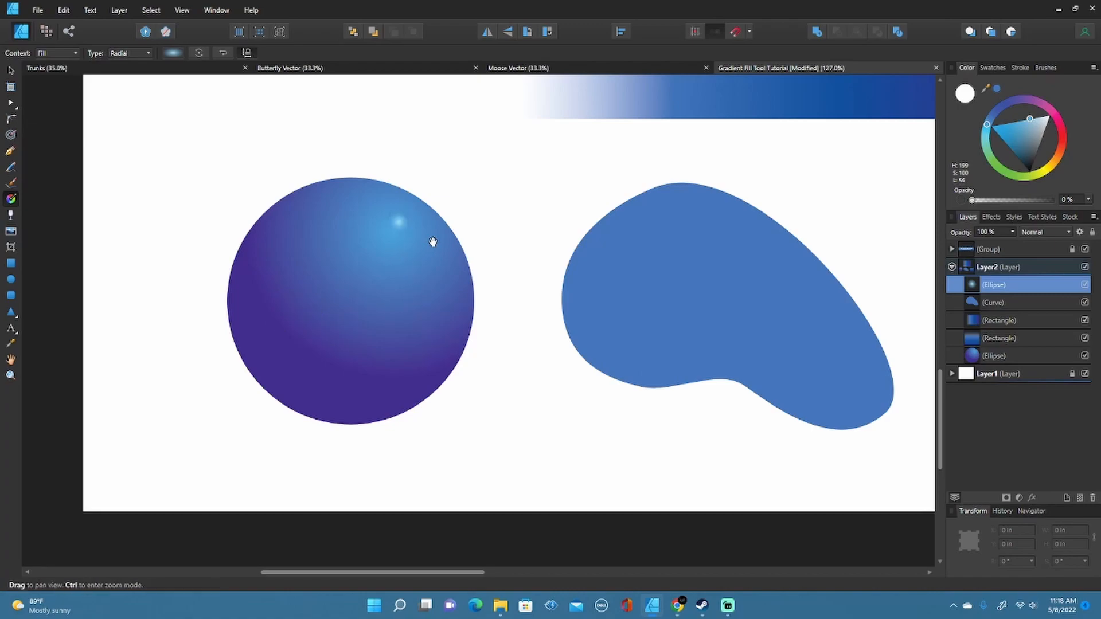
scroll(433, 239, "up", 6)
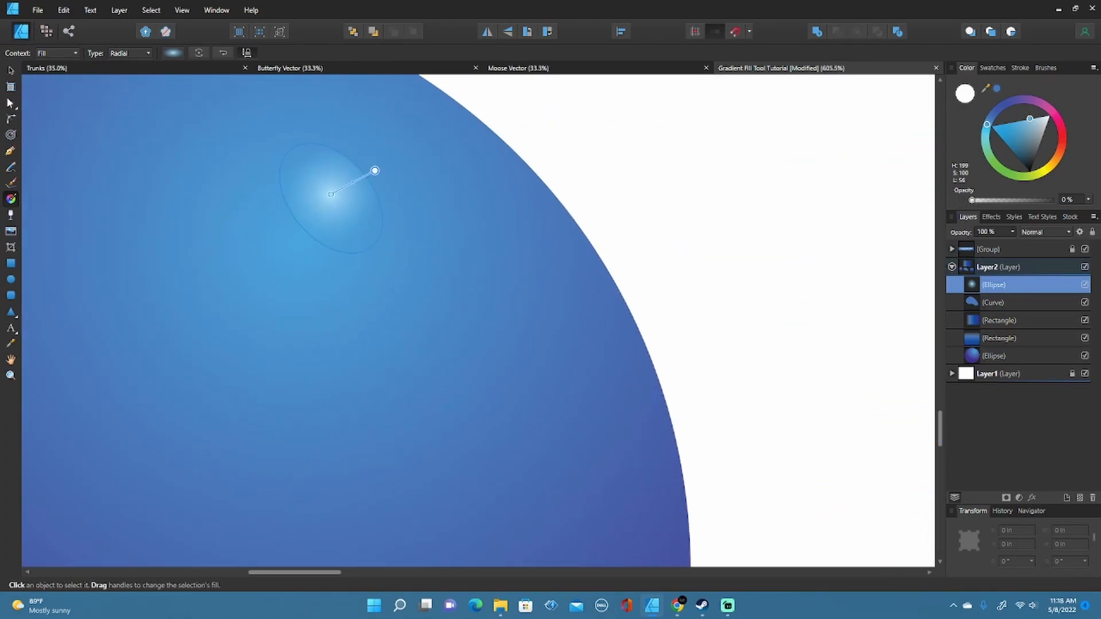
left_click(11, 70)
scroll(380, 238, "down", 3)
scroll(376, 238, "down", 1)
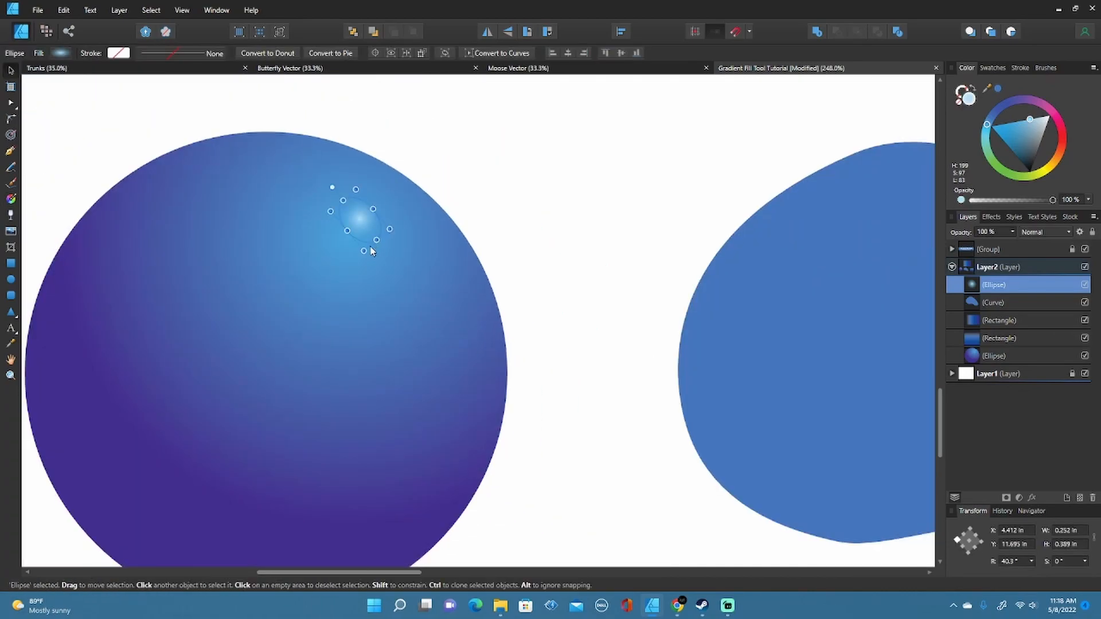
mouse_move(364, 250)
left_mouse_down()
mouse_move(381, 275)
mouse_move(362, 267)
left_mouse_up()
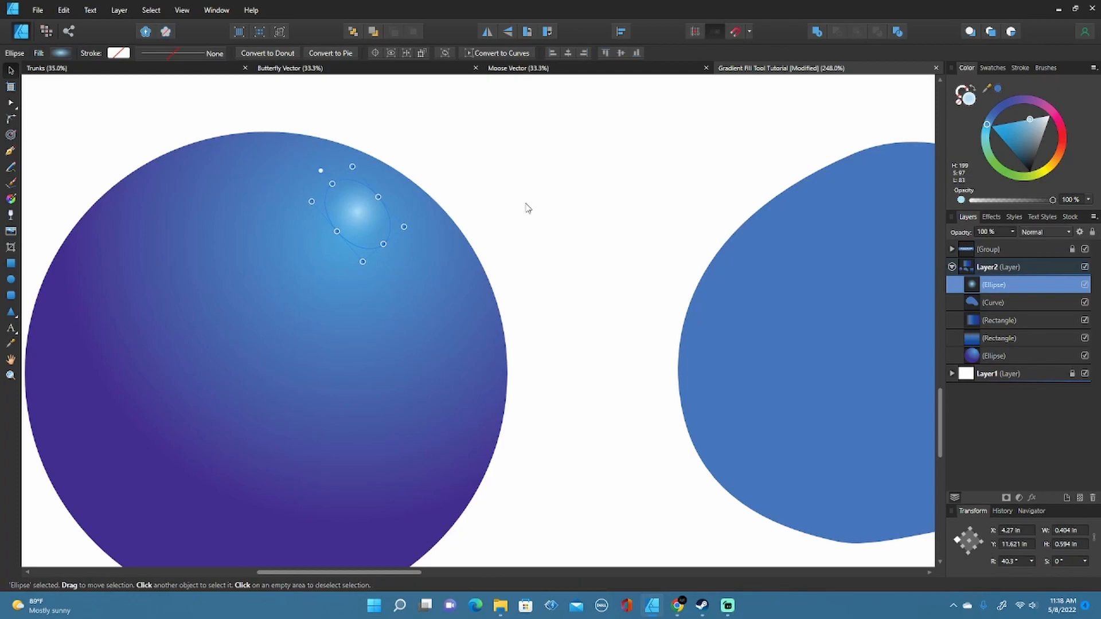
left_click(519, 218)
- Move the highlight ellipse slightly closer to the sphere's upper-right edge, and deselect it
scroll(501, 255, "down", 5)
left_click_drag(502, 316, 465, 295)
scroll(504, 280, "down", 2)
left_click_drag(473, 338, 395, 404)
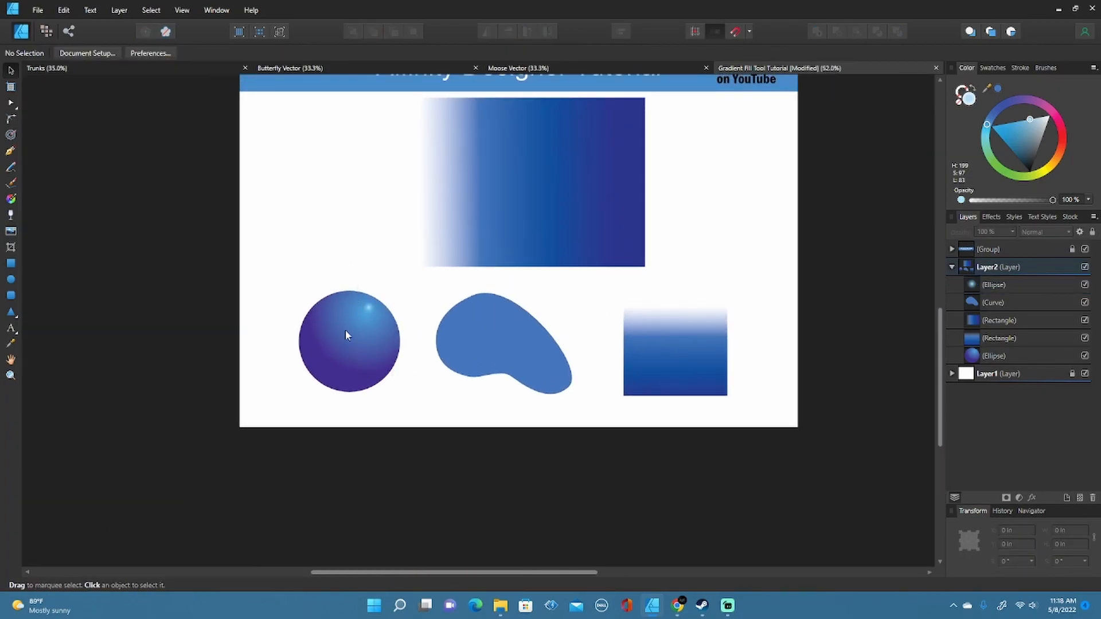
scroll(427, 341, "up", 3)
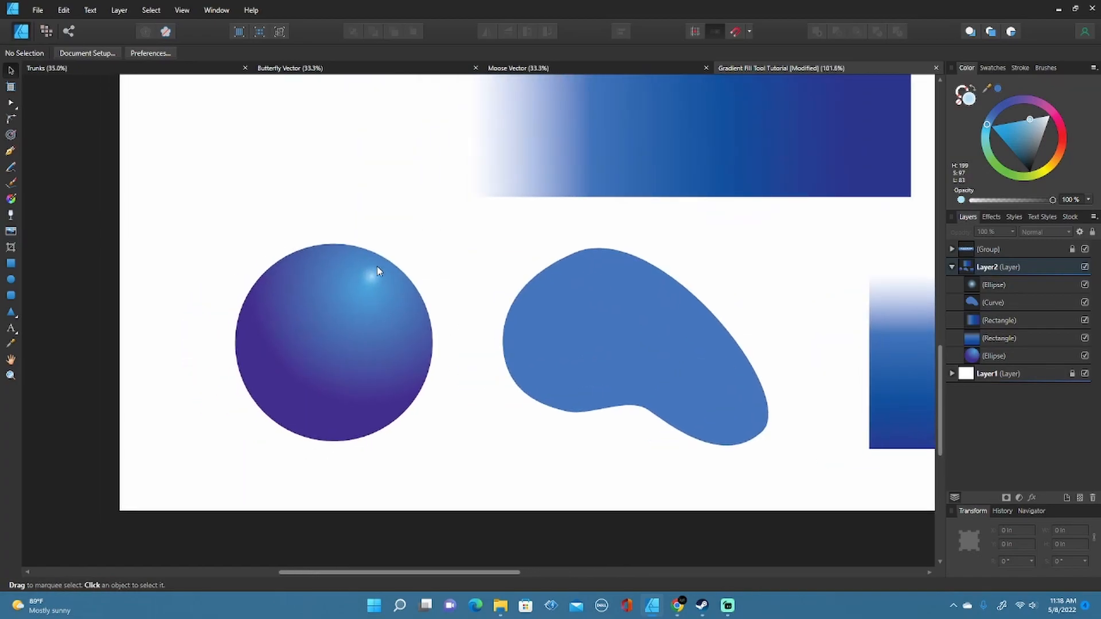
left_click(376, 277)
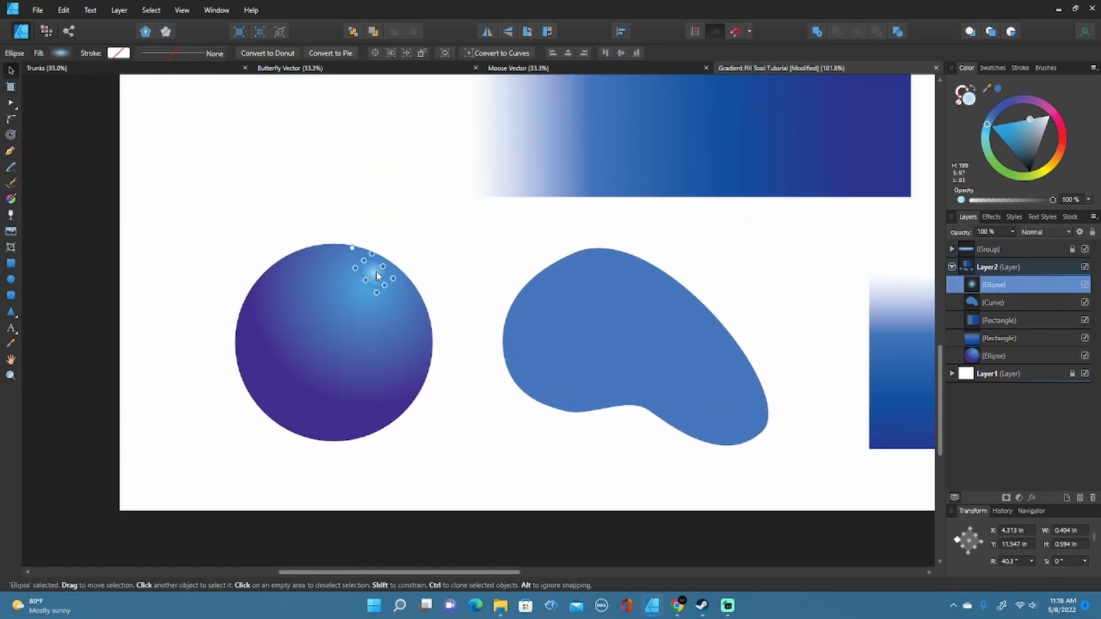
left_click(476, 304)
- Apply a linear gradient to the solid blue curved blob, running from its upper-left edge toward its middle
left_click_drag(481, 344, 442, 317)
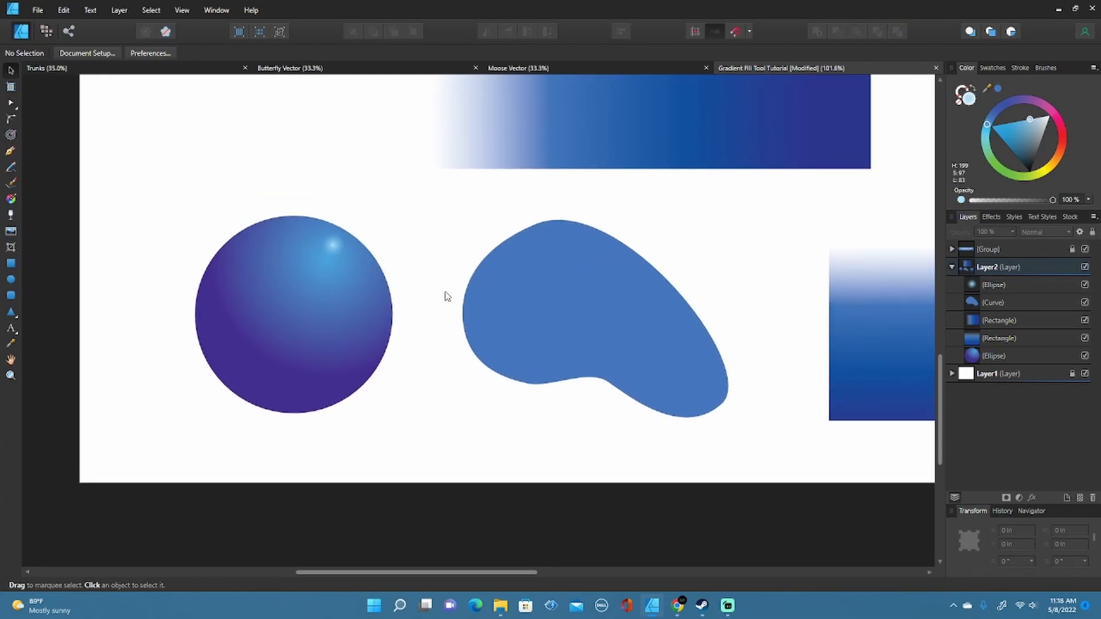
left_click_drag(482, 297, 373, 329)
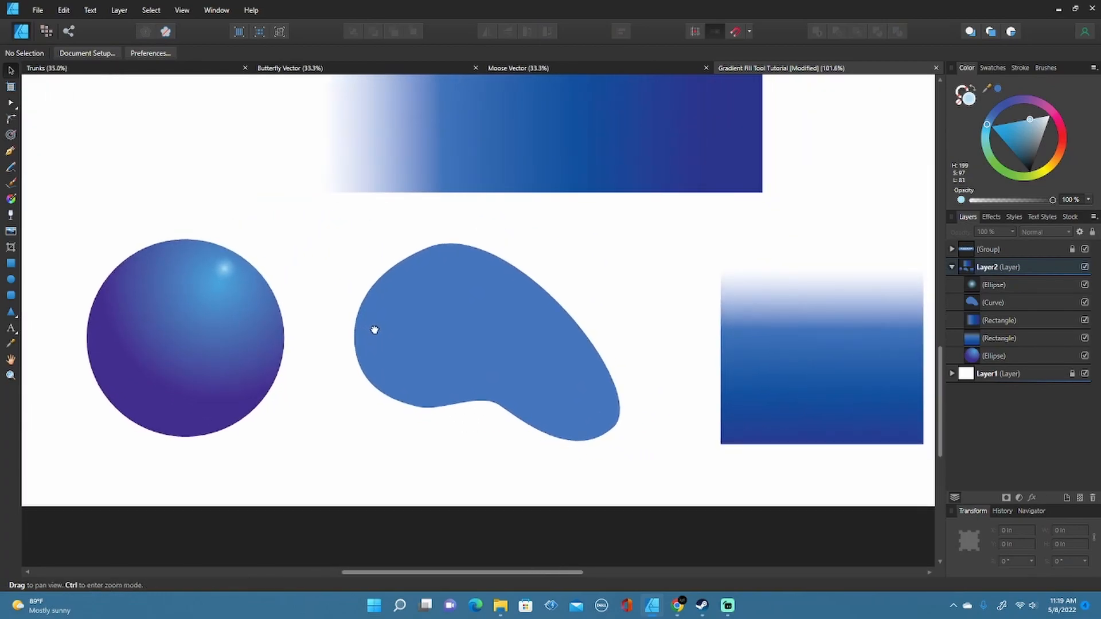
mouse_move(555, 266)
left_mouse_down()
mouse_move(560, 275)
mouse_move(542, 251)
left_mouse_up()
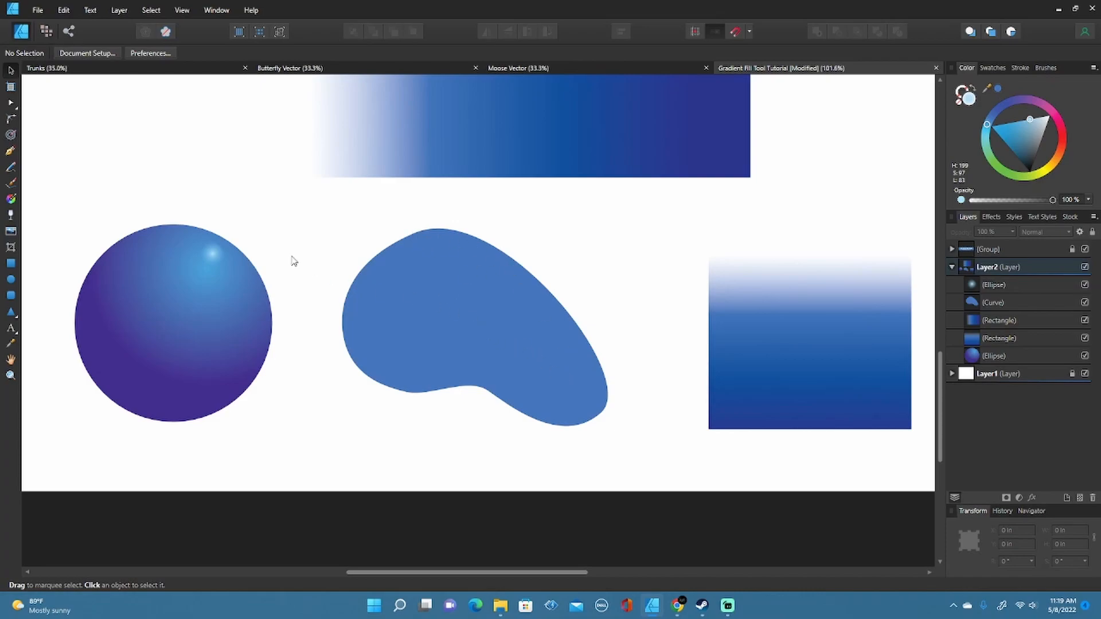
left_click(11, 200)
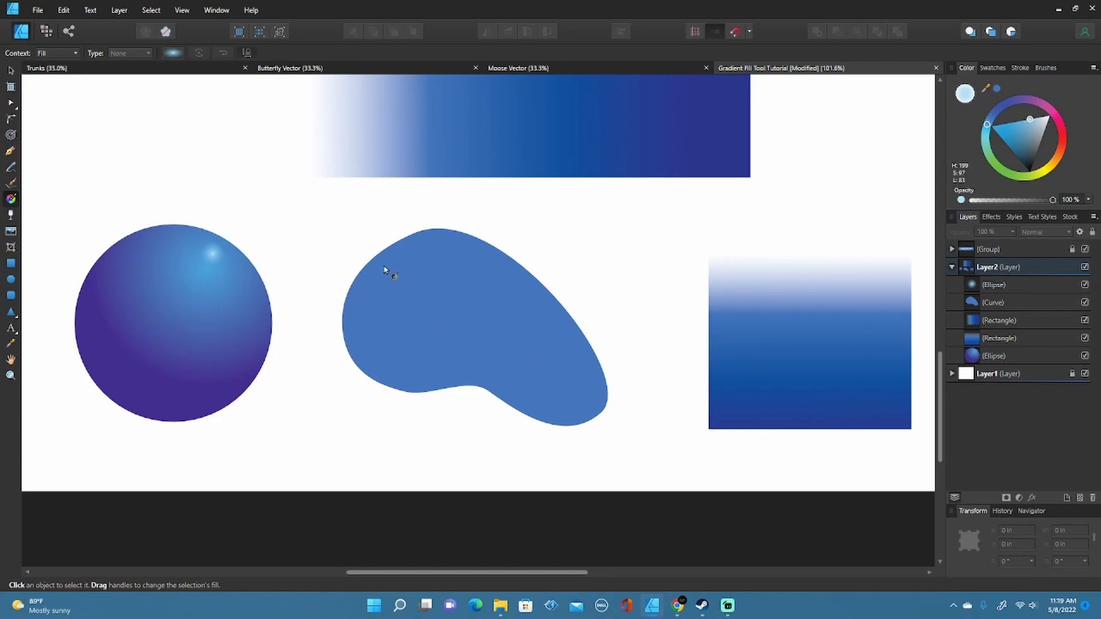
key("v")
left_click(473, 287)
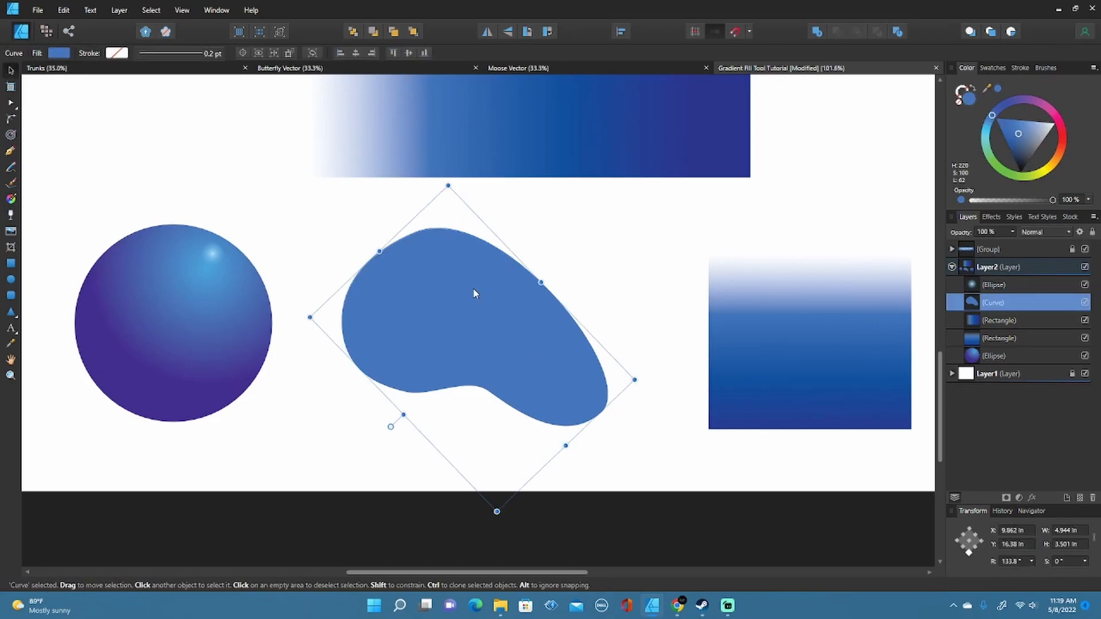
left_click(12, 199)
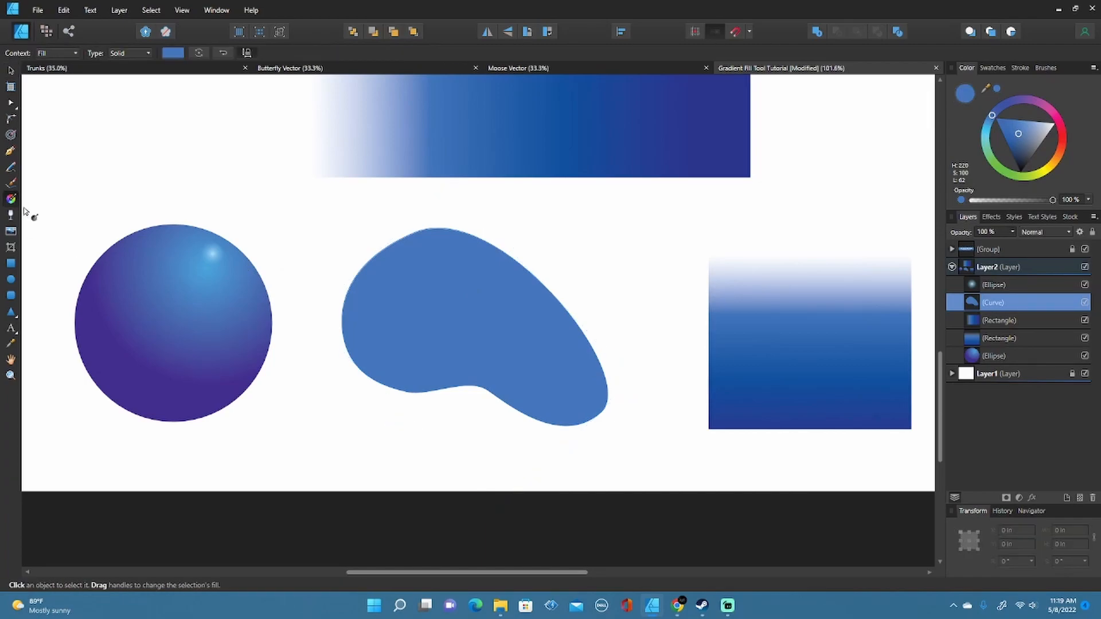
left_click_drag(364, 250, 469, 327)
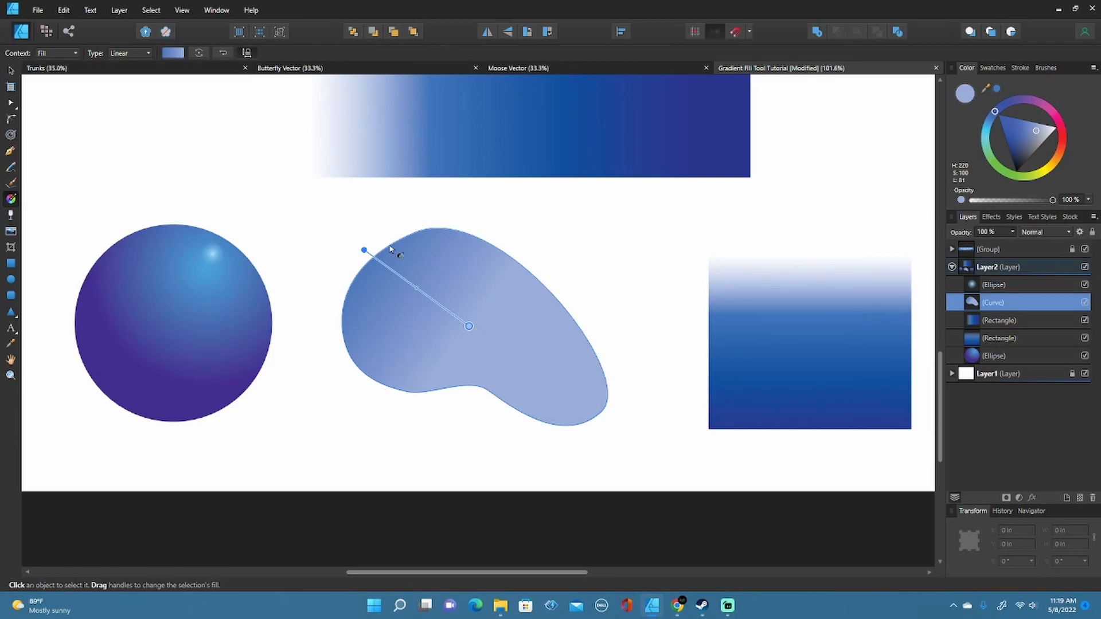
- Change the blob's gradient type to Elliptical, move its center into the shape's interior, and shorten its extent slightly
left_click(172, 53)
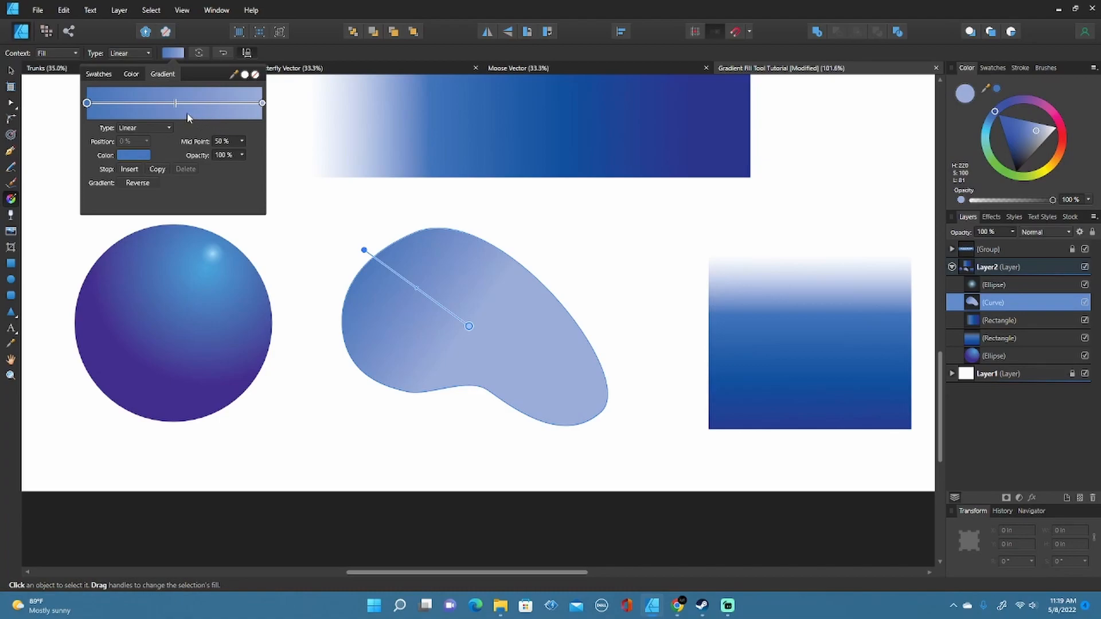
left_click(144, 54)
left_click(127, 106)
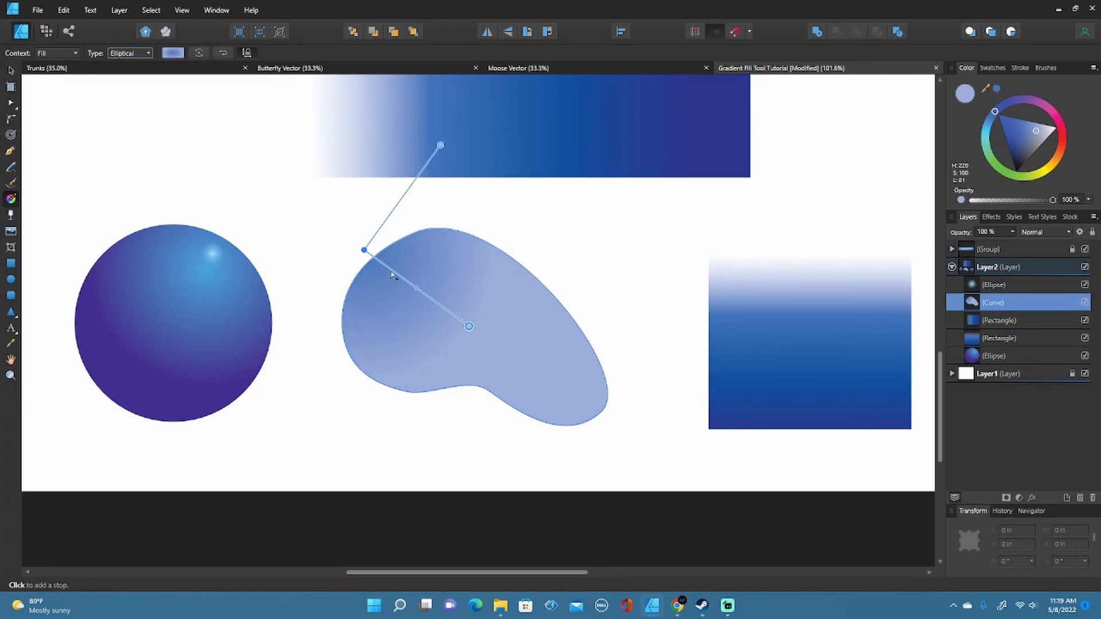
left_click_drag(363, 251, 452, 298)
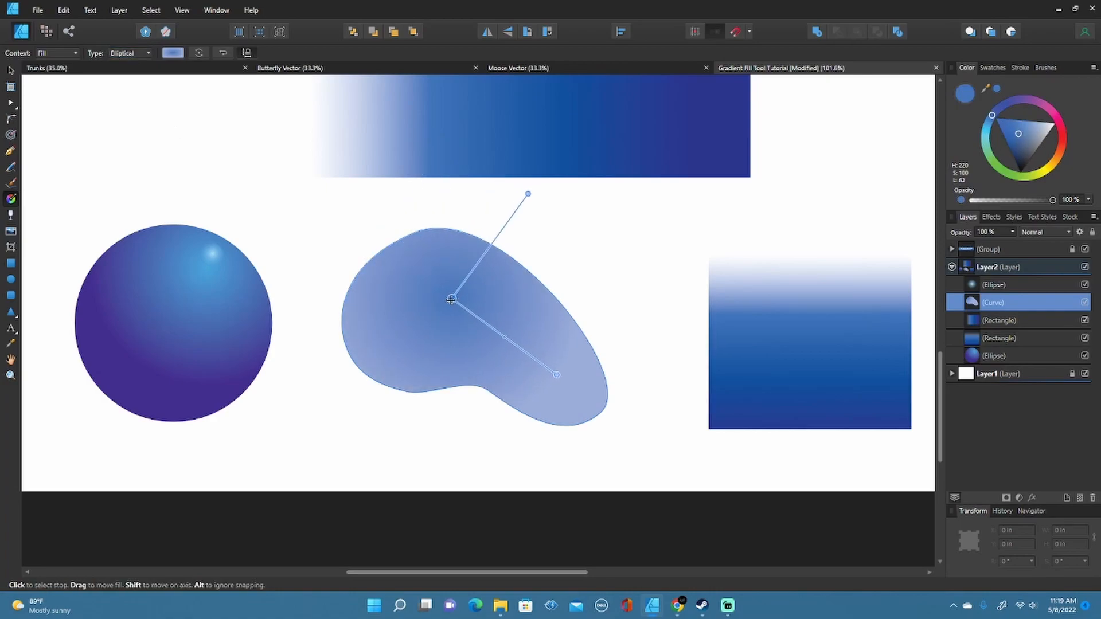
left_click_drag(525, 193, 507, 206)
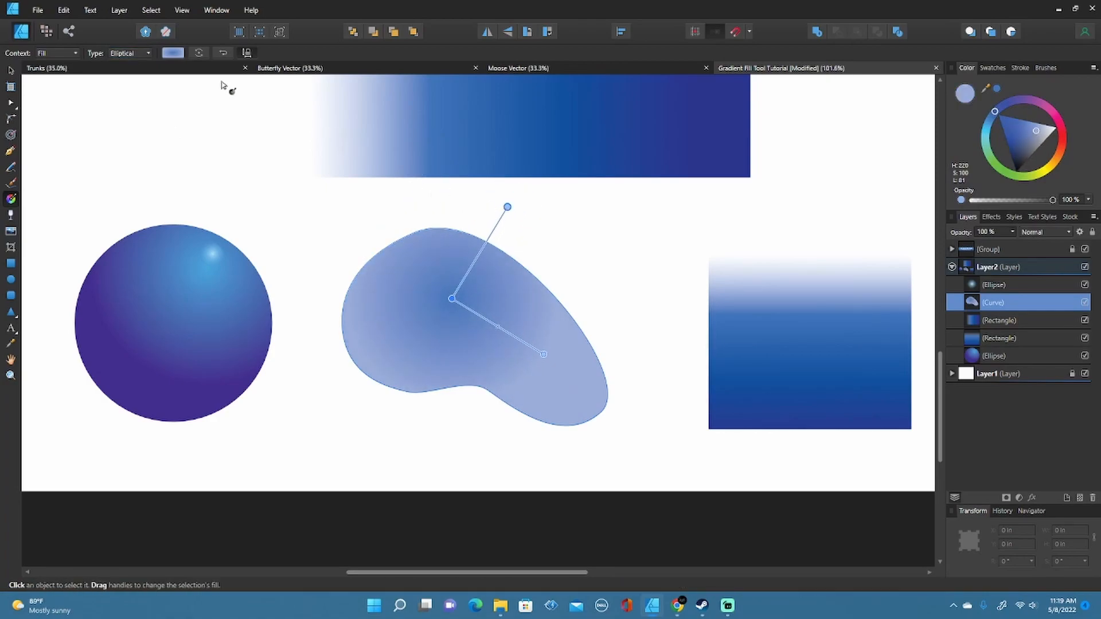
- Set the outer stop of the blob's elliptical gradient to brown (H 29, S 47, L 34)
left_click(173, 52)
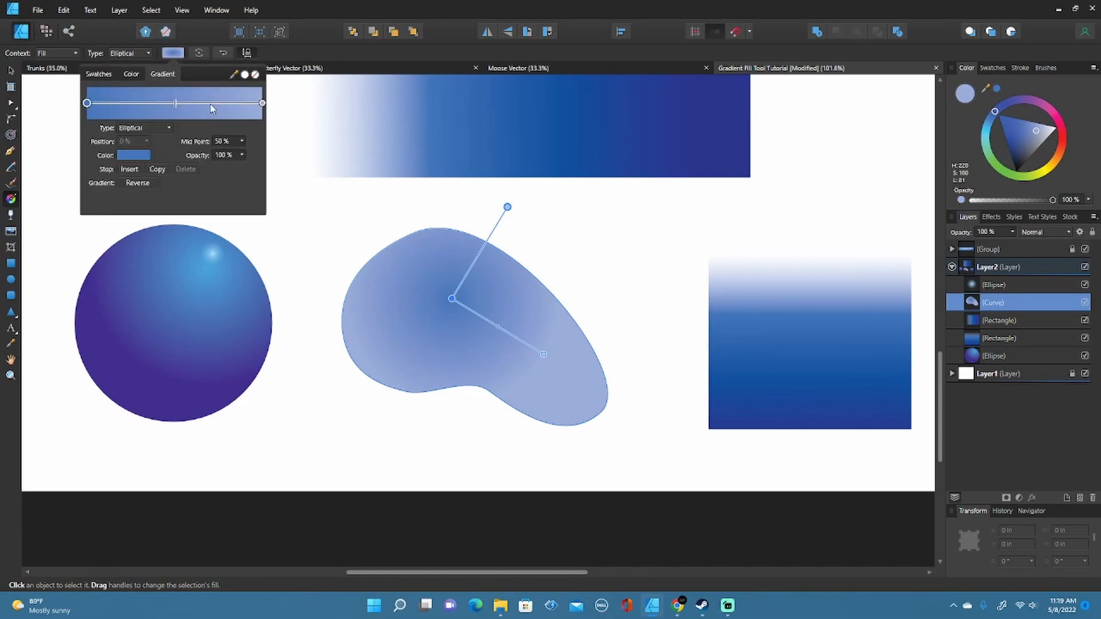
left_click(262, 103)
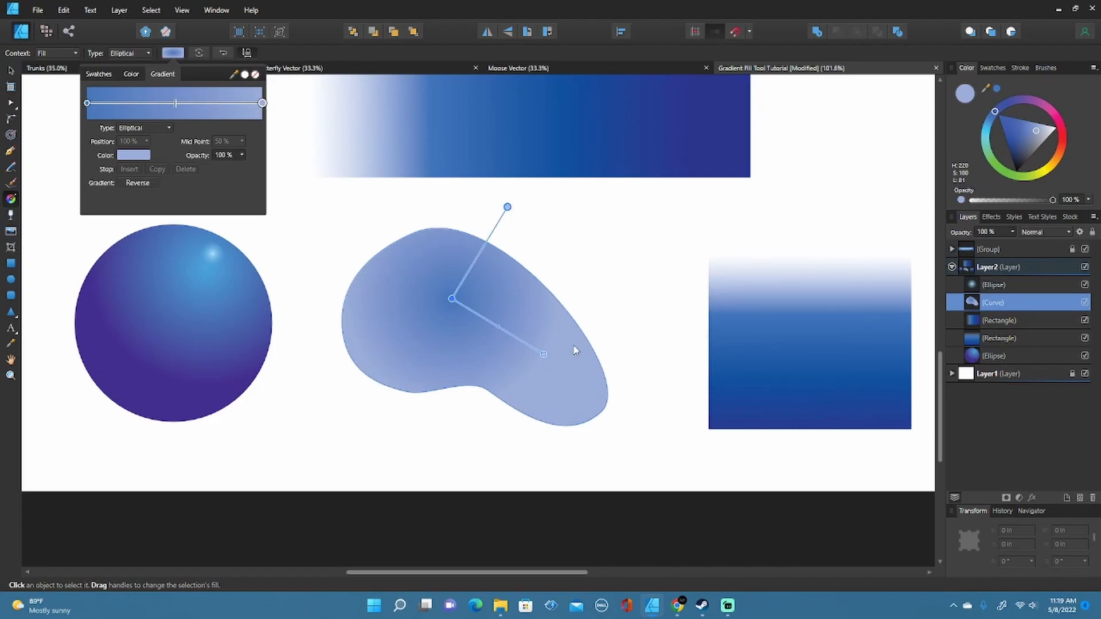
left_click(132, 156)
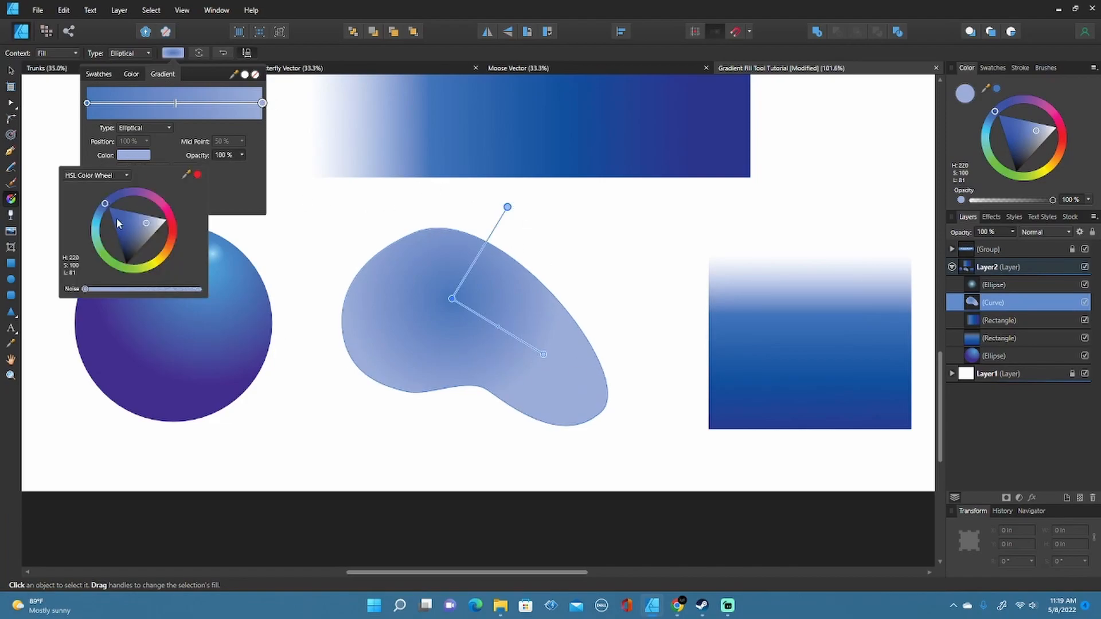
left_click_drag(105, 204, 194, 259)
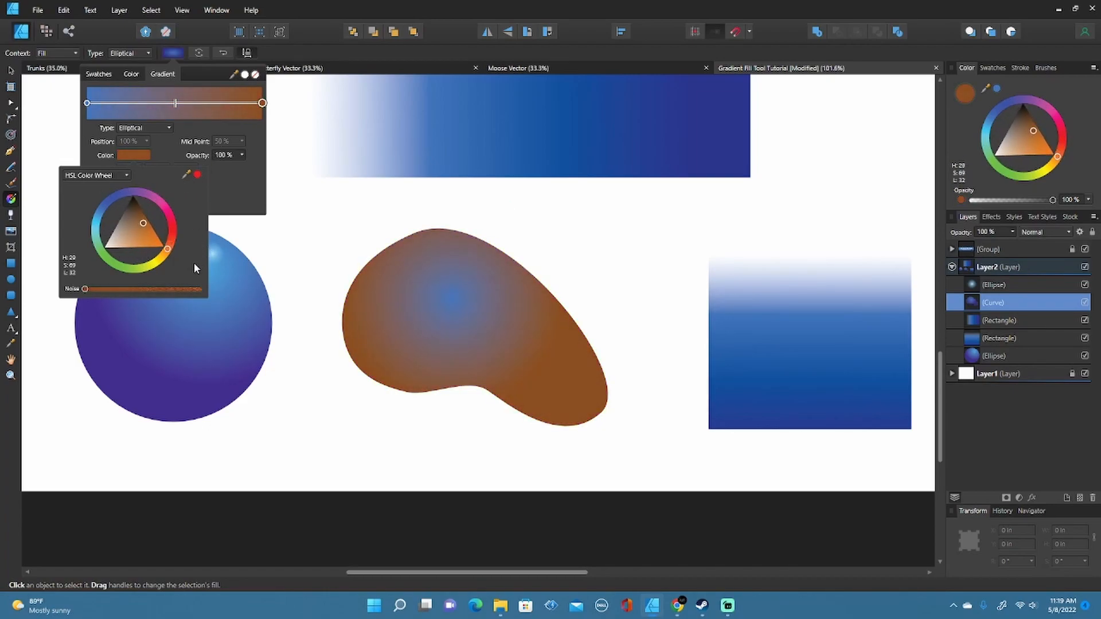
left_click_drag(141, 227, 136, 218)
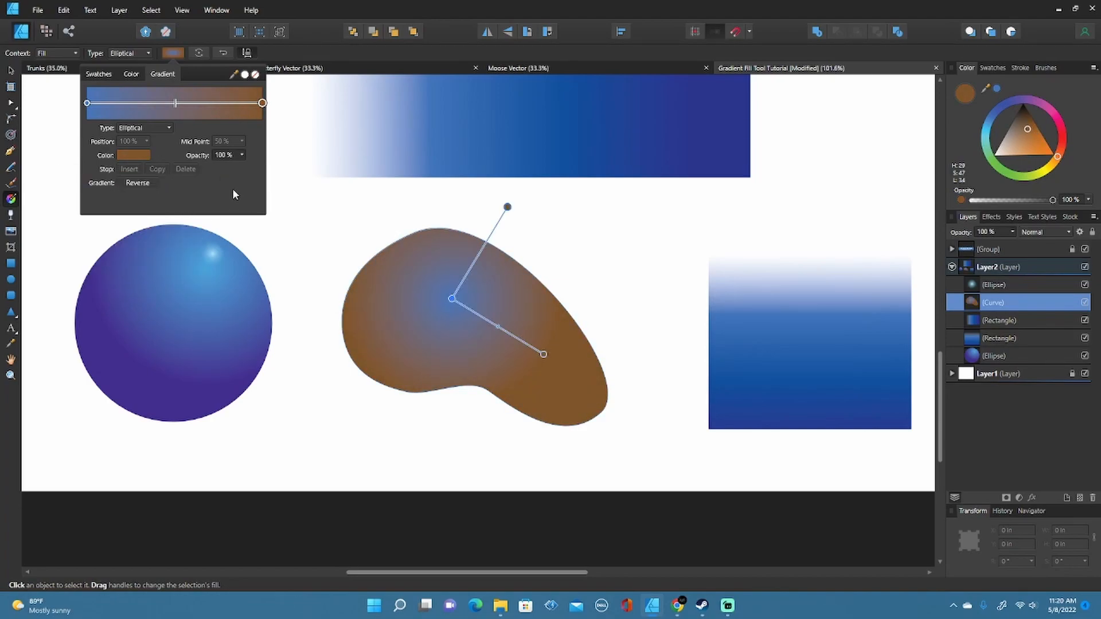
- Set the center stop of the blob's elliptical gradient to golden tan (H 38, S 55, L 59)
left_click(87, 103)
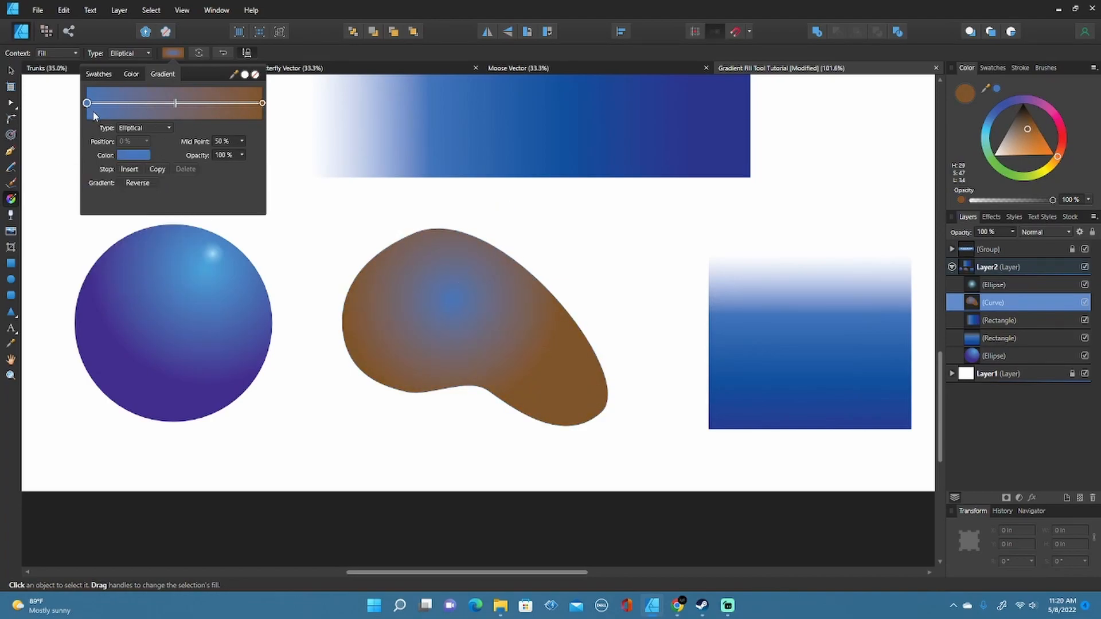
left_click(139, 156)
left_click_drag(102, 207, 136, 236)
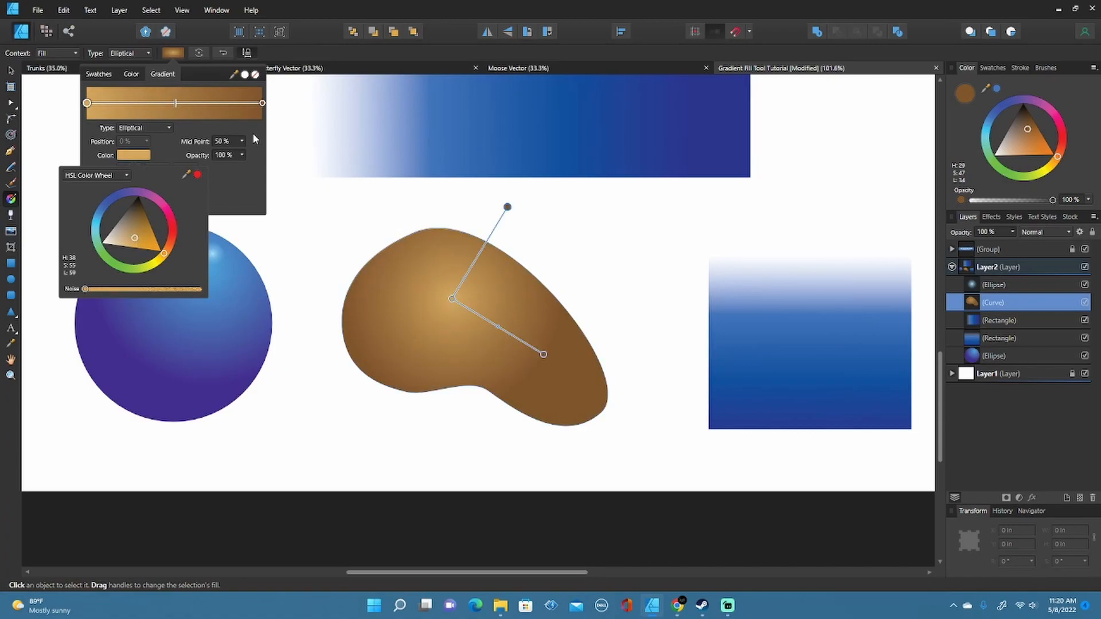
left_click(359, 3)
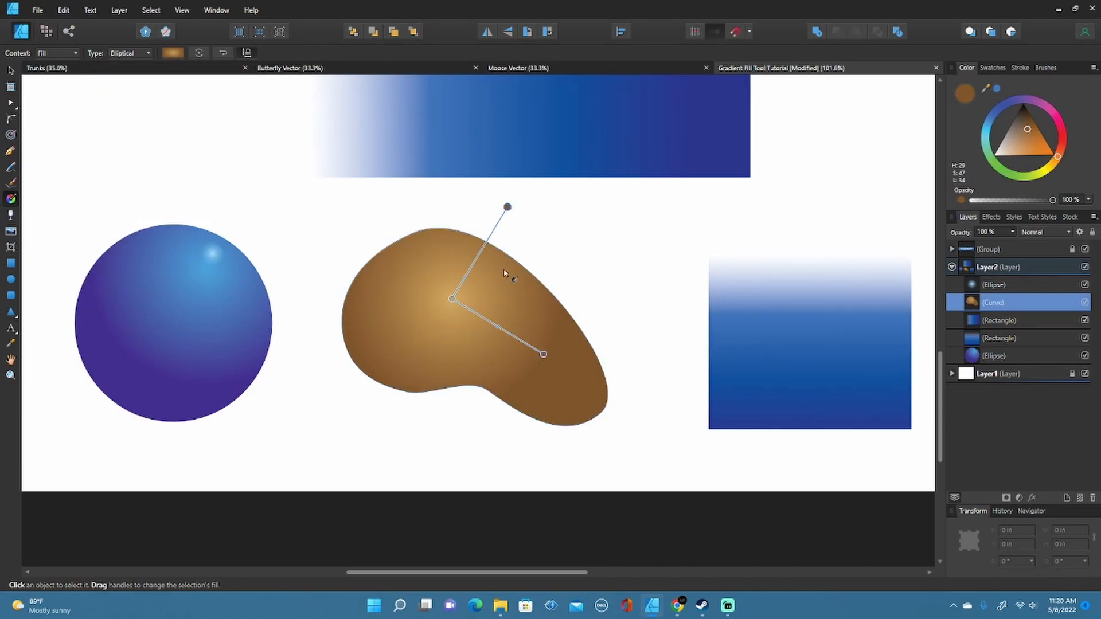
- Lengthen the blob's elliptical gradient slightly and relocate its light center near the shape's upper-left edge
mouse_move(508, 206)
left_mouse_down()
mouse_move(526, 201)
mouse_move(518, 195)
left_mouse_up()
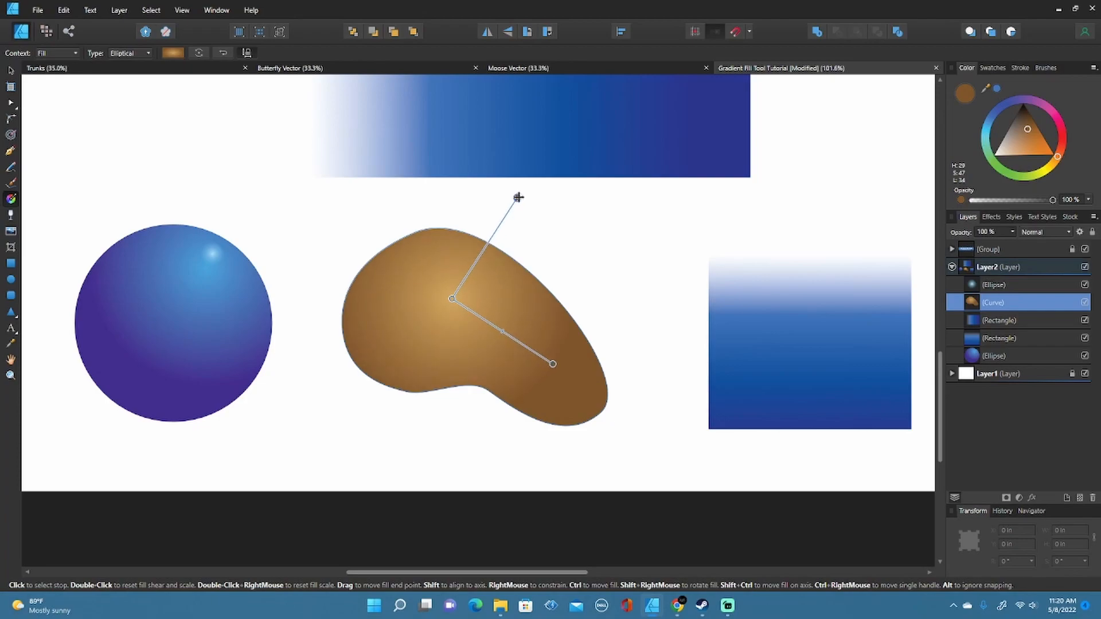
left_click_drag(453, 299, 501, 287)
left_click_drag(596, 357, 474, 395)
scroll(553, 321, "down", 5)
scroll(480, 320, "up", 5)
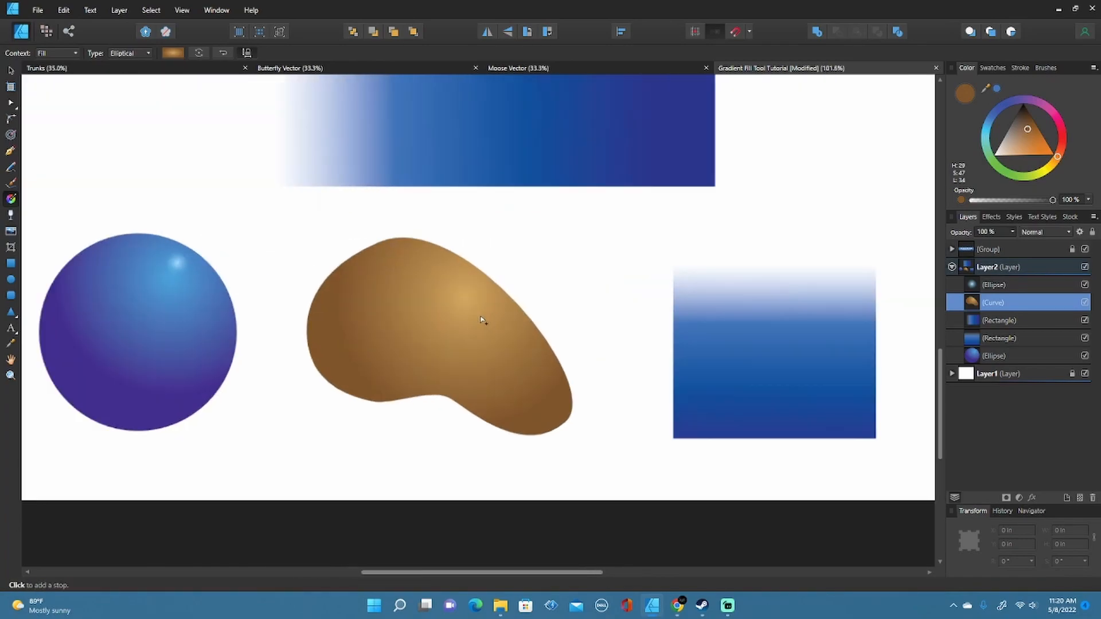
left_click_drag(465, 296, 369, 265)
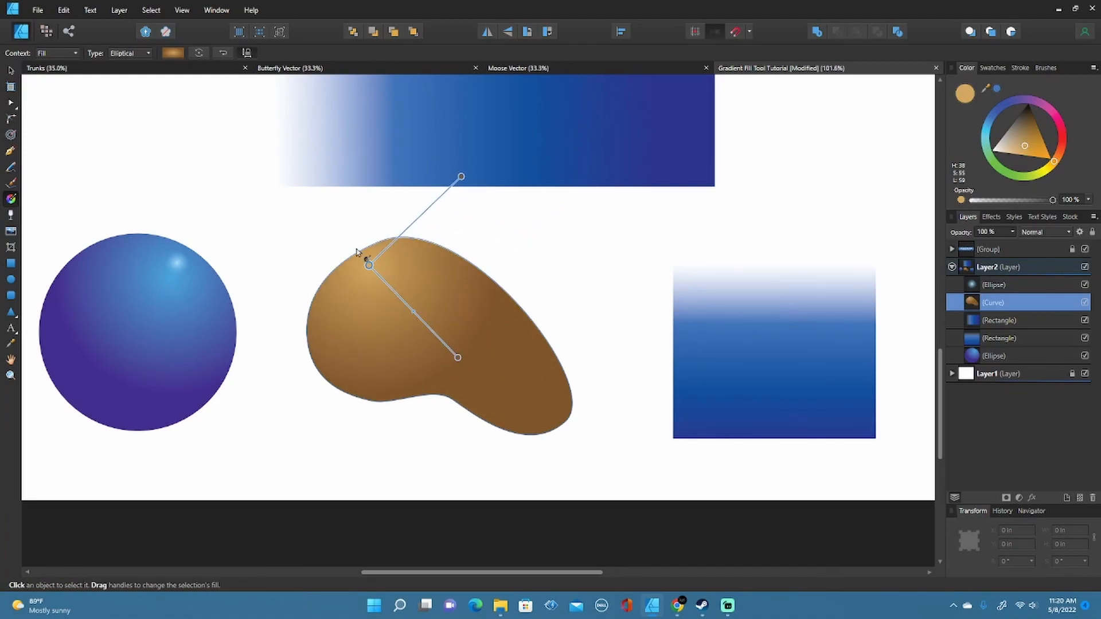
- Shift the blob's elliptical gradient center slightly up and right, and extend its outer end into the lower-right lobe
left_click_drag(369, 265, 382, 257)
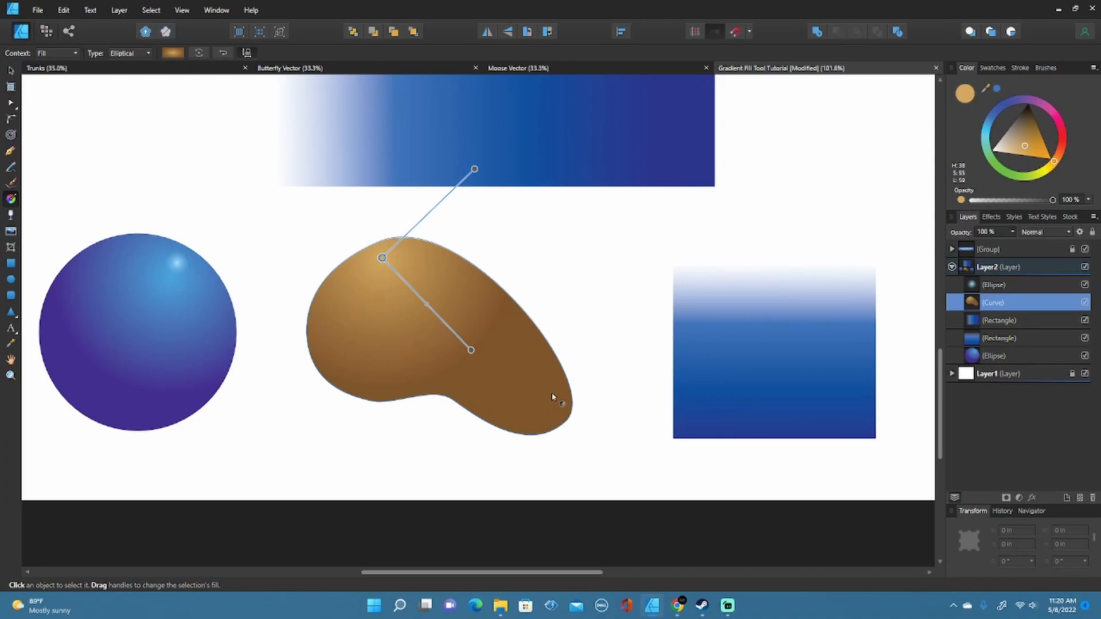
left_click_drag(473, 349, 524, 405)
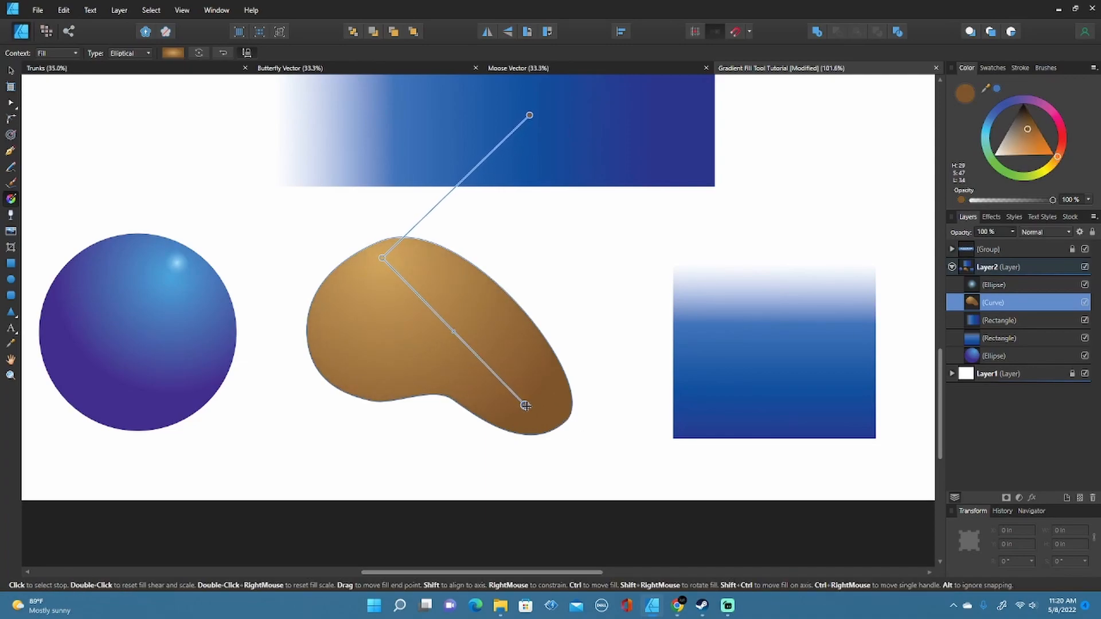
- Add two stops to the blob's elliptical gradient, arrange them as alternating brown and tan bands, and lengthen the gradient slightly
left_click(392, 271)
mouse_move(392, 272)
left_mouse_down()
mouse_move(490, 369)
mouse_move(394, 269)
mouse_move(398, 286)
left_mouse_up()
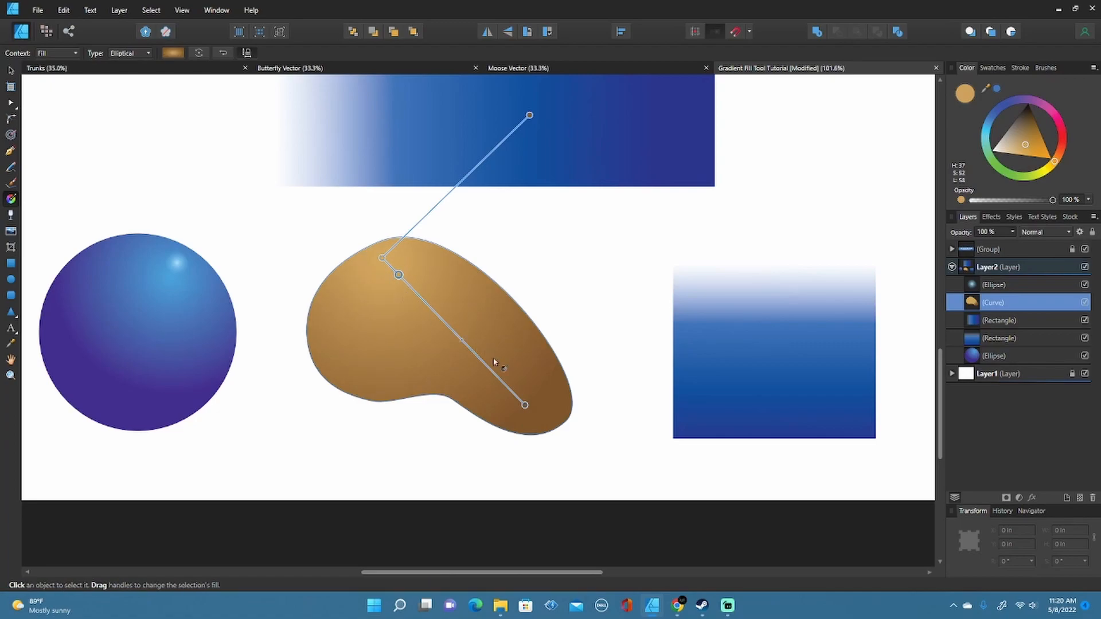
left_click(517, 398)
left_click_drag(518, 397, 476, 365)
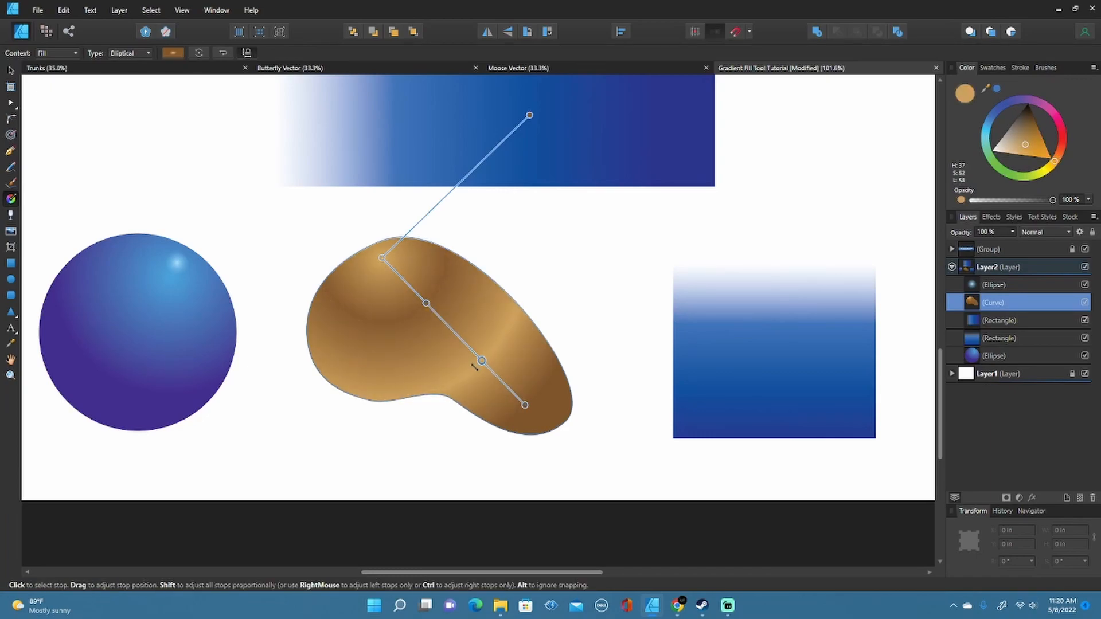
left_click_drag(427, 305, 434, 312)
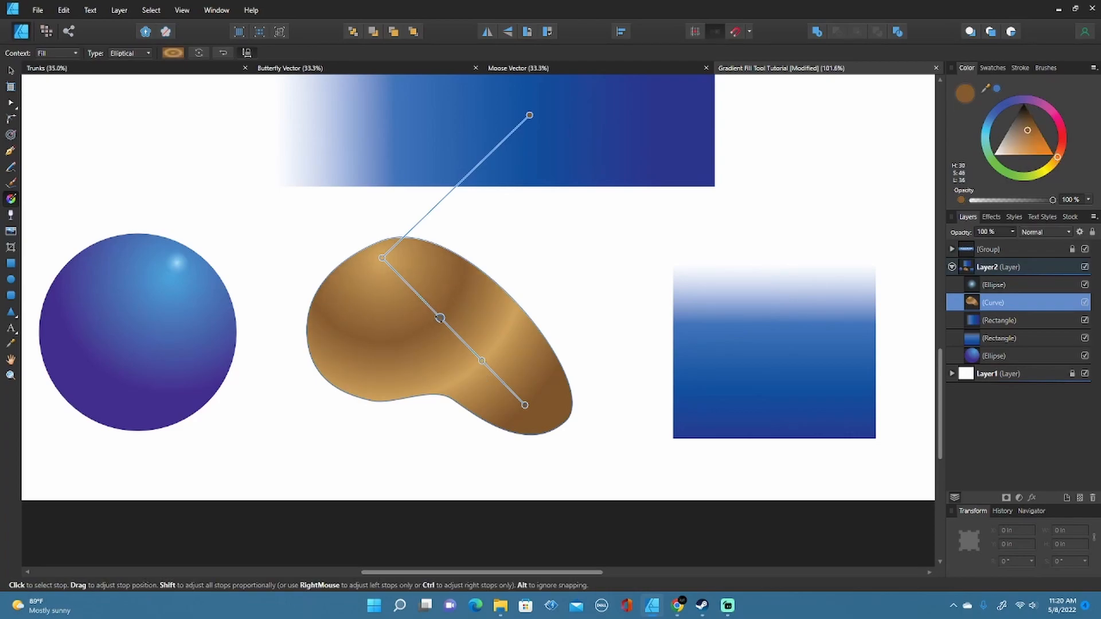
left_click_drag(525, 404, 535, 413)
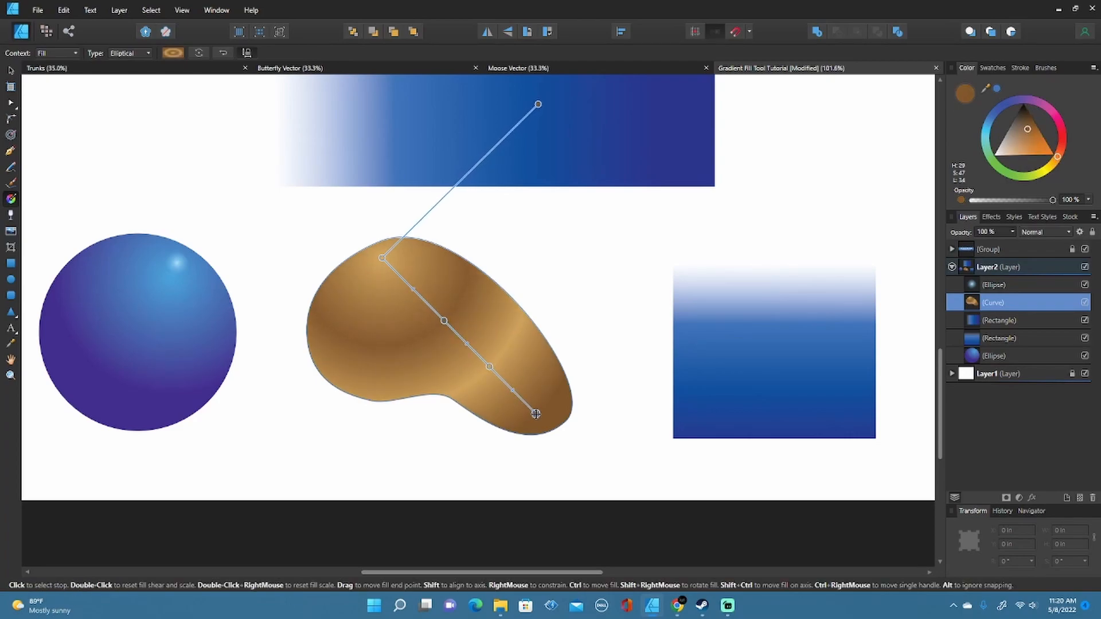
- Deselect the blob and examine its banded gradient both close up and within the whole page
scroll(533, 338, "down", 3)
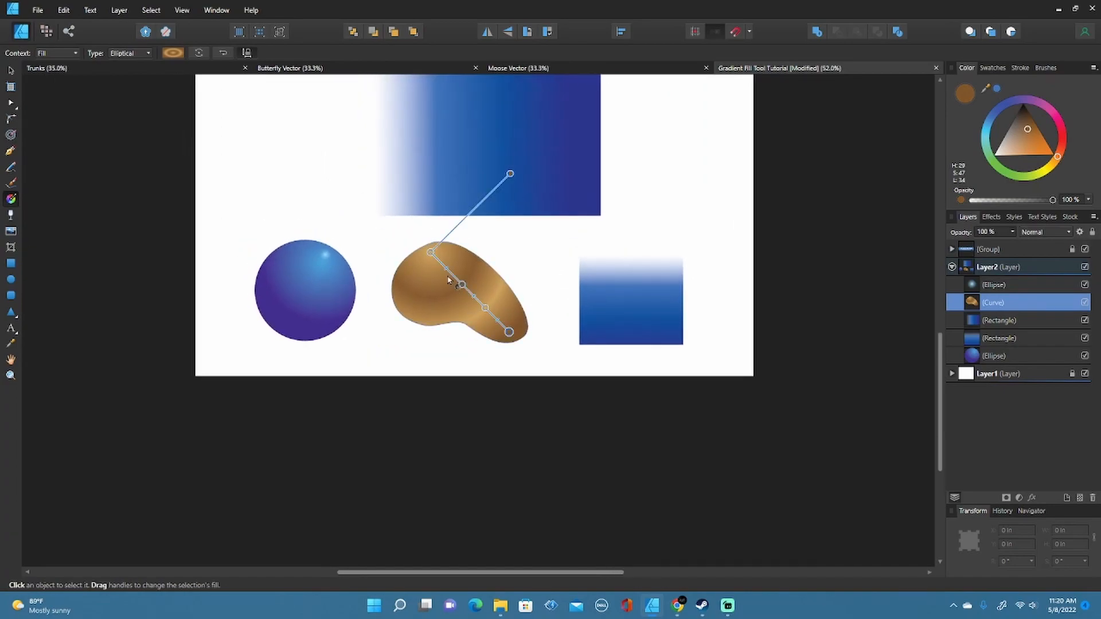
scroll(448, 279, "up", 2)
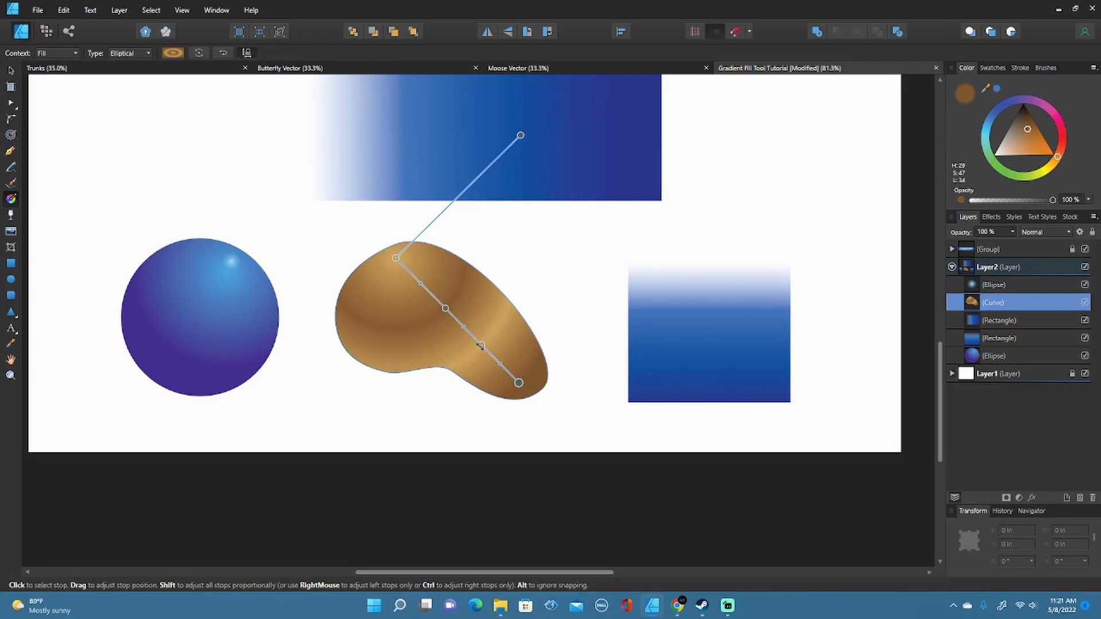
key("v")
left_click(533, 417)
scroll(439, 303, "down", 5)
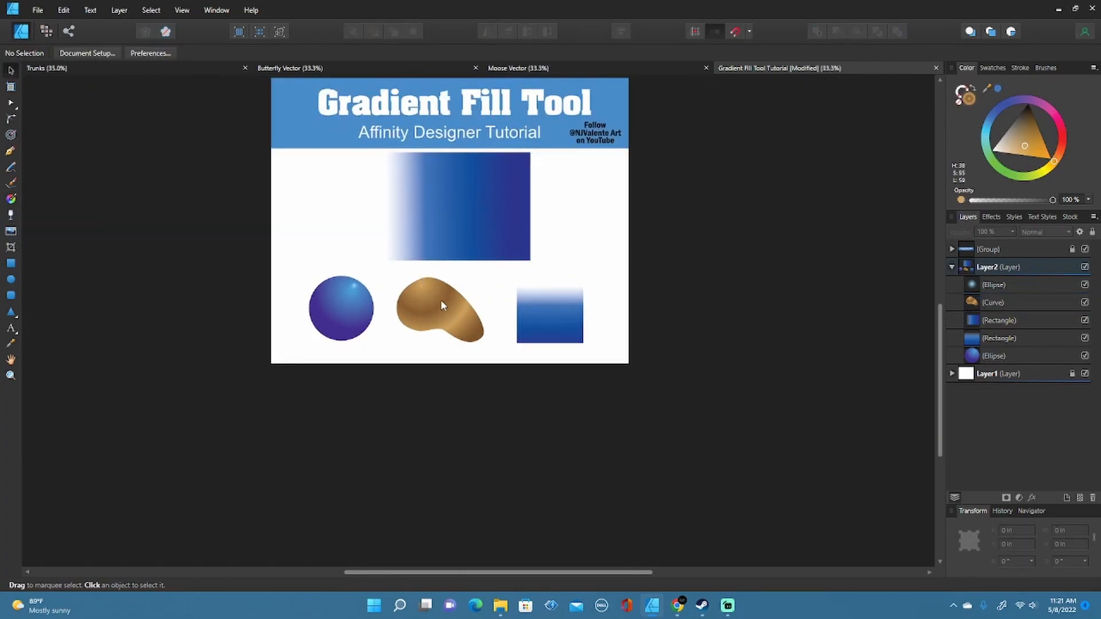
scroll(497, 352, "up", 6)
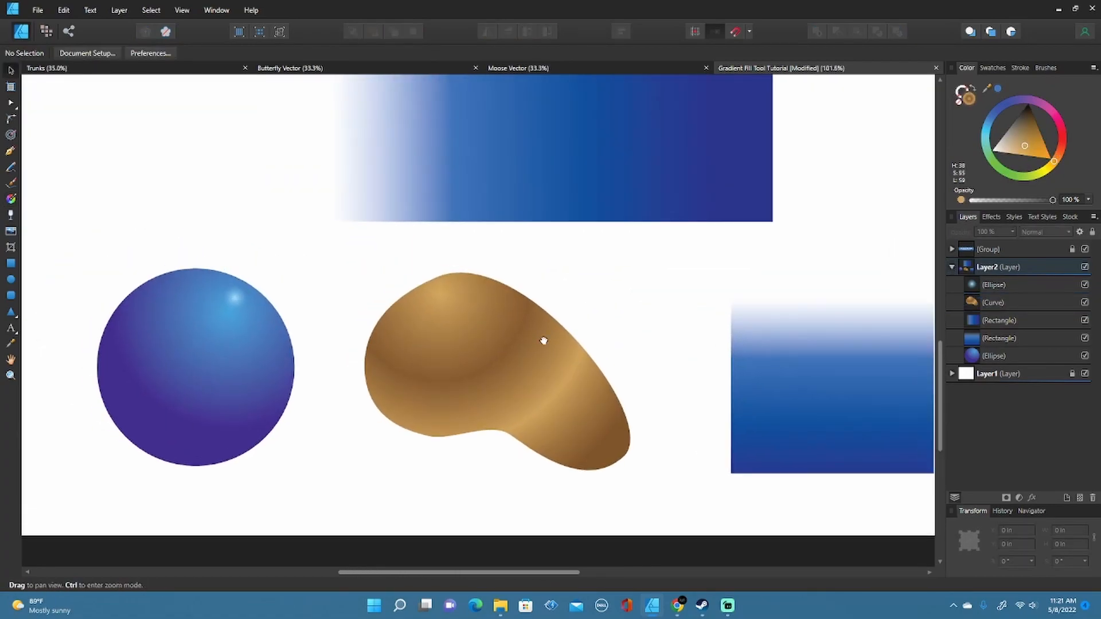
left_click_drag(543, 340, 531, 291)
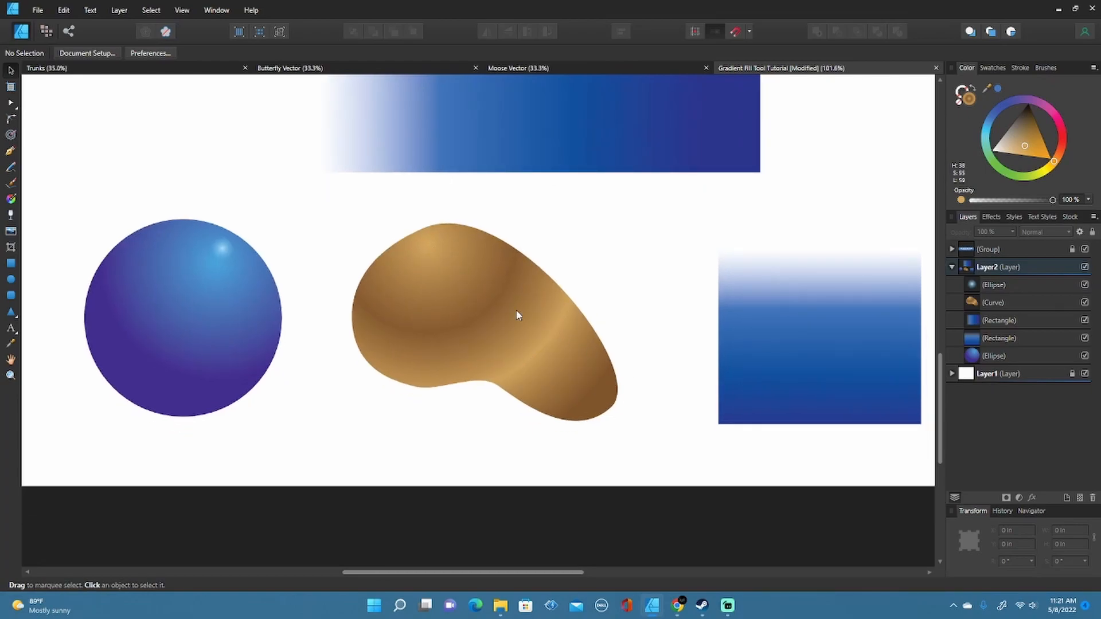
scroll(489, 294, "down", 4)
- Try the Linear gradient type on the blob's fill and compare the look at different magnifications
left_click(487, 302)
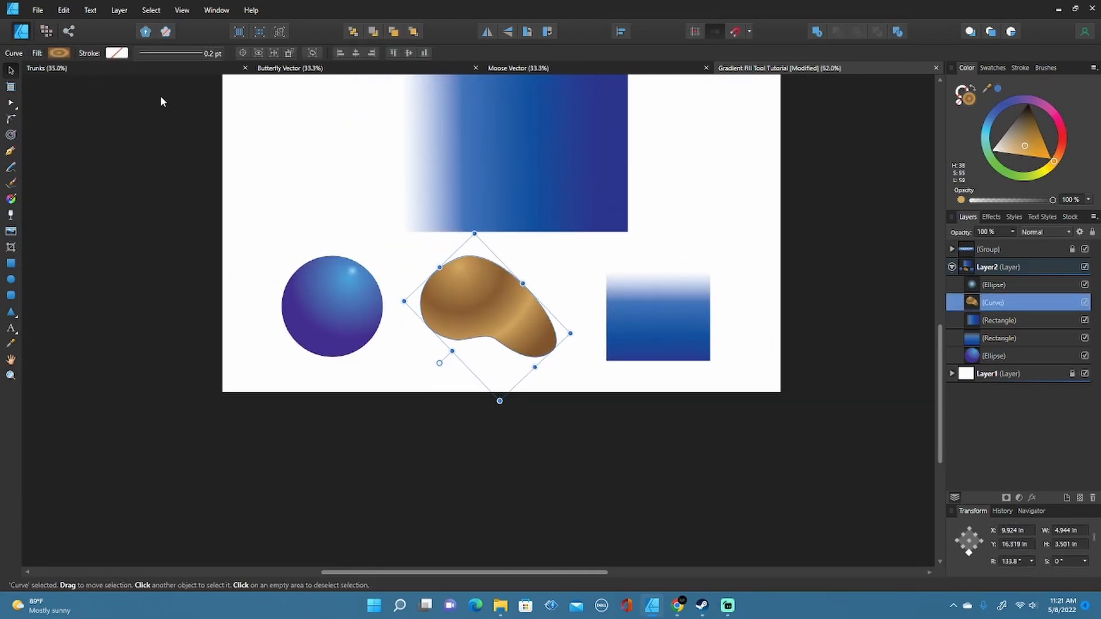
scroll(493, 329, "up", 3)
key("g")
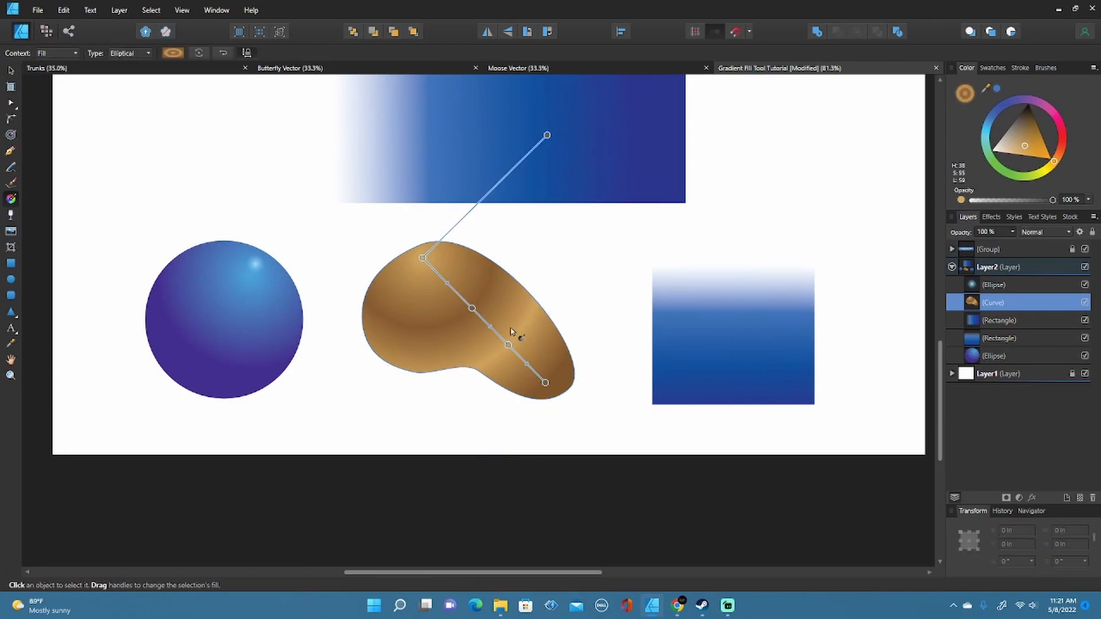
left_click(134, 53)
left_click(133, 82)
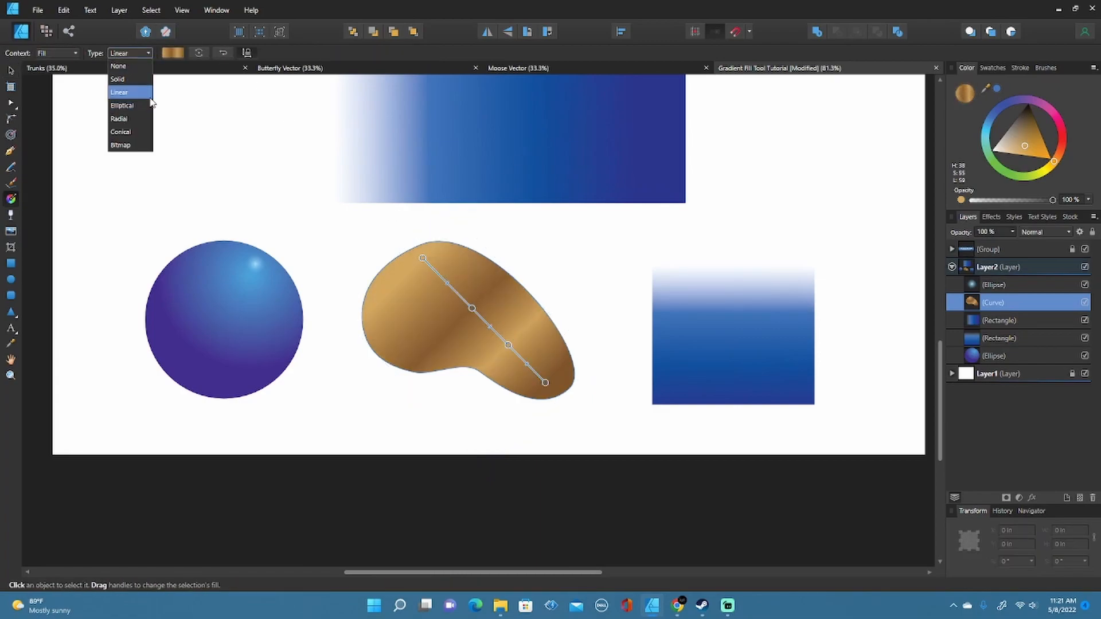
scroll(565, 340, "down", 3)
scroll(565, 344, "down", 1)
left_click_drag(562, 386, 521, 367)
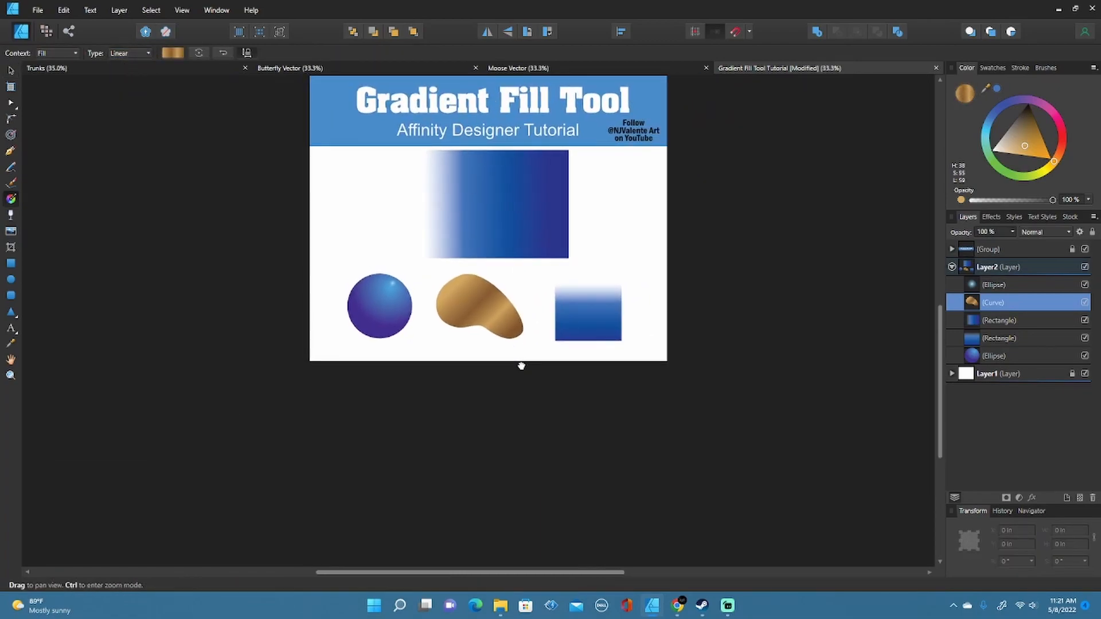
scroll(526, 293, "up", 2)
scroll(519, 305, "up", 2)
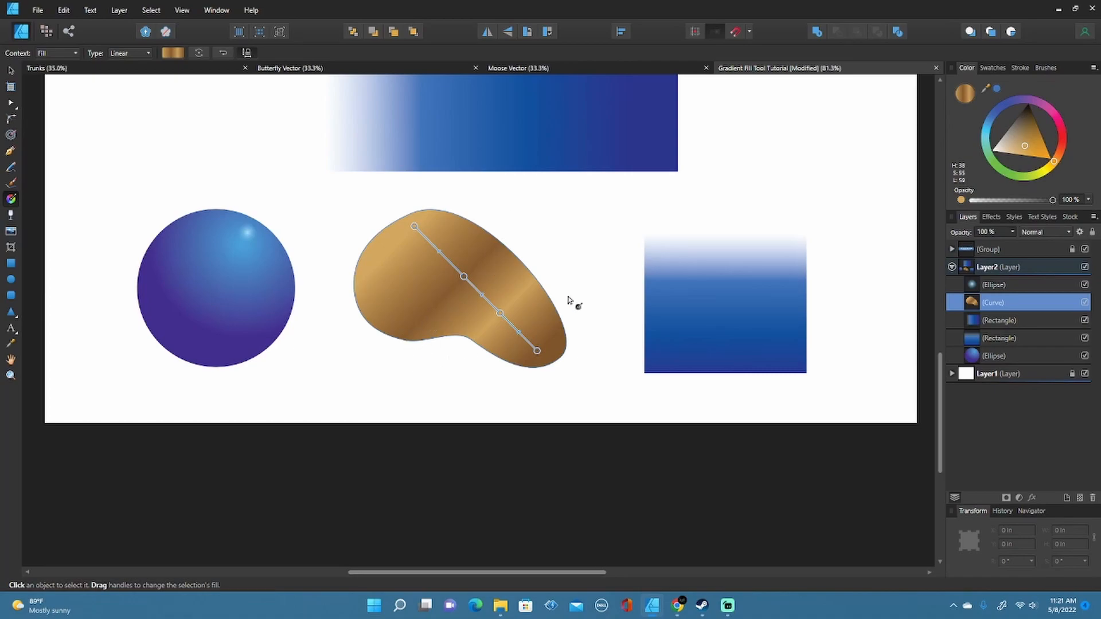
- Set the blob's gradient type to Elliptical, nudge its center slightly down and left, and deselect the shape
left_click(139, 53)
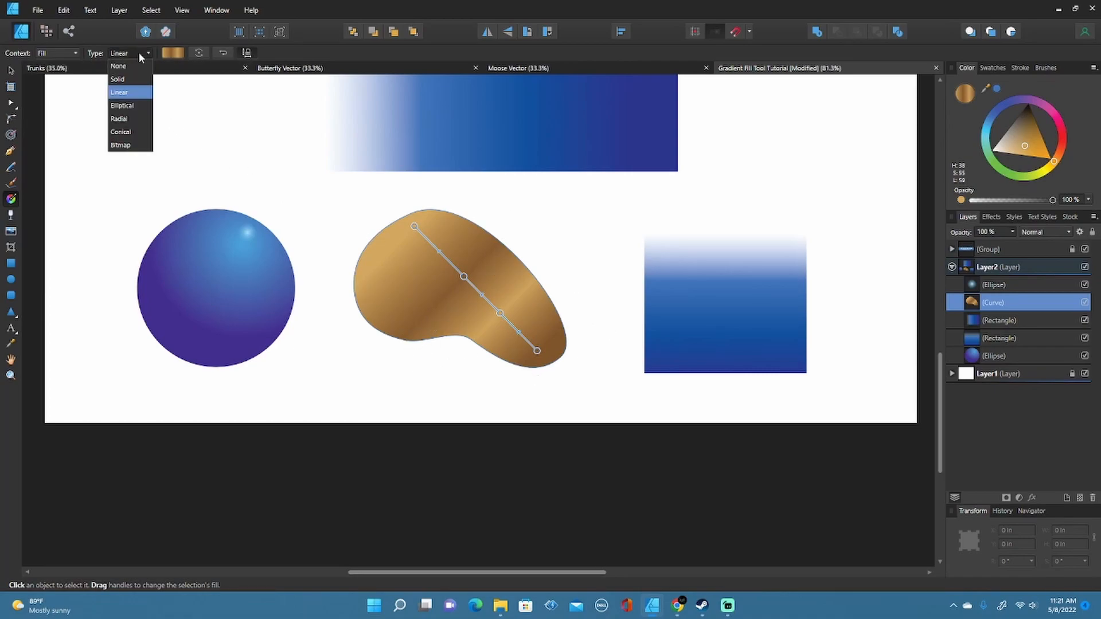
left_click(130, 105)
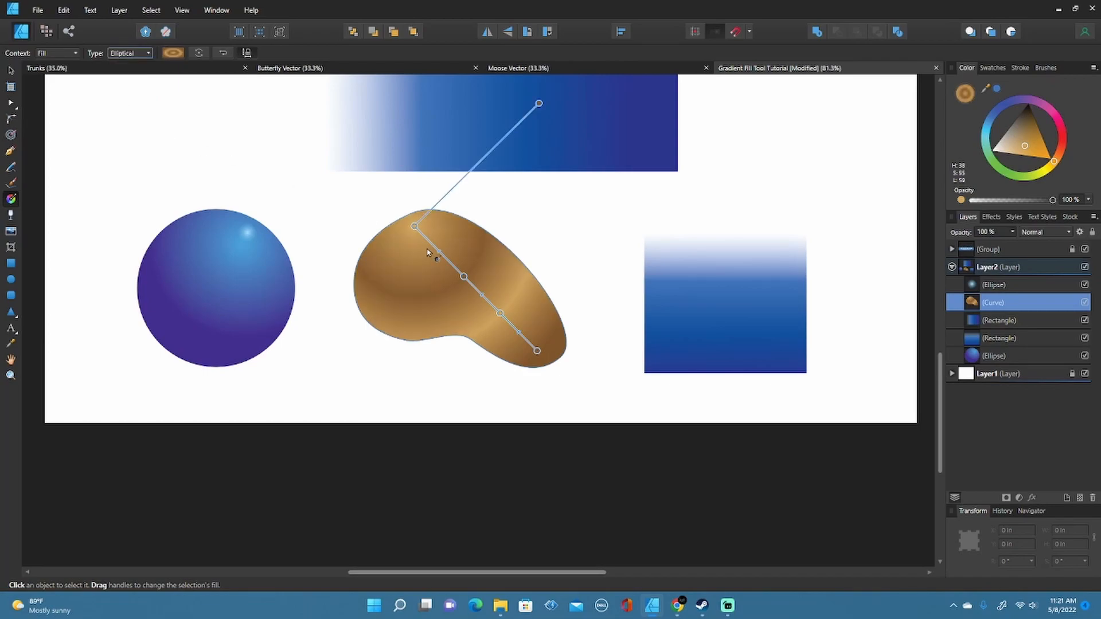
left_click_drag(414, 227, 411, 231)
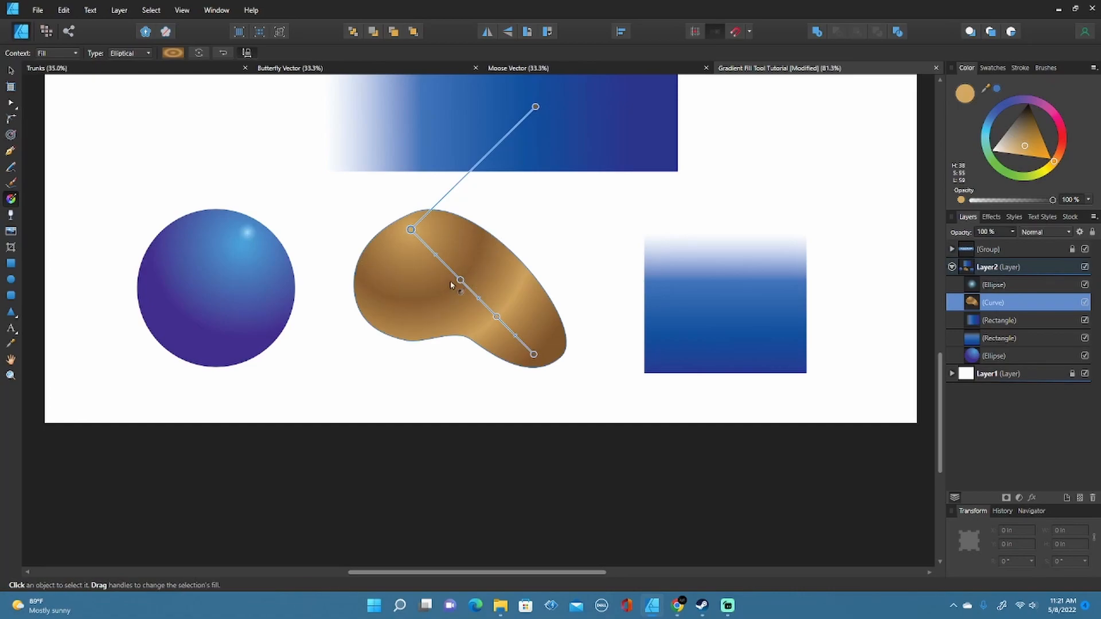
scroll(523, 286, "down", 2)
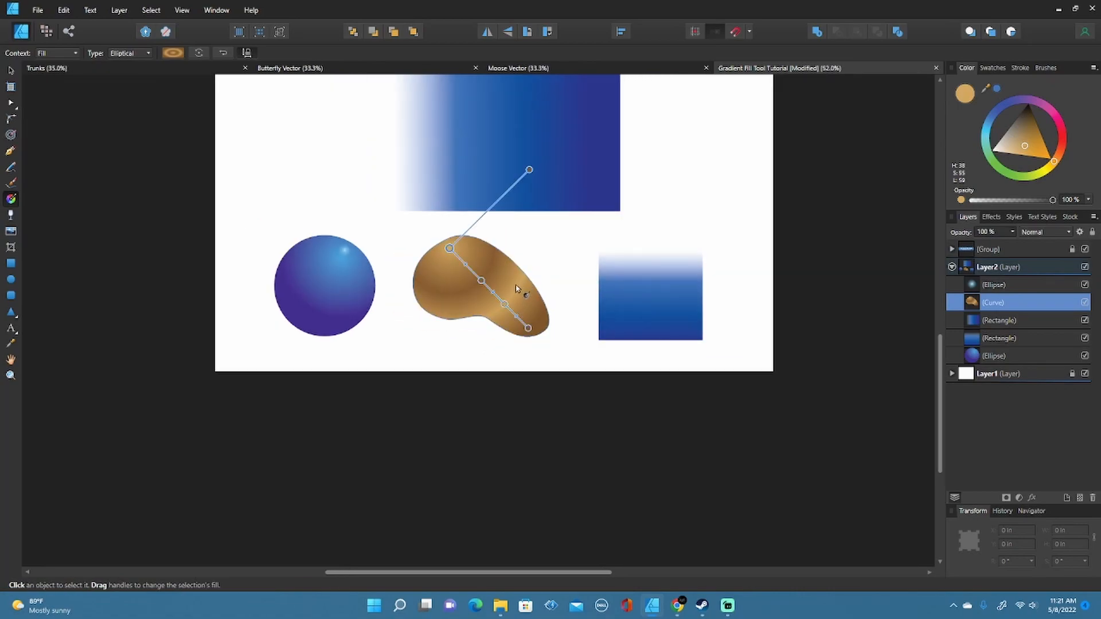
key("v")
left_click(539, 392)
key("space")
left_click_drag(540, 393, 504, 402)
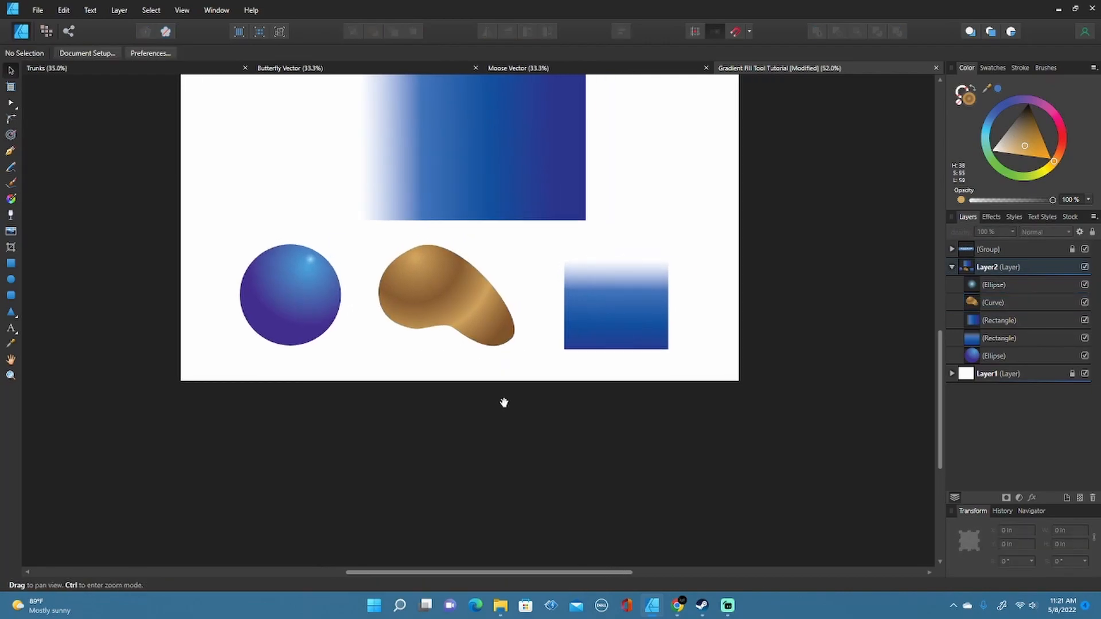
left_click_drag(513, 273, 543, 369)
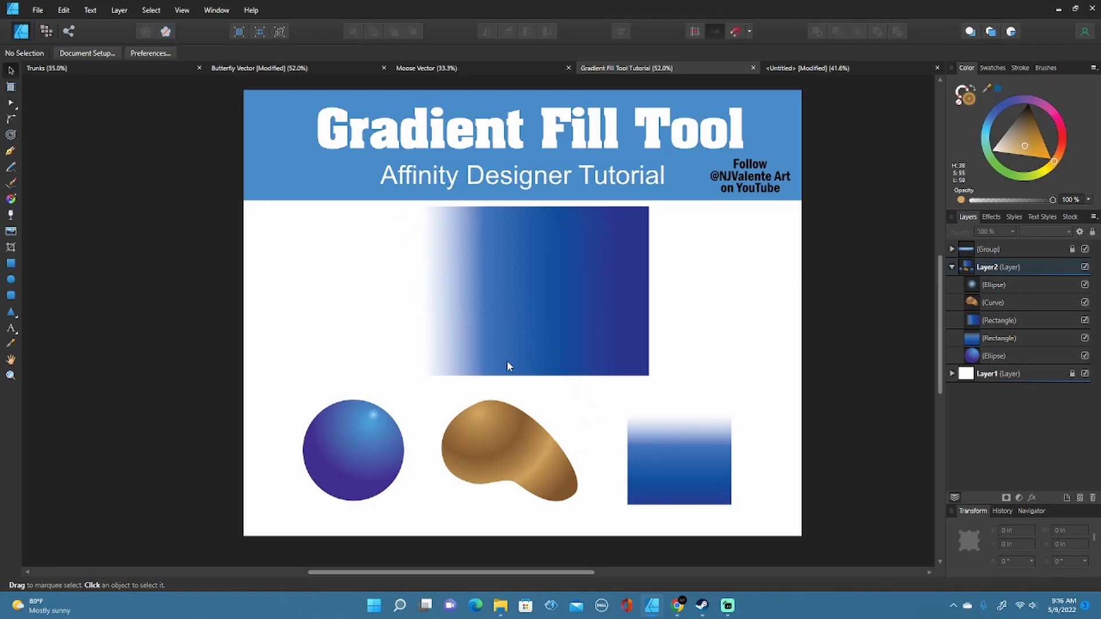
- Switch to the Butterfly Vector document and clear the current selection
left_click(280, 68)
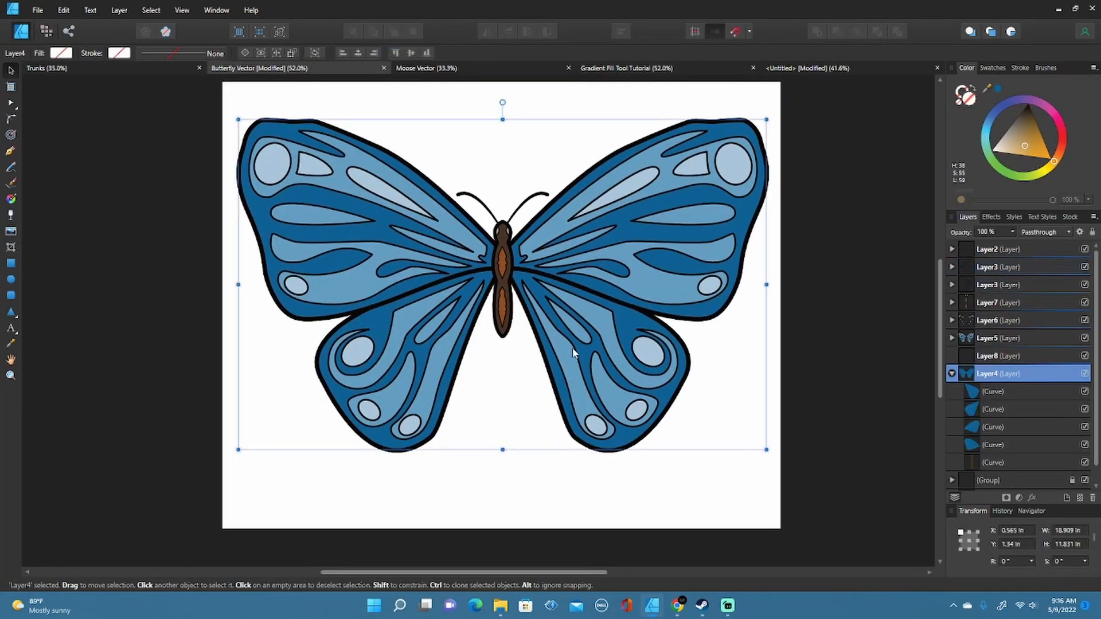
left_click(845, 408)
scroll(695, 368, "up", 1)
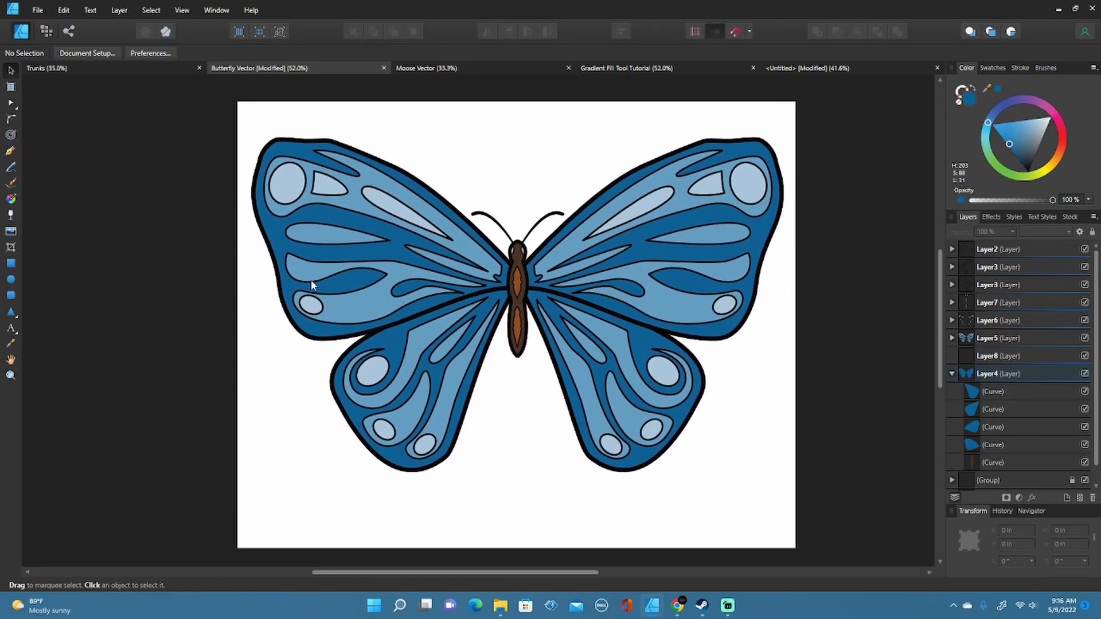
- Examine the butterfly's wing shapes by selecting dark, medium and light blue pieces one after another, ending with nothing selected
left_click(286, 294)
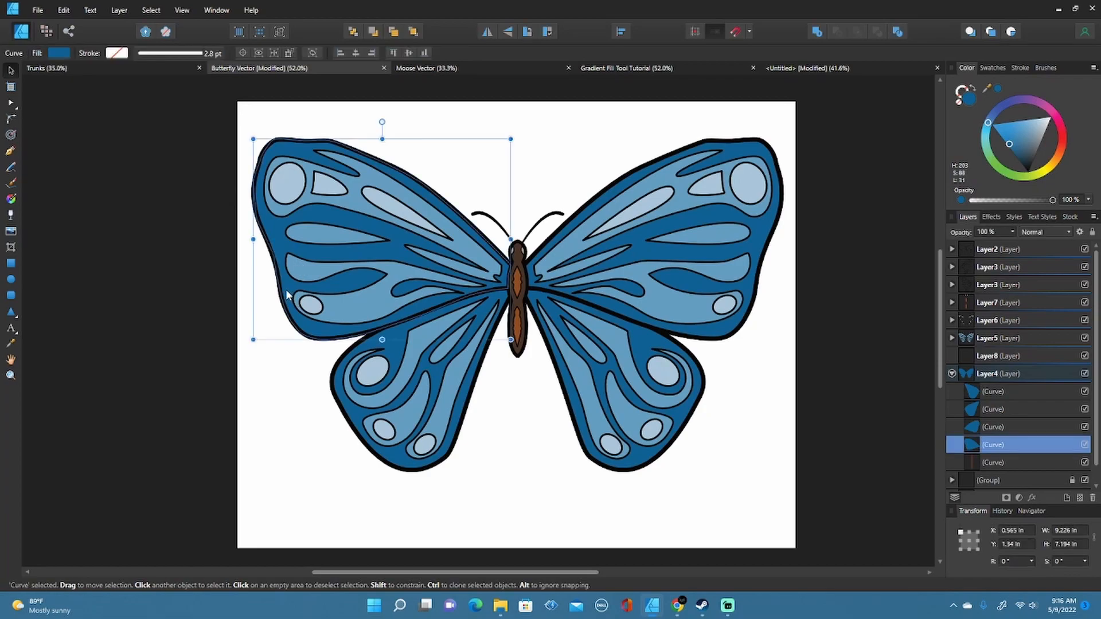
left_click(350, 413)
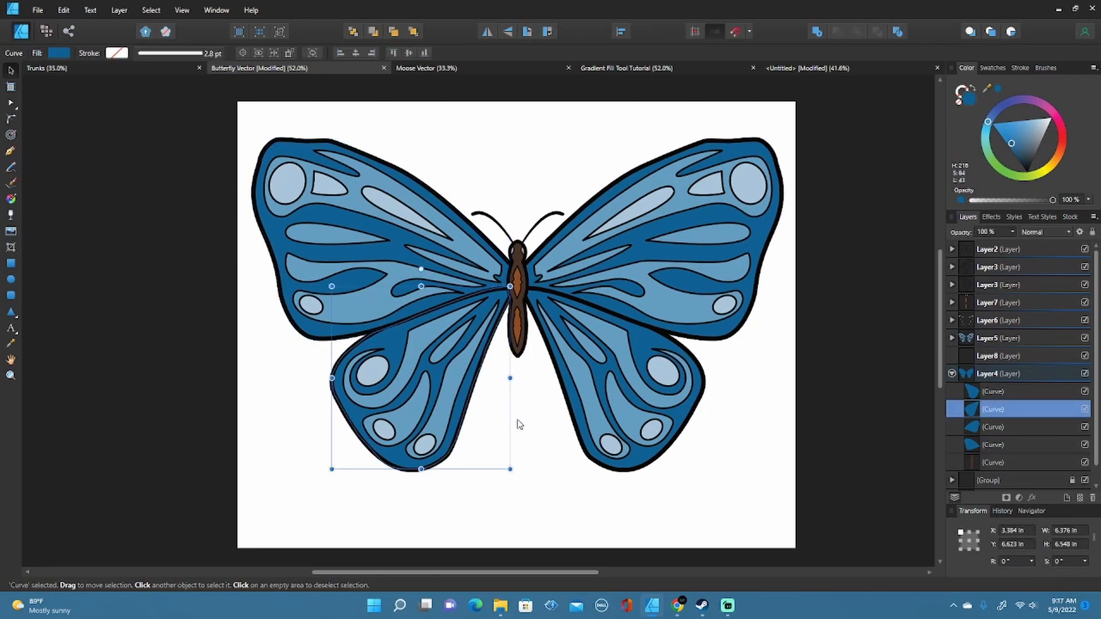
left_click(604, 360)
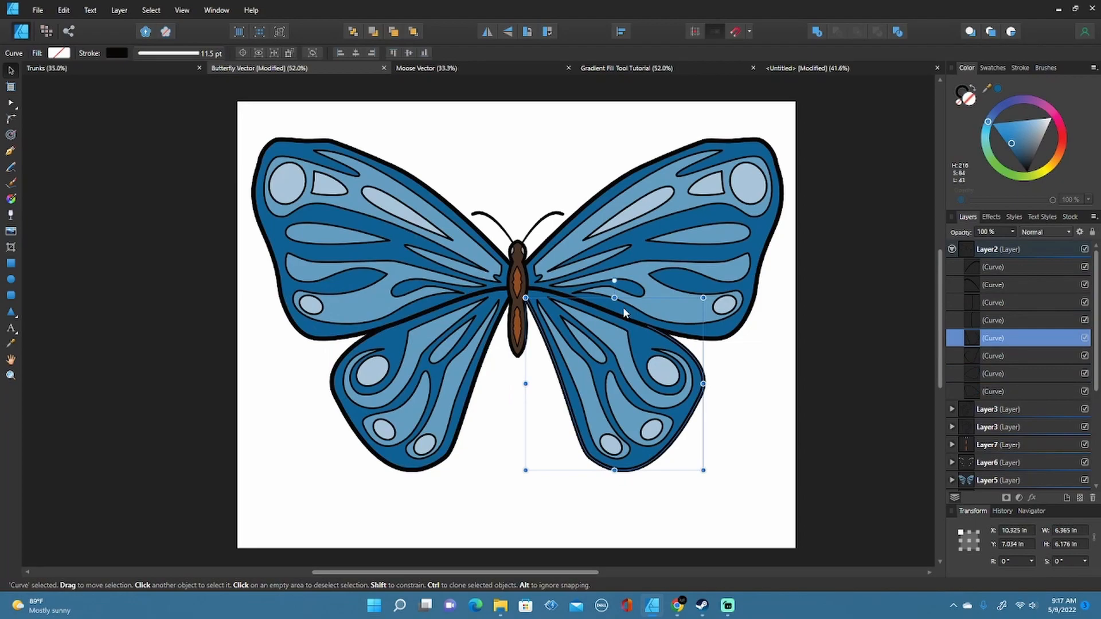
left_click(623, 308)
left_click(355, 260)
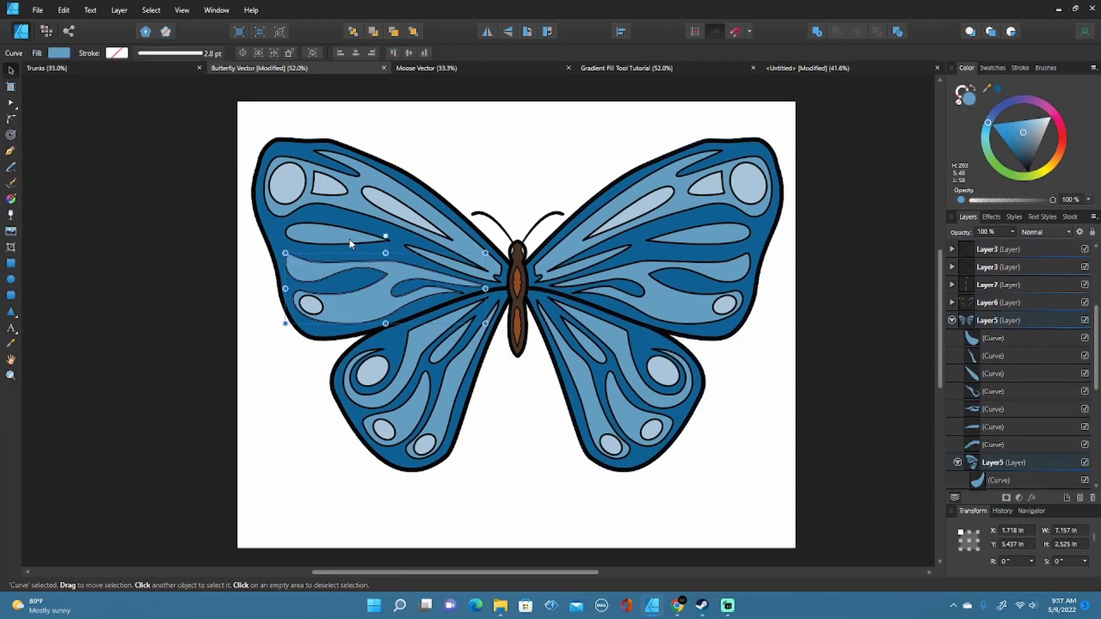
left_click(347, 241)
left_click(353, 225)
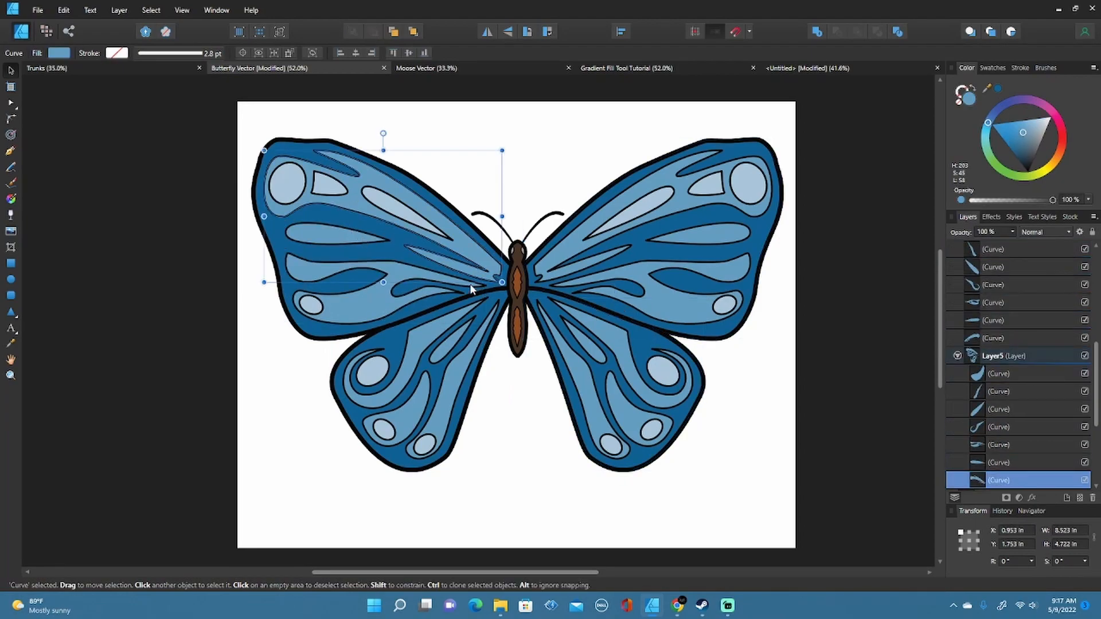
left_click(289, 191)
left_click(329, 187)
left_click(401, 210)
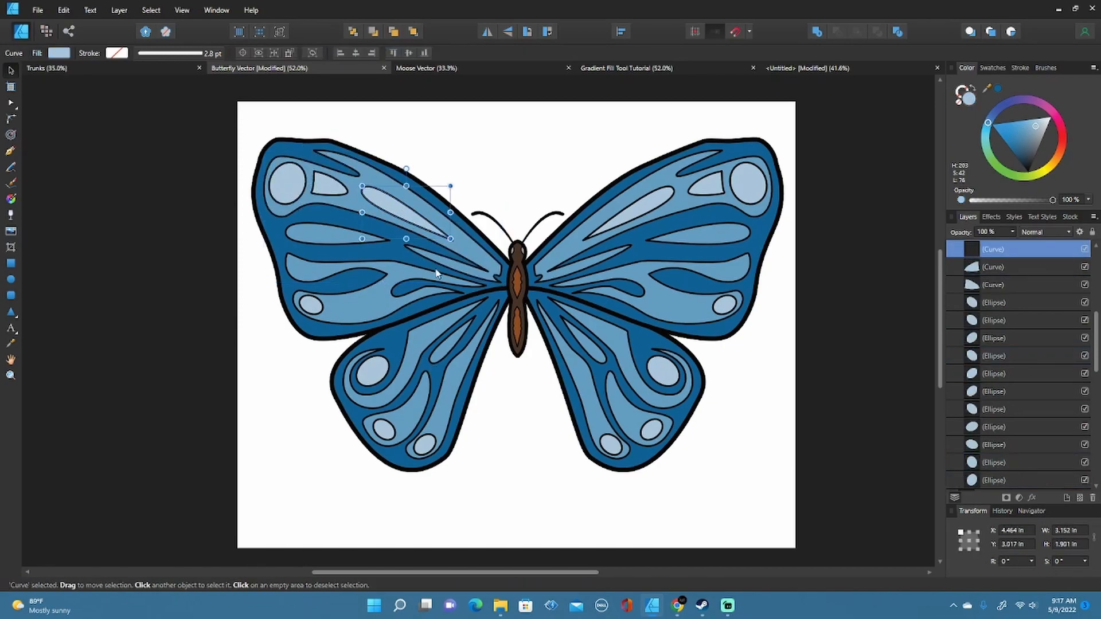
left_click_drag(485, 199, 548, 395)
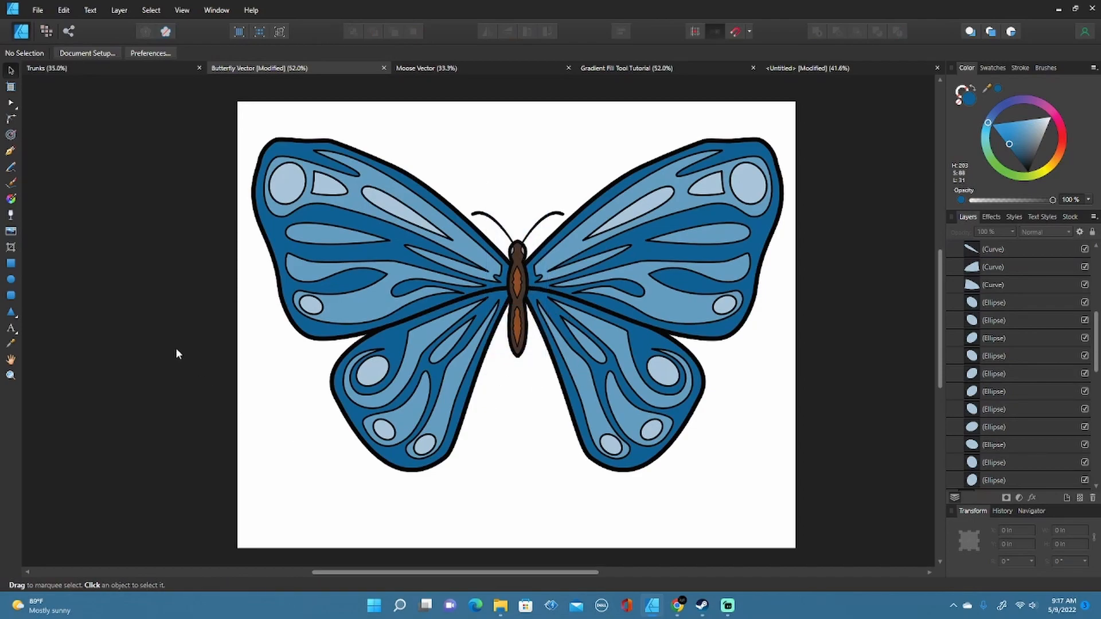
- Collapse the expanded Layer2, Layer6, Layer5 and Layer4 in the butterfly's layer list
scroll(1092, 289, "up", 5)
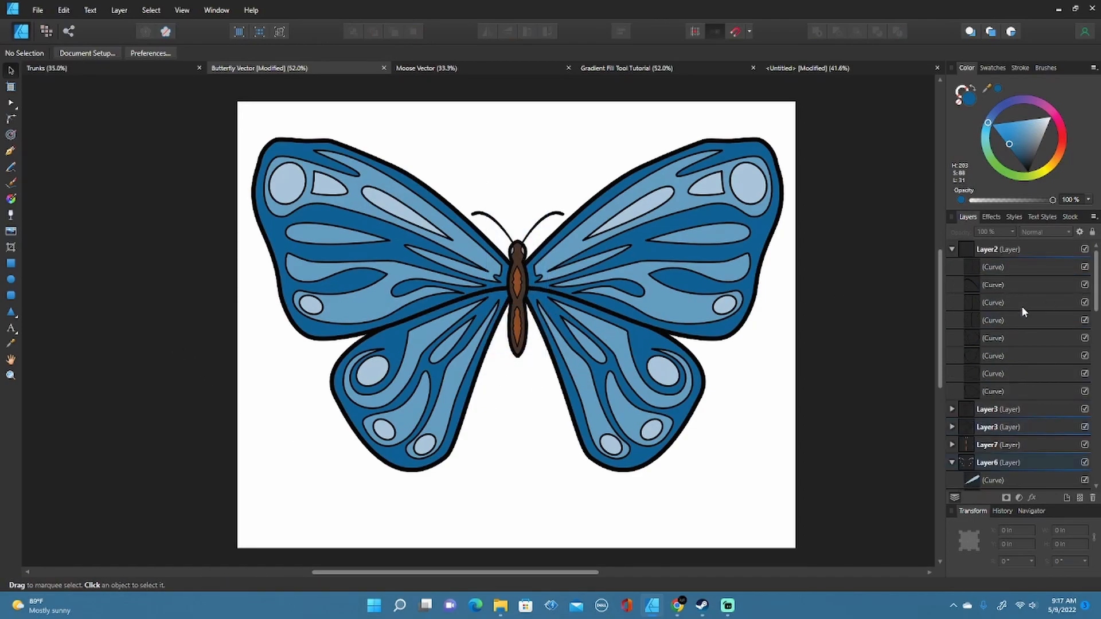
left_click(951, 250)
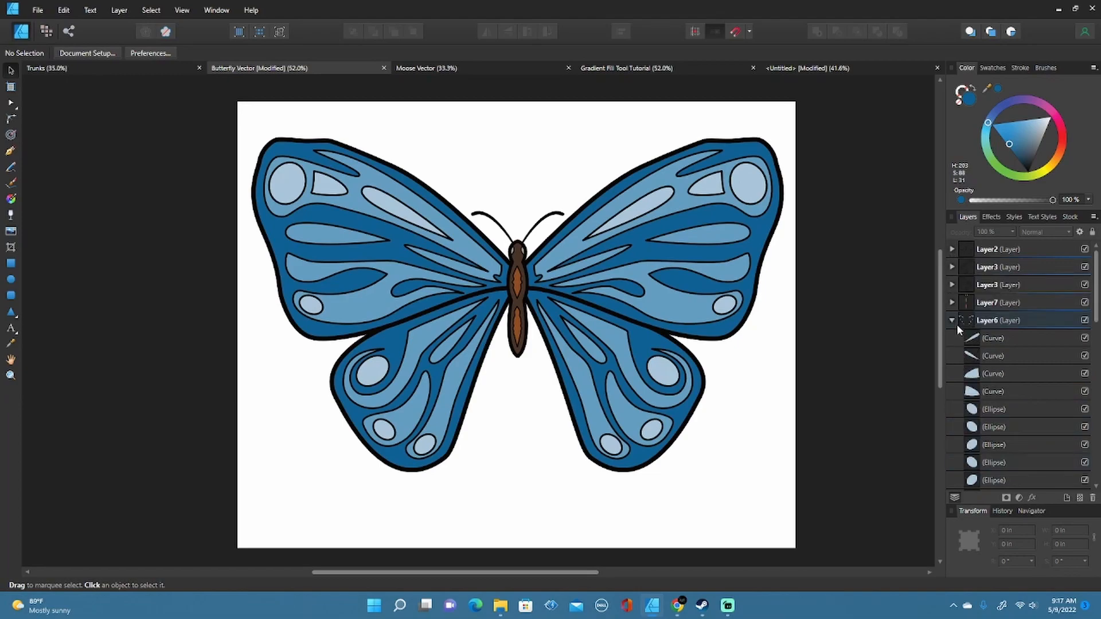
left_click(952, 320)
left_click(951, 338)
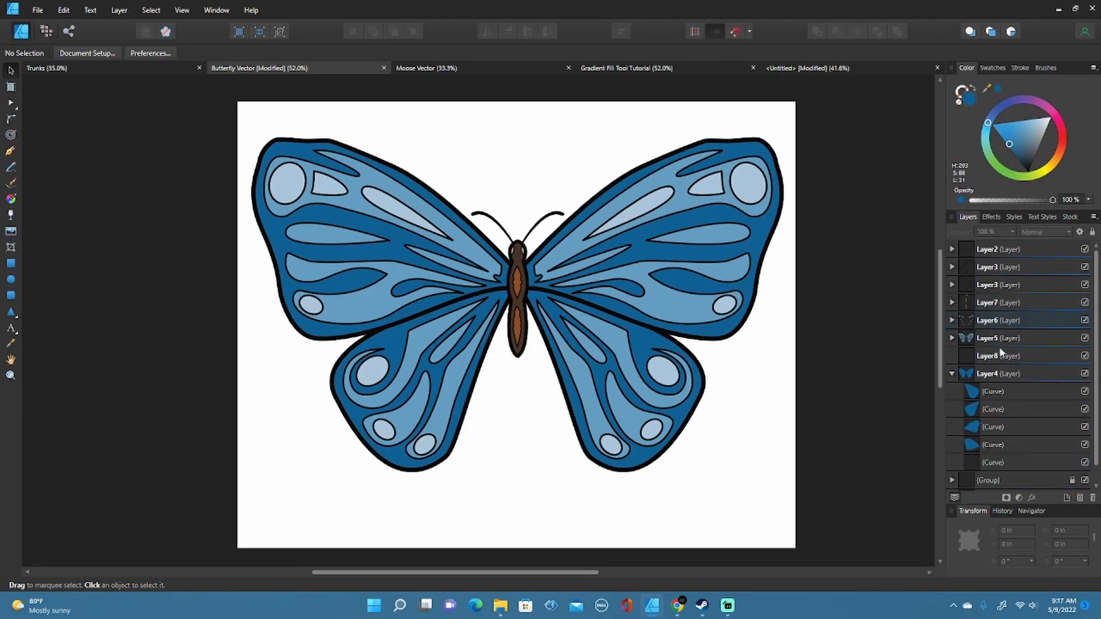
left_click(950, 356)
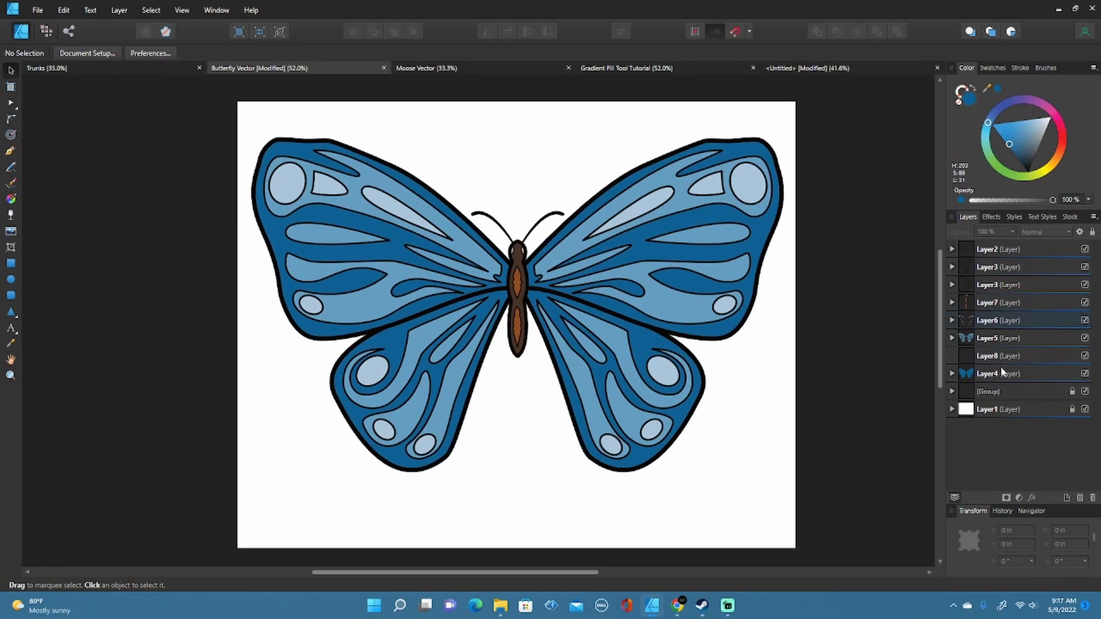
- Try a vertical linear gradient across all of Layer4 at once, and undo it
left_click(996, 374)
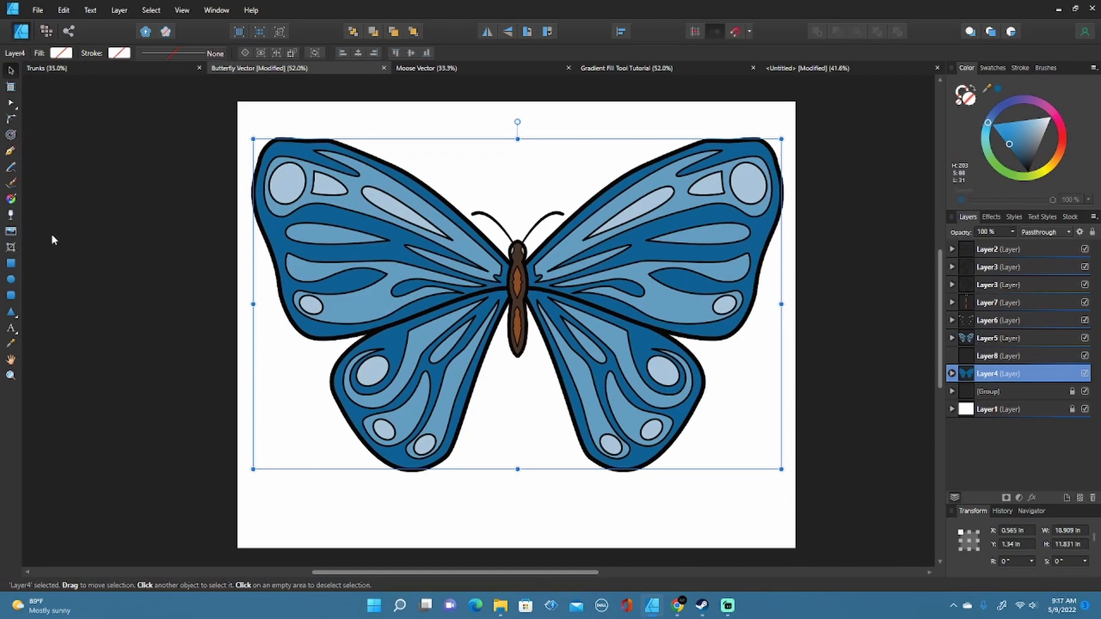
left_click(10, 201)
mouse_move(530, 142)
left_mouse_down()
mouse_move(530, 443)
mouse_move(531, 373)
mouse_move(531, 430)
mouse_move(529, 407)
left_mouse_up()
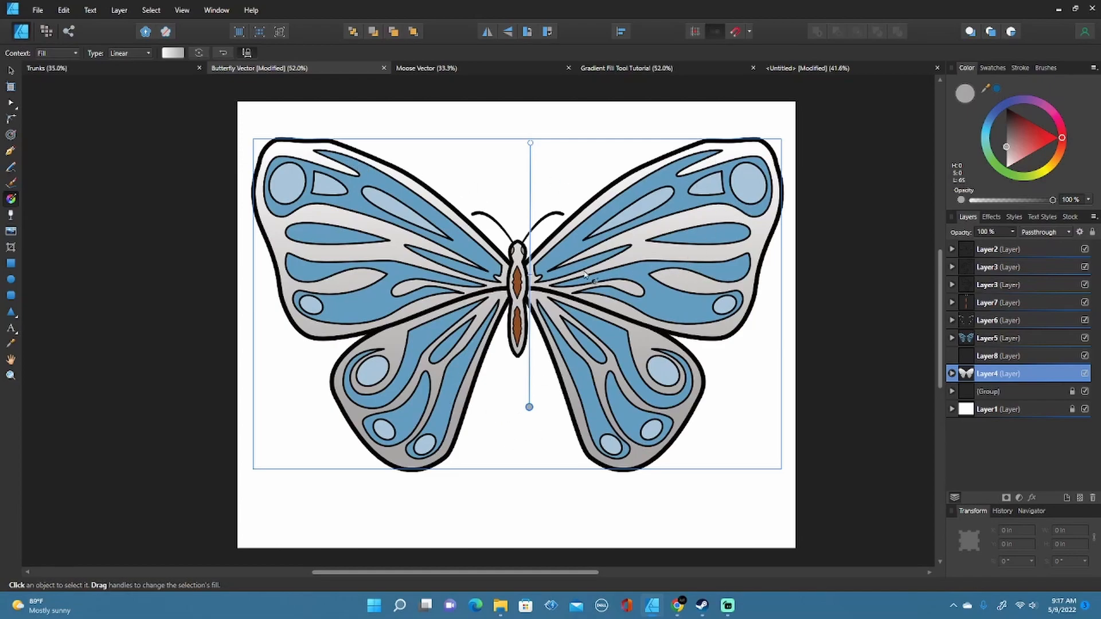
key("ctrl+z")
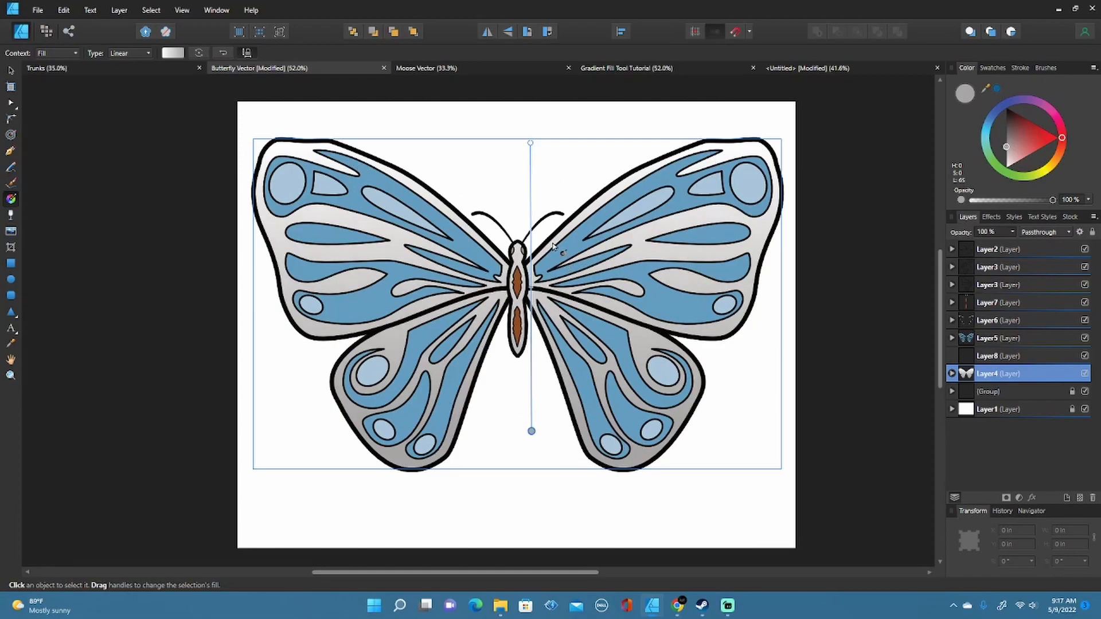
key("ctrl+z")
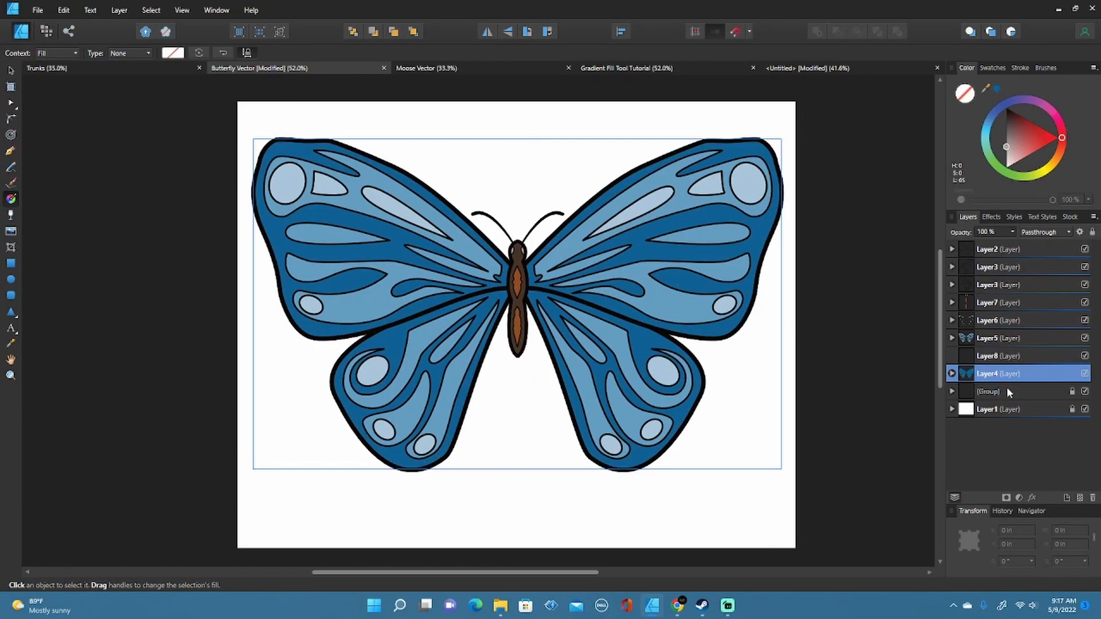
- Apply a linear gradient to the upper-left wing's dark blue base shape, running from its outer top corner toward the body
left_click(10, 70)
double_click(342, 286)
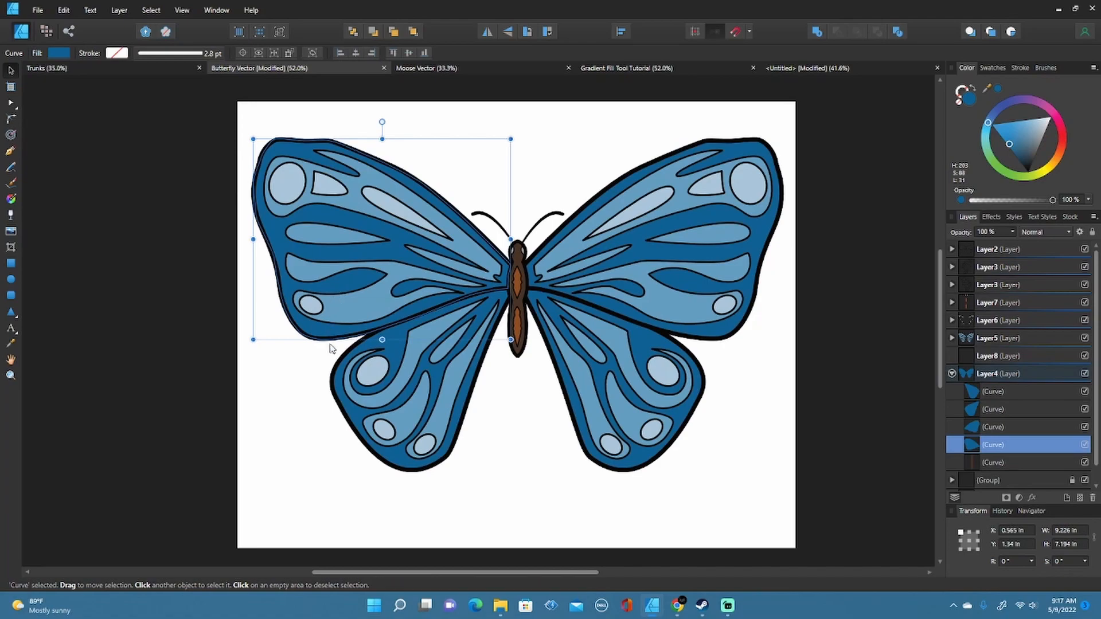
left_click(10, 199)
left_click_drag(263, 158, 455, 263)
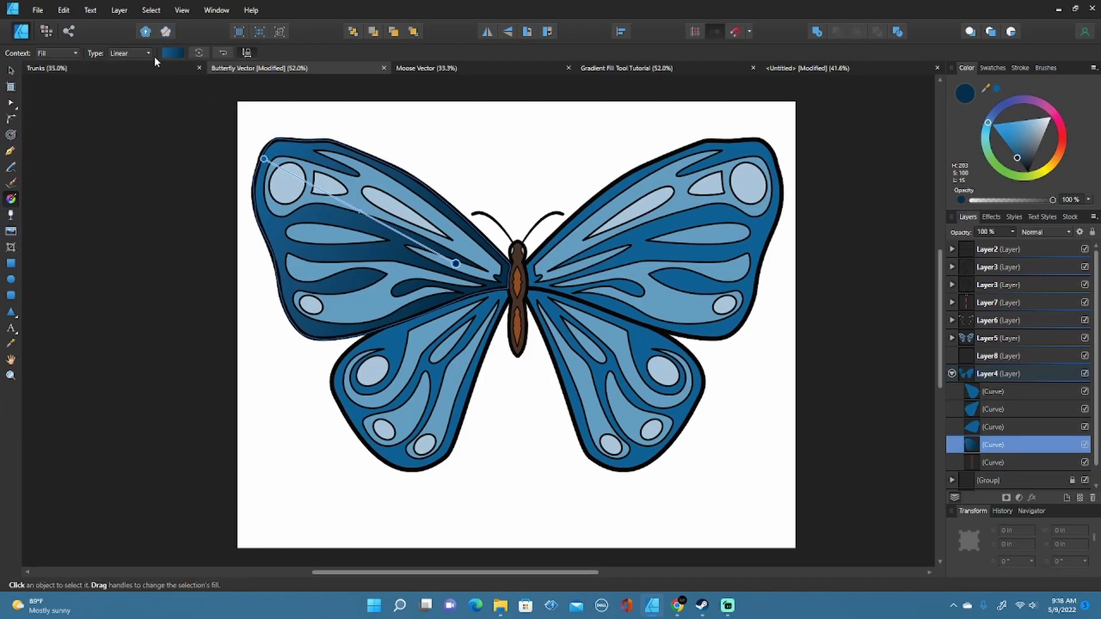
- Set the color of the gradient's end stop nearest the body to navy (H 221, S 100, L 15)
left_click(175, 52)
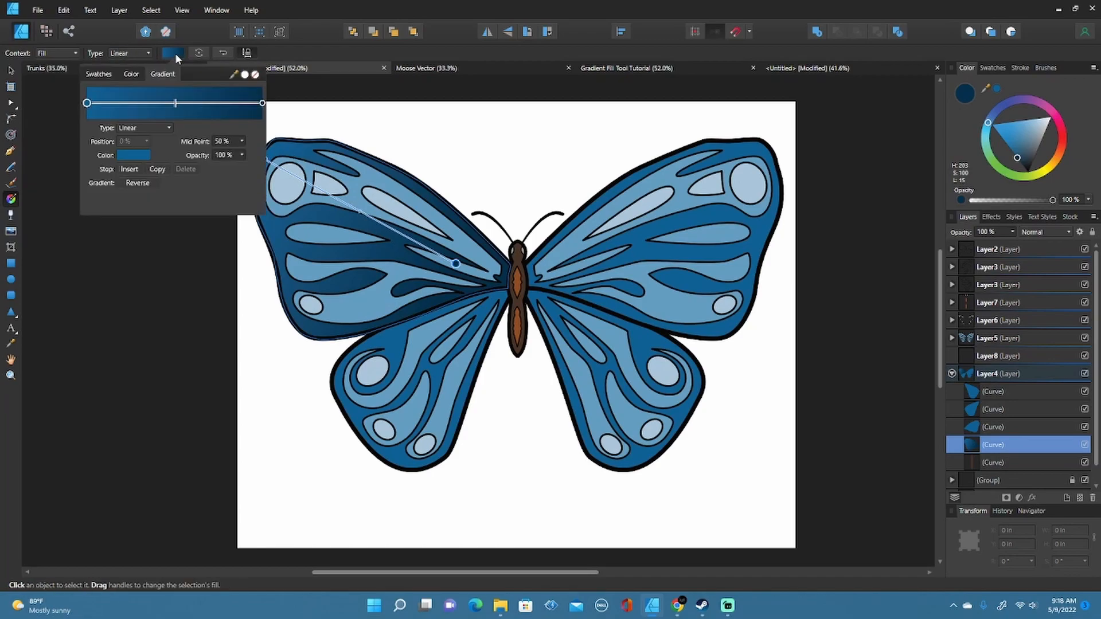
left_click(261, 104)
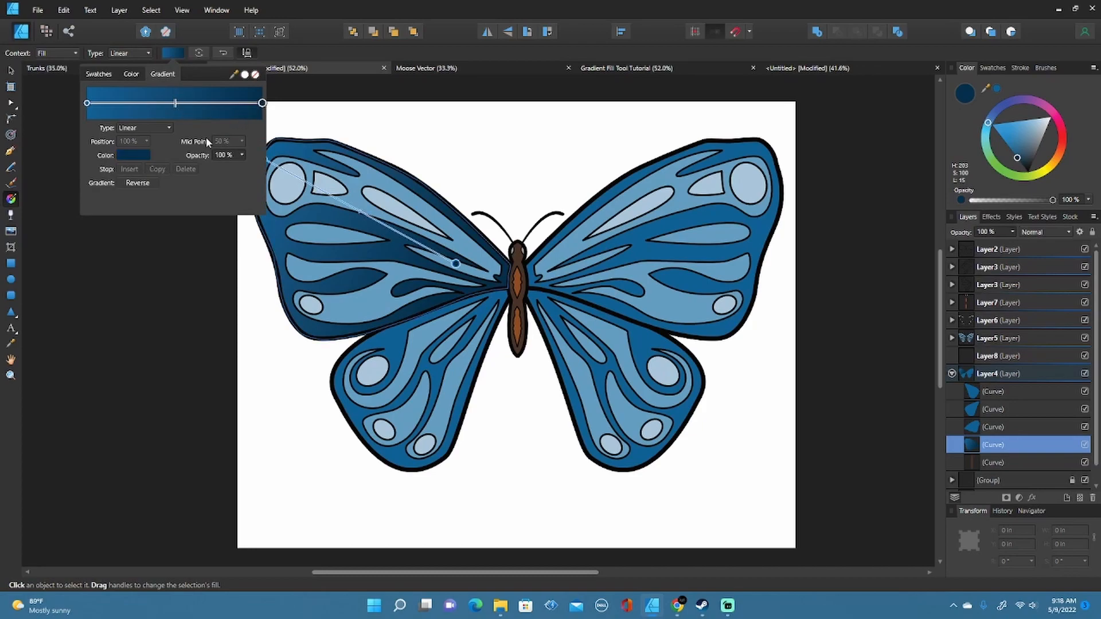
left_click(128, 153)
left_click_drag(99, 216, 104, 205)
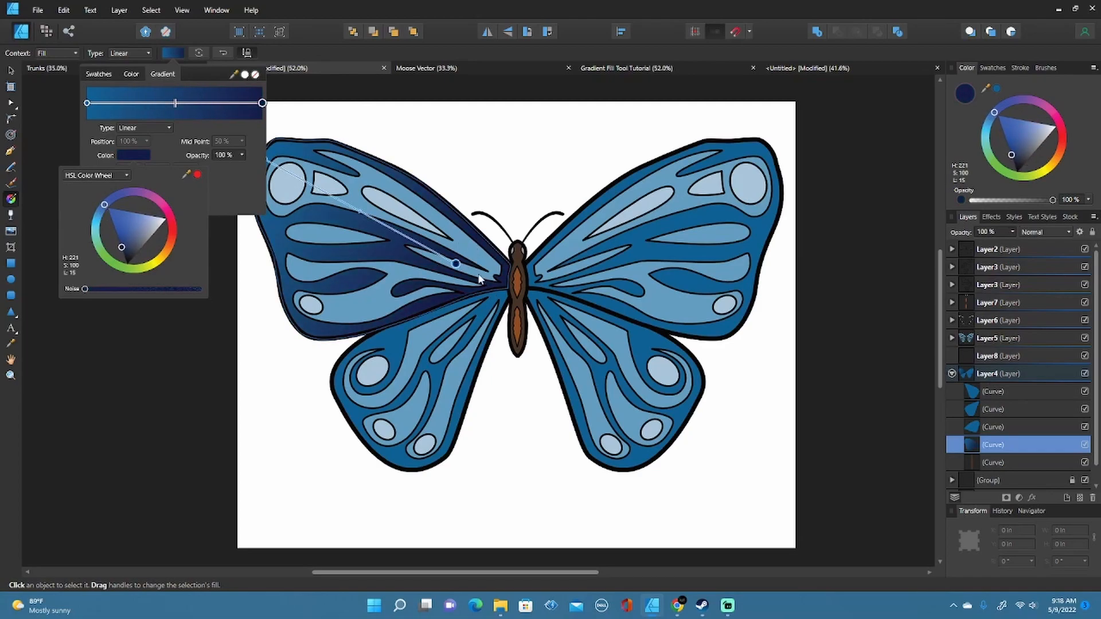
- Add a blue stop to the upper-left wing's gradient and place it just before the middle
left_click(86, 104)
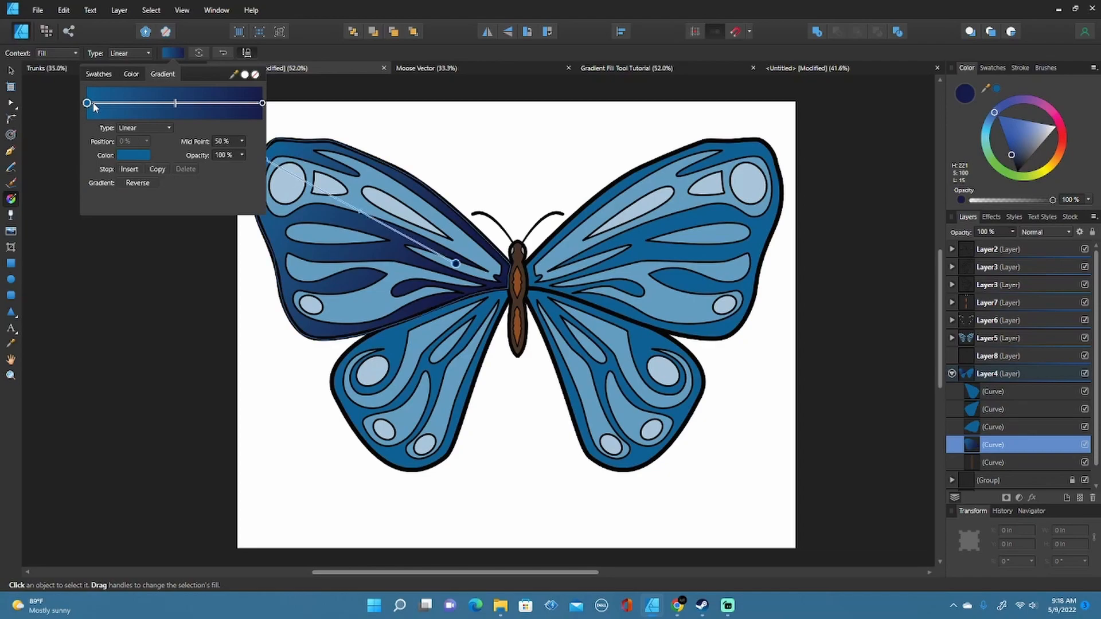
left_click(94, 103)
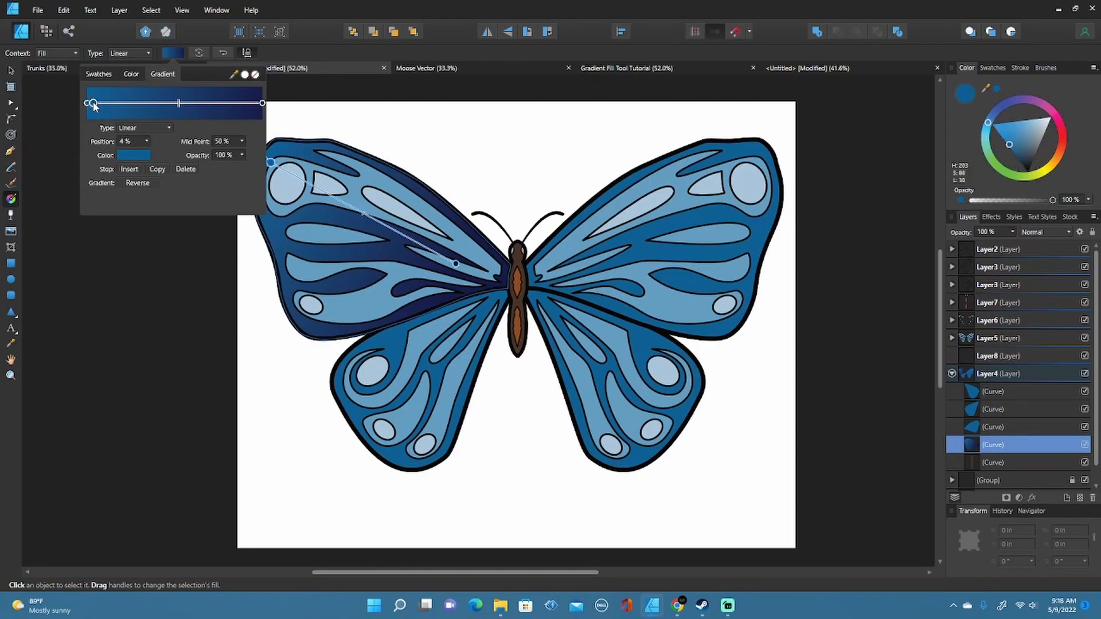
left_click_drag(94, 105, 165, 104)
- Set the gradient's starting stop to light blue (H 197, S 73, L 62) and shift the middle stop slightly toward the navy end
left_click(86, 104)
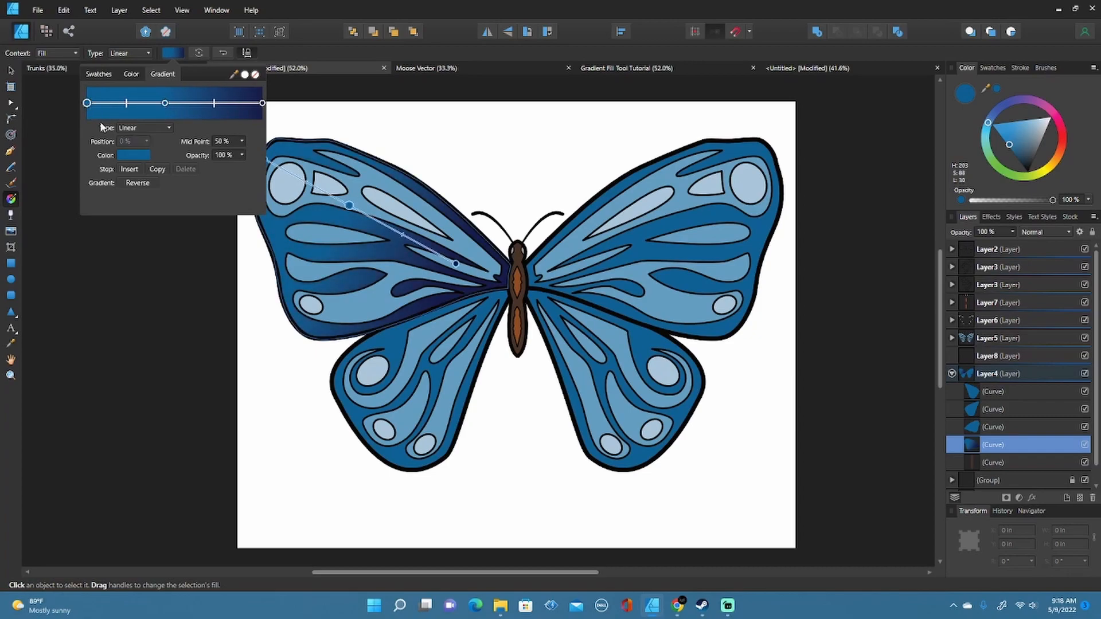
left_click(132, 155)
left_click(128, 238)
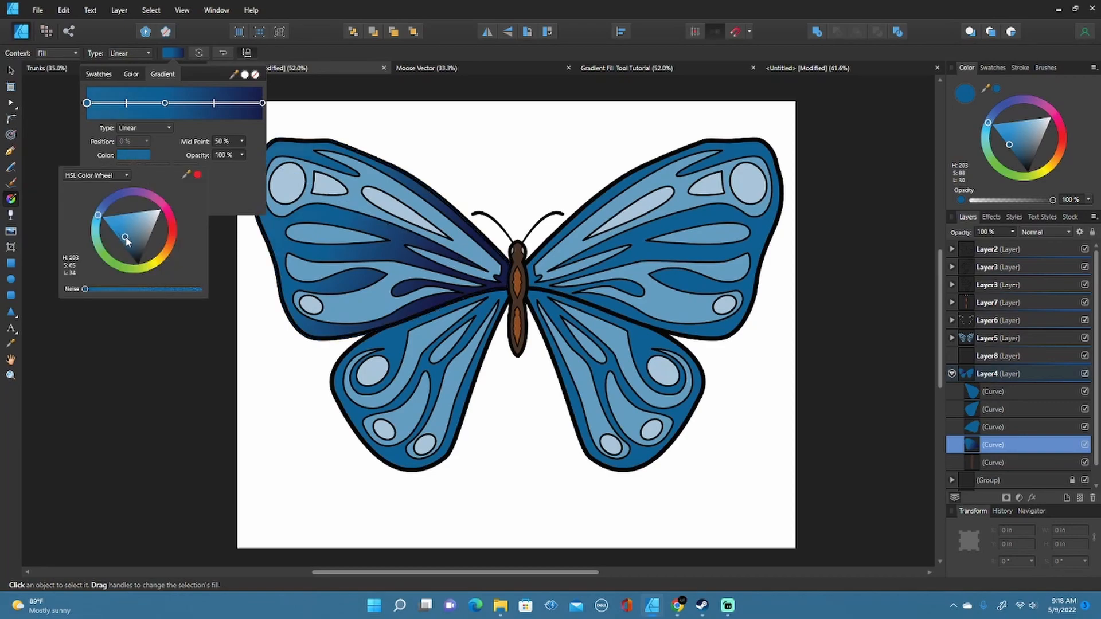
mouse_move(130, 240)
left_mouse_down()
mouse_move(127, 220)
mouse_move(97, 219)
left_mouse_up()
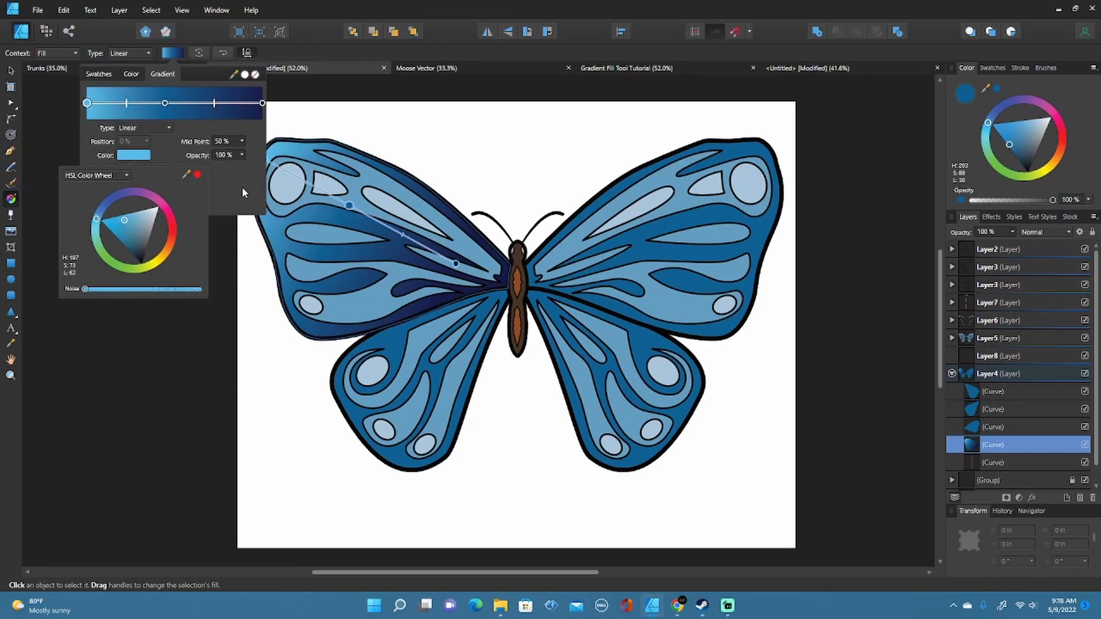
left_click(166, 103)
left_click_drag(172, 106, 179, 107)
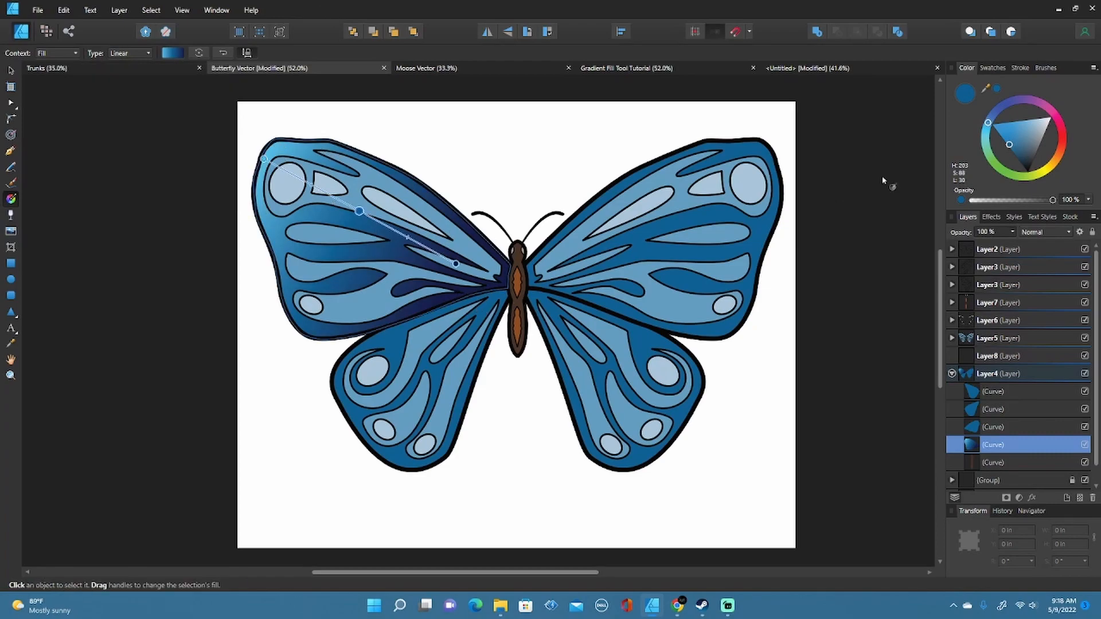
- Save the upper-left wing's gradient fill to the Gradients swatches
left_click(999, 67)
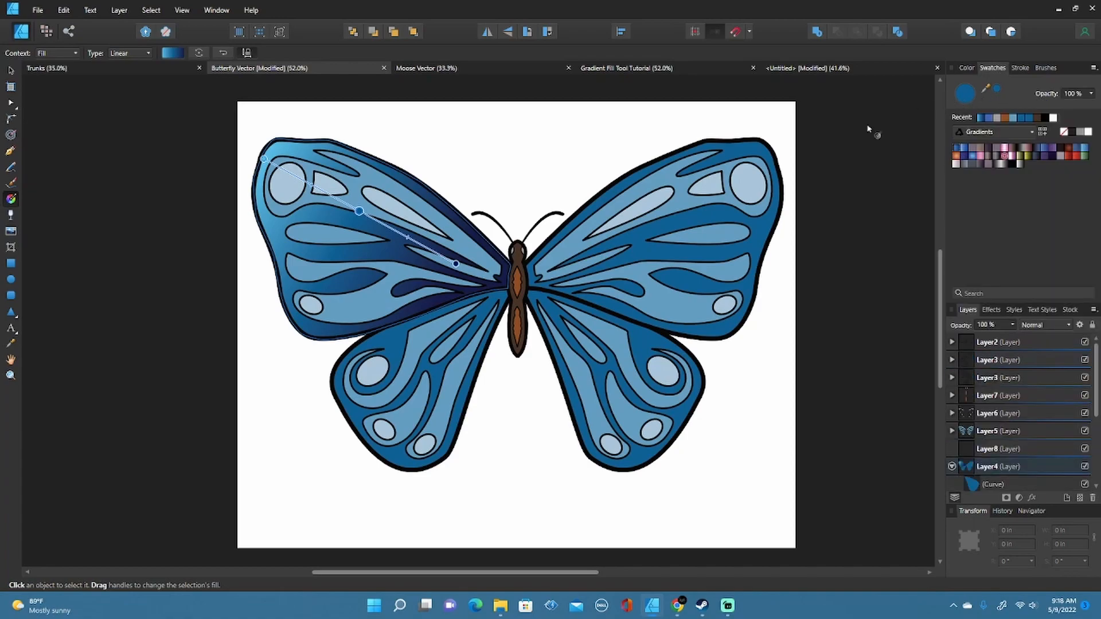
left_click(1043, 134)
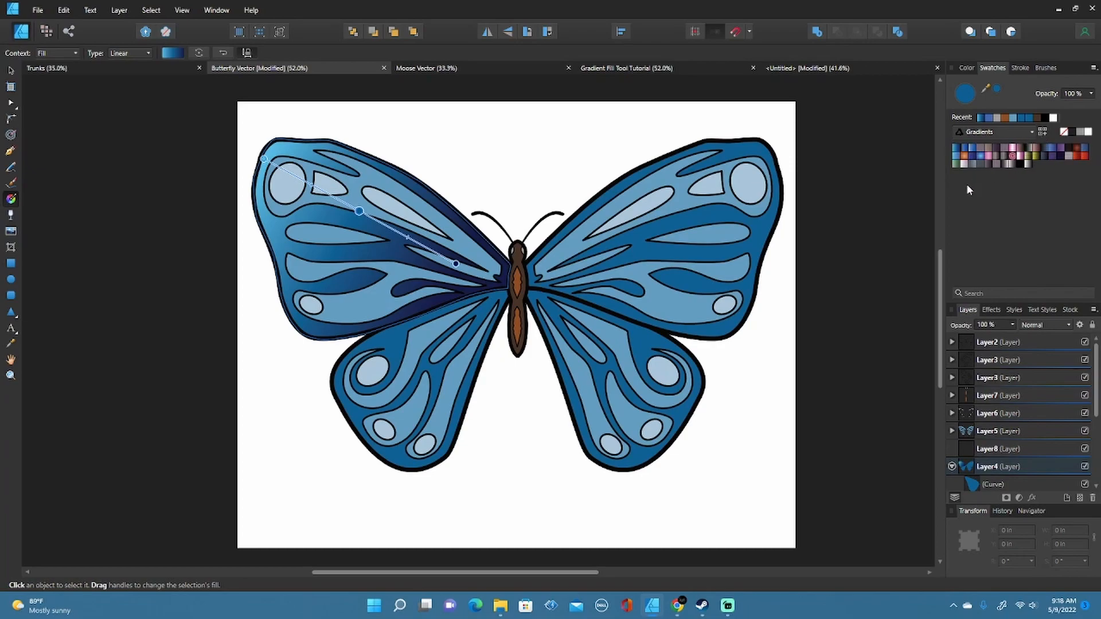
key("v")
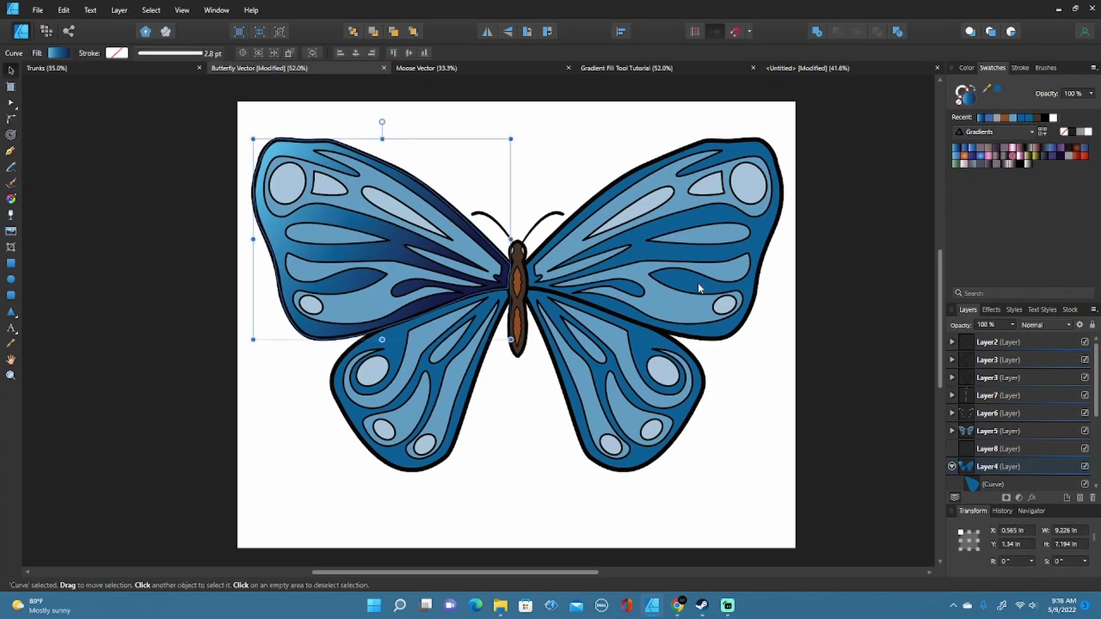
- Apply the saved blue gradient to the upper-right wing's base, with navy near the body and light blue at the outer top corner
left_click(700, 288)
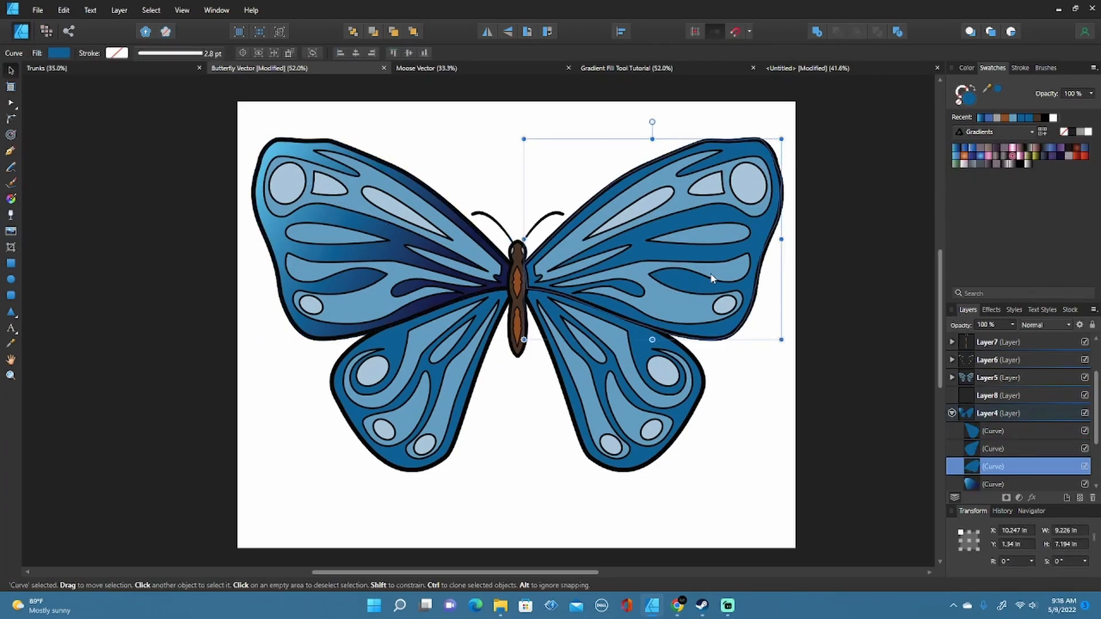
left_click(956, 150)
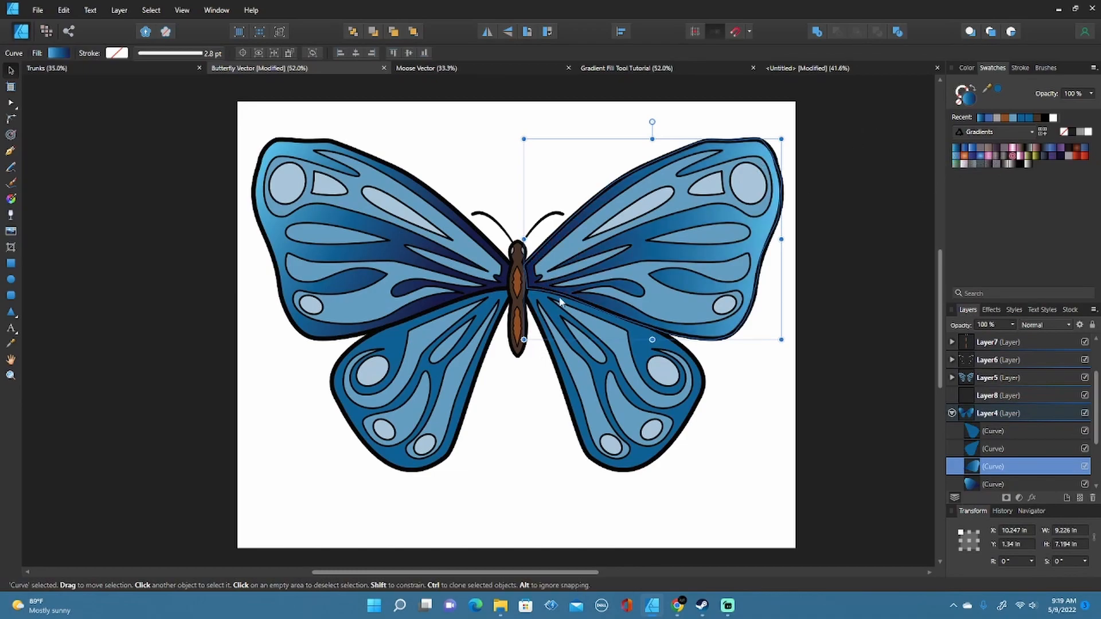
left_click(11, 199)
left_click_drag(524, 239, 546, 276)
left_click_drag(781, 239, 784, 167)
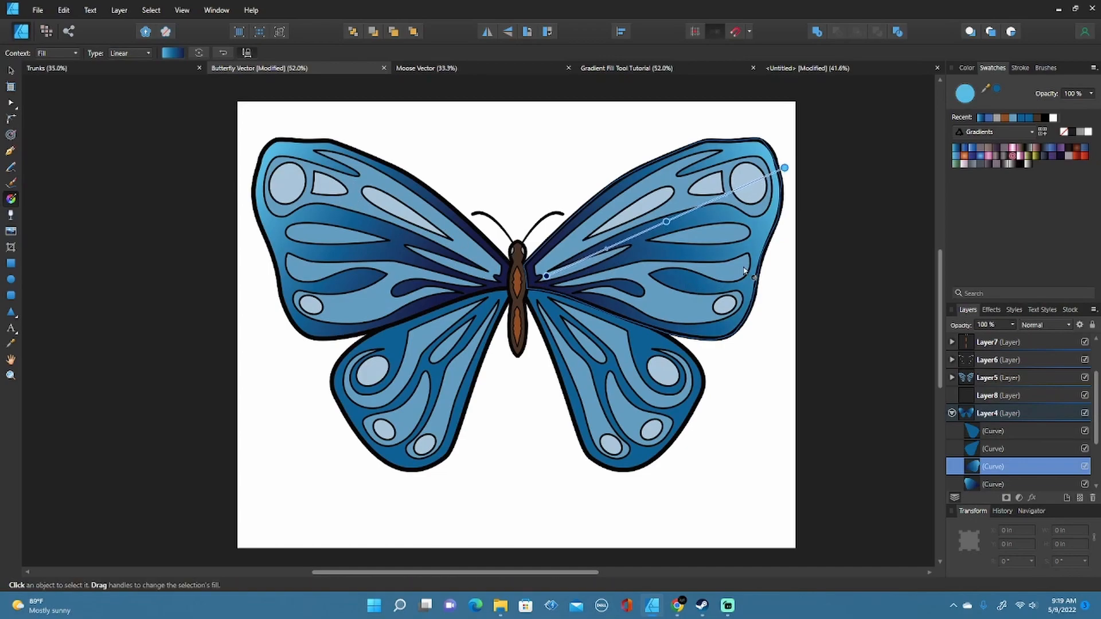
- Apply the saved blue gradient to the lower-left wing's base, angled from navy near the body to light blue beyond the outer lower edge
left_click(10, 70)
left_click(396, 453)
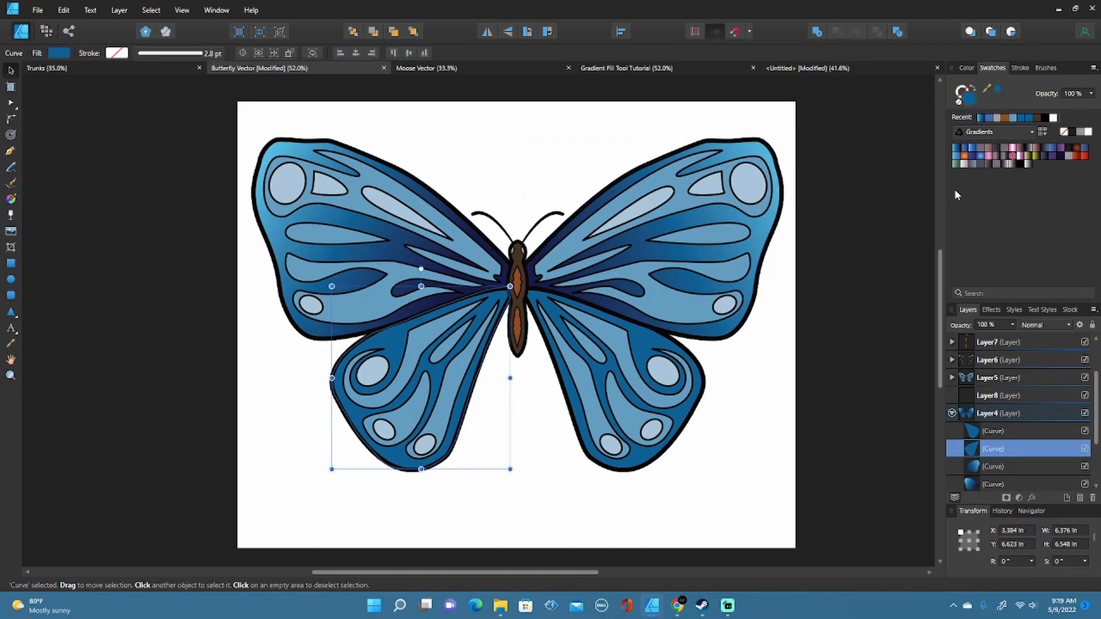
left_click(956, 150)
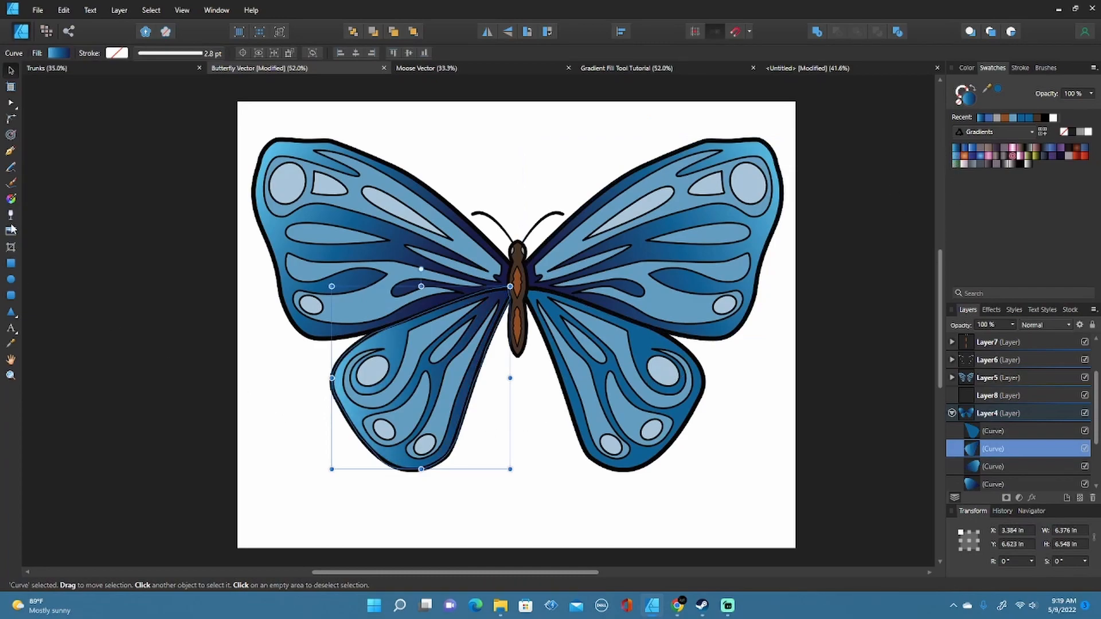
left_click(11, 199)
left_click_drag(509, 379, 486, 322)
left_click_drag(333, 377, 307, 490)
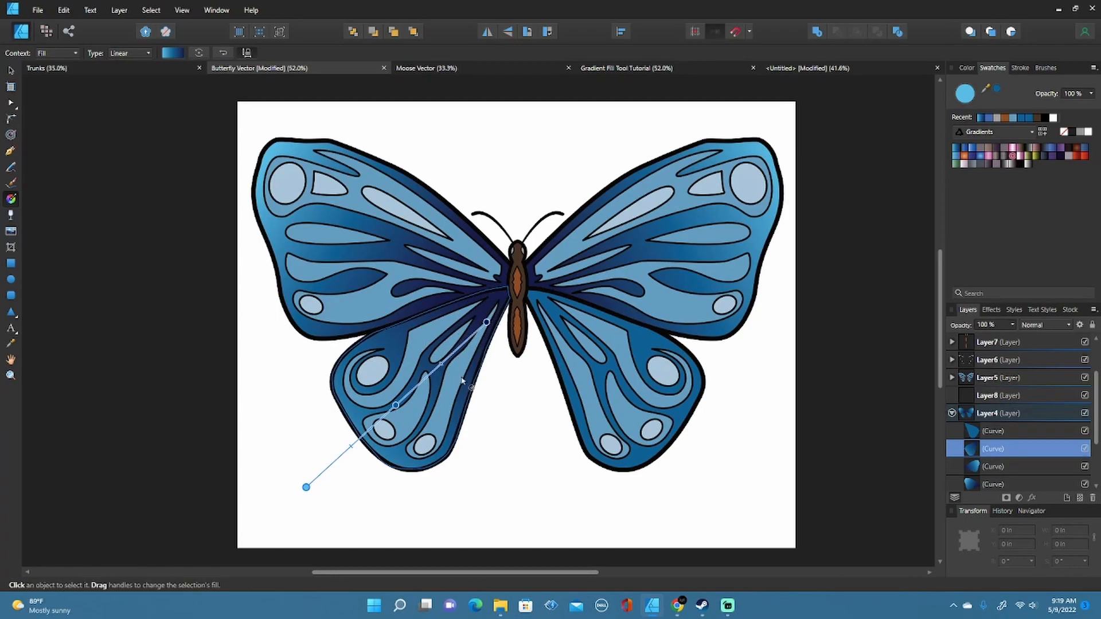
left_click(11, 71)
left_click(646, 463)
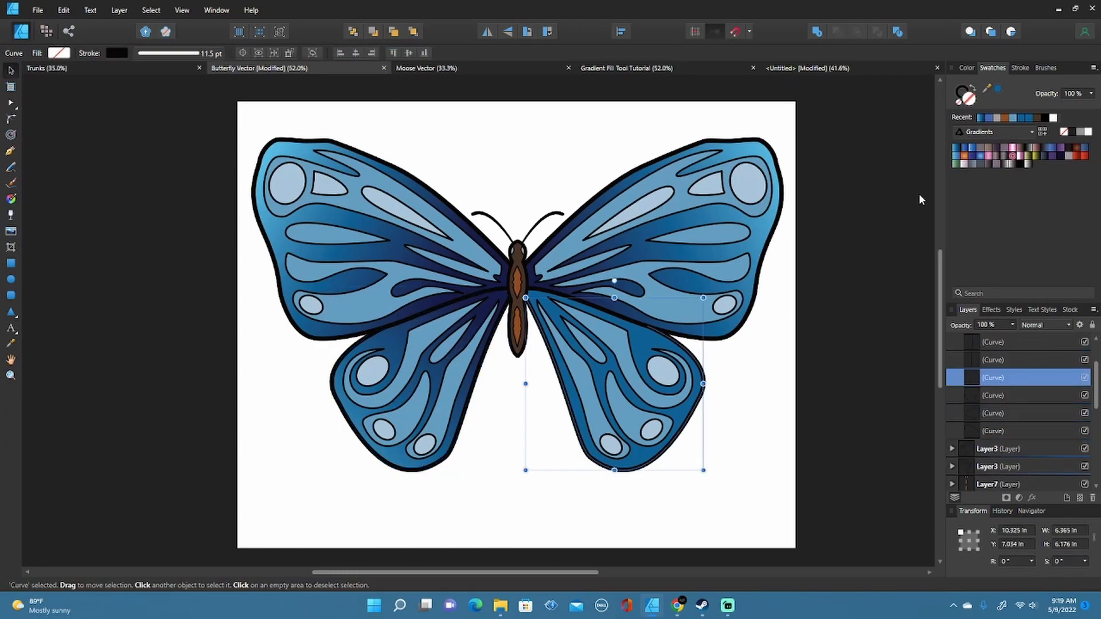
left_click(955, 149)
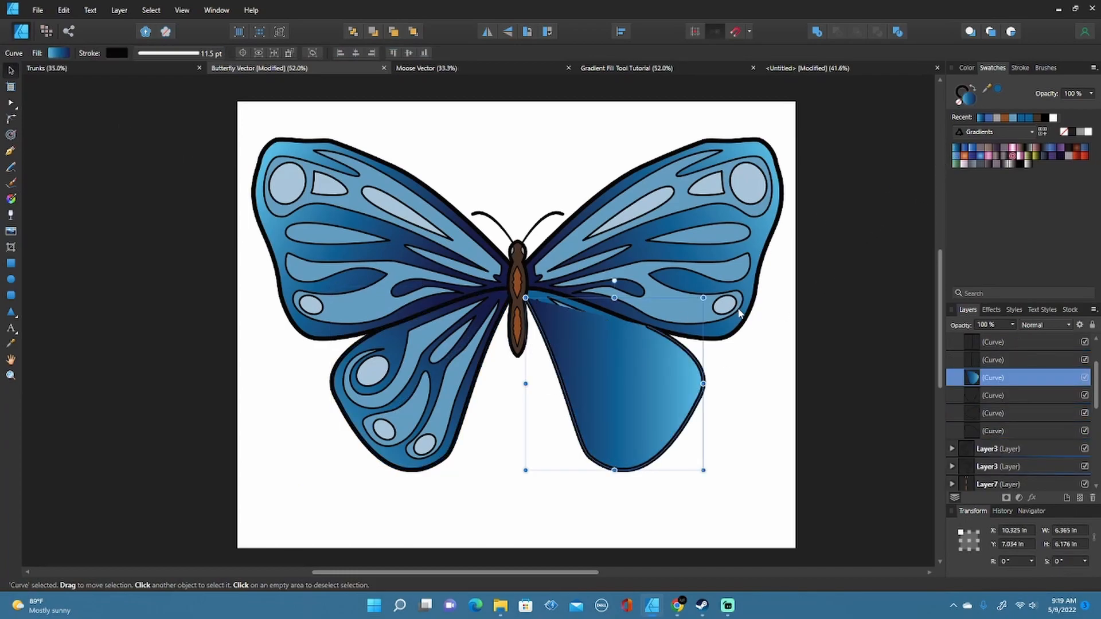
key("ctrl+z")
- Apply the saved blue gradient to the lower-right wing's base, angled from navy near the body to light blue outside, and deselect it
left_click(682, 415)
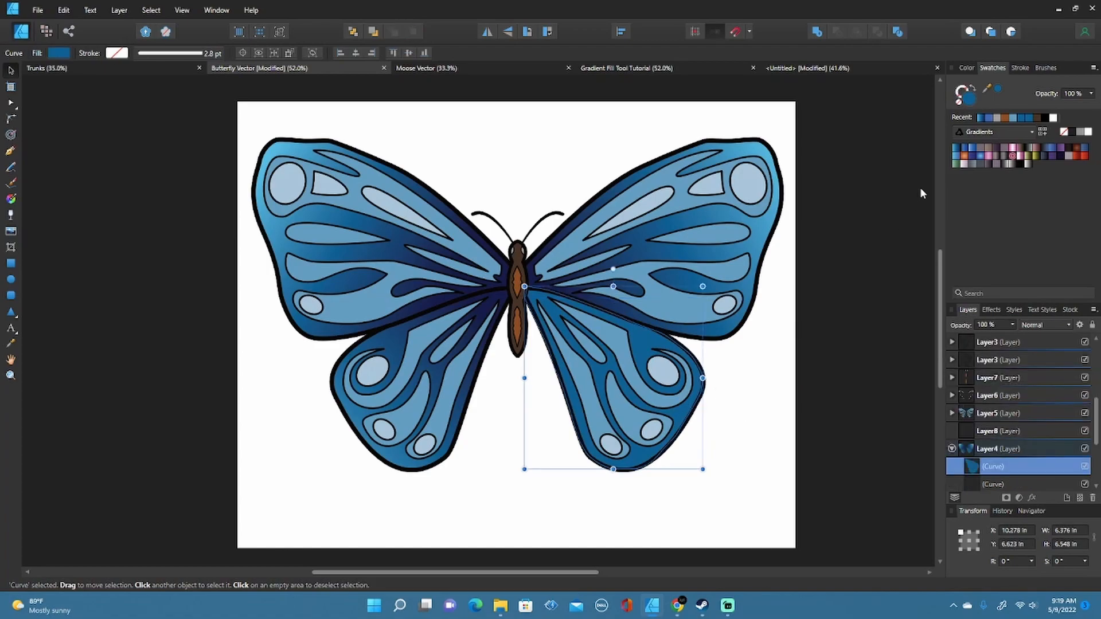
left_click(957, 149)
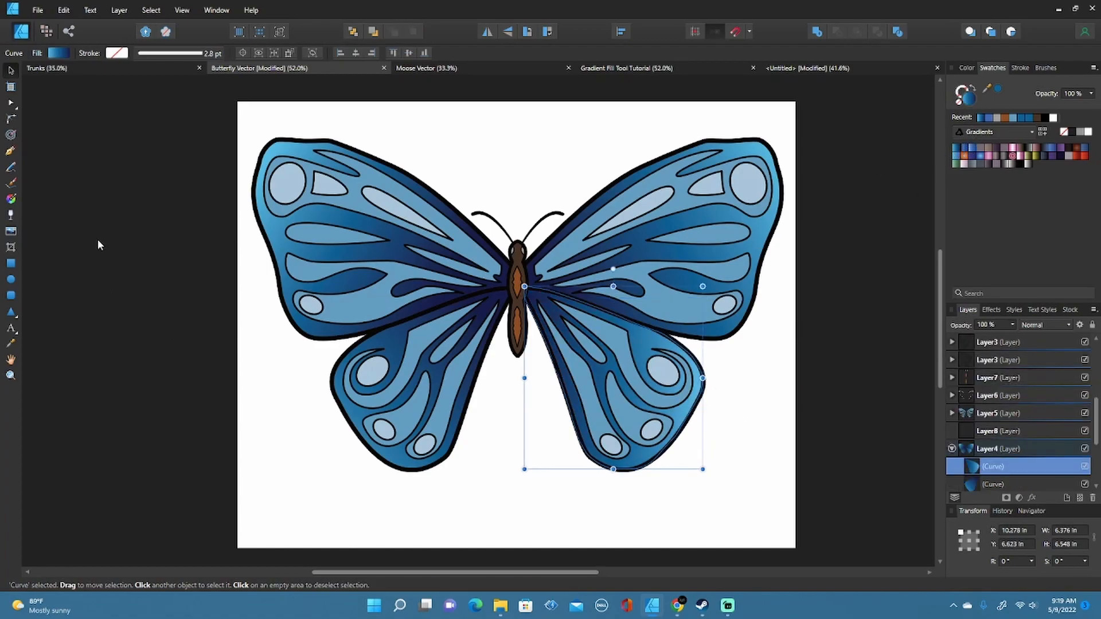
left_click(11, 198)
left_click_drag(555, 335, 713, 434)
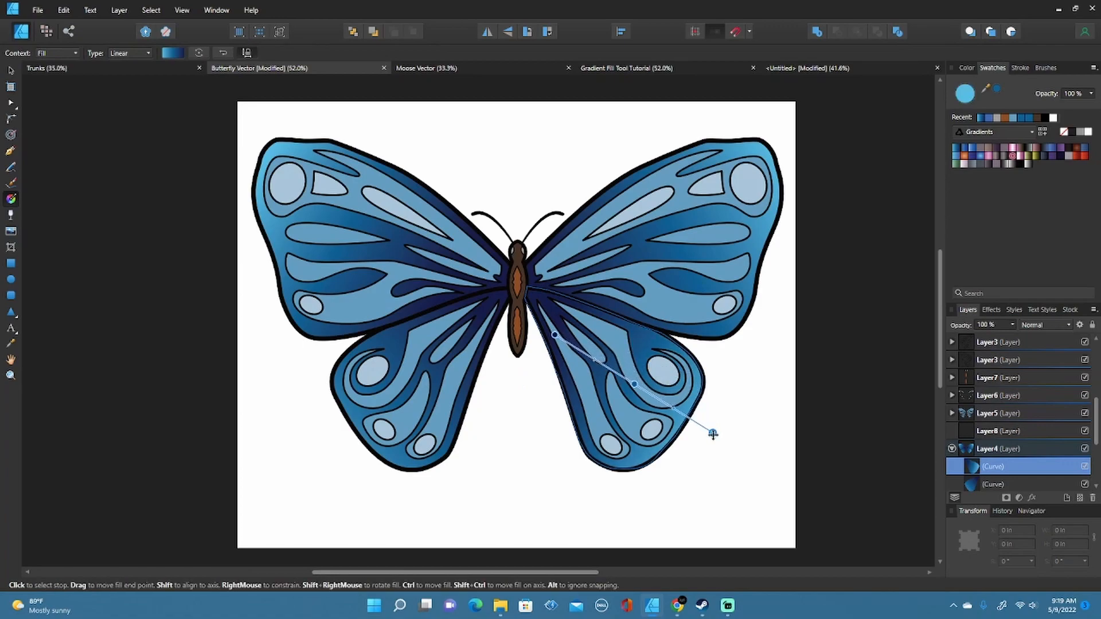
key("v")
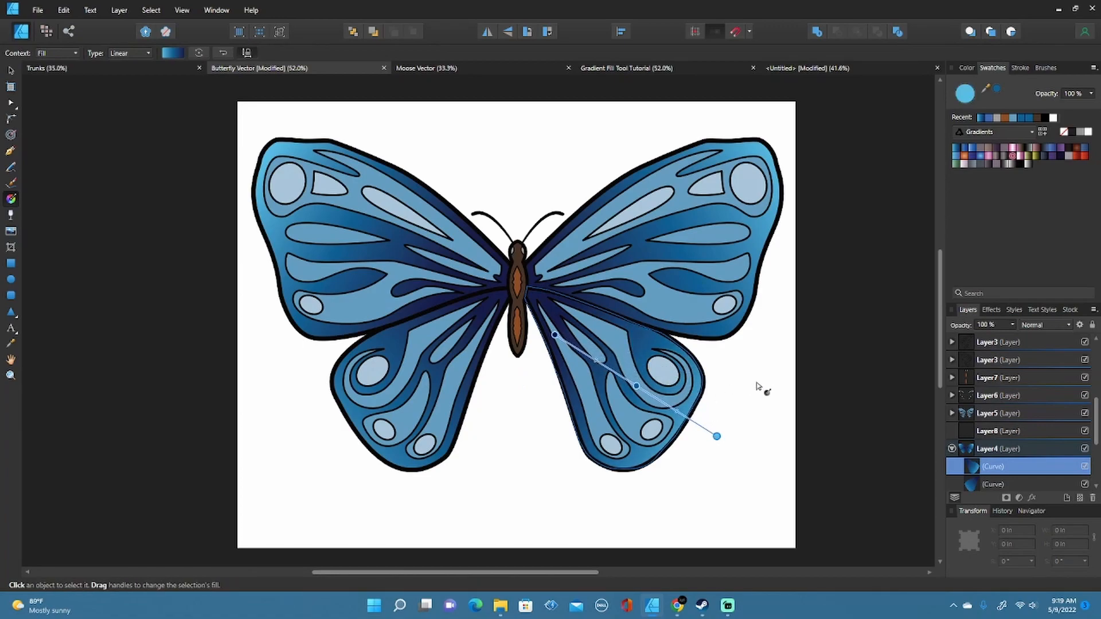
left_click(762, 388)
- Review the whole butterfly and collapse Layer4 in the layer list
scroll(601, 360, "down", 2)
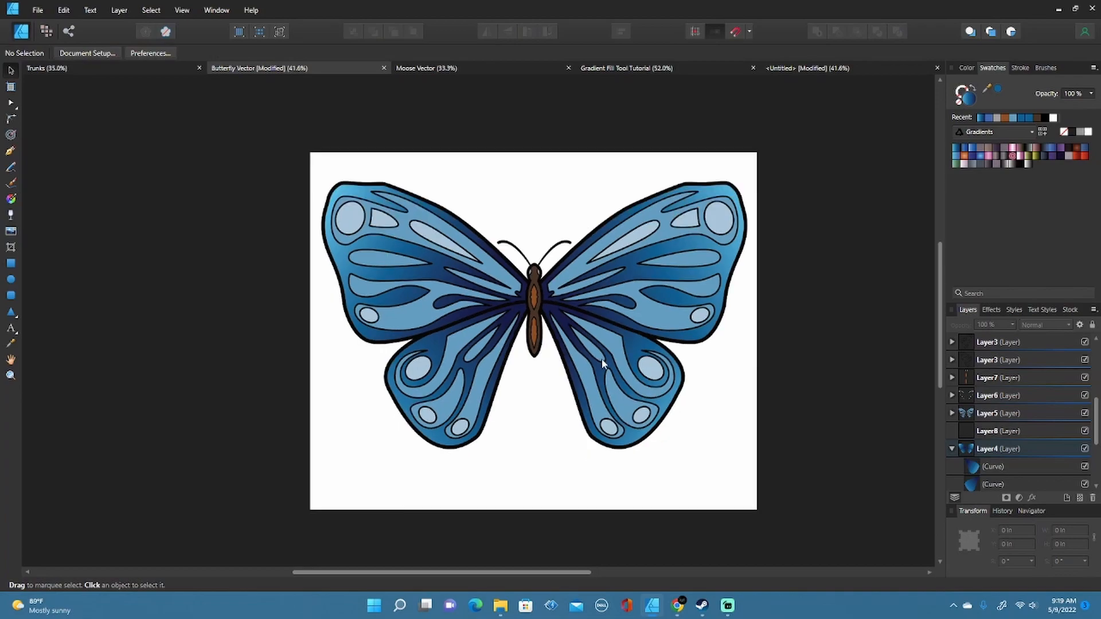
left_click_drag(654, 407, 630, 380)
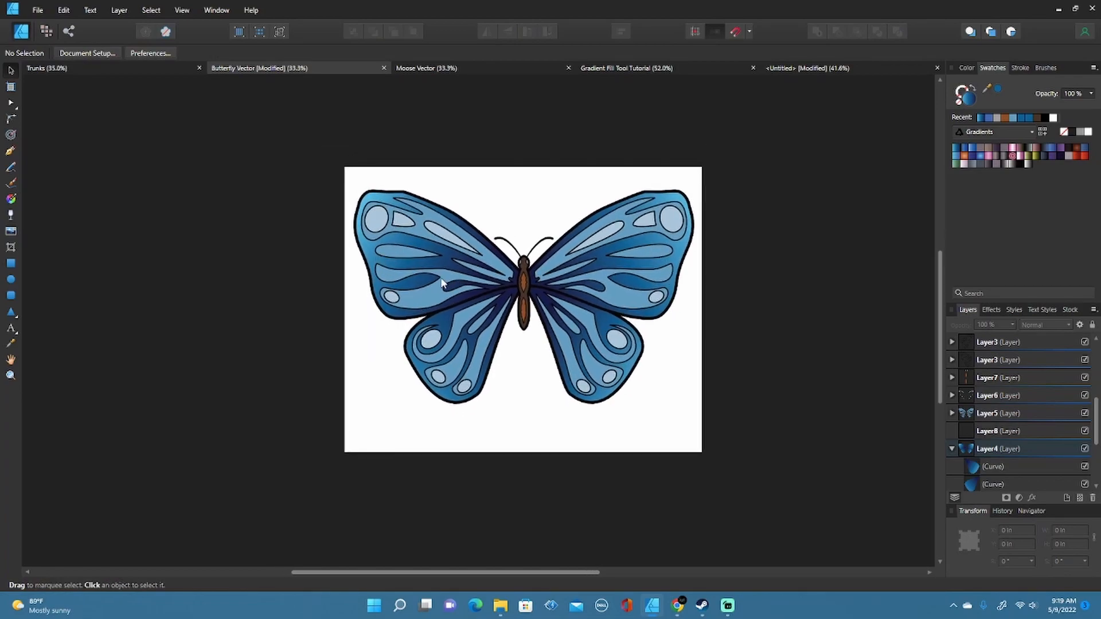
scroll(525, 313, "up", 2)
left_click_drag(511, 332, 519, 355)
left_click(951, 450)
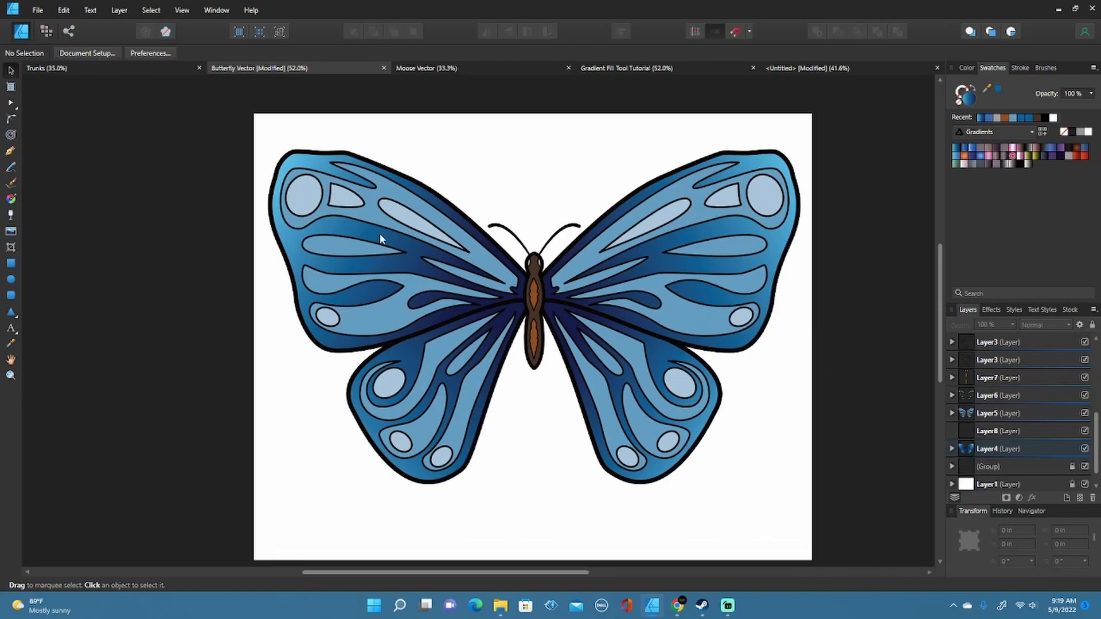
- Apply a linear gradient to the upper-left wing's three medium blue pieces, darker blue near the outer upper corner and lighter toward the body
left_click(484, 257)
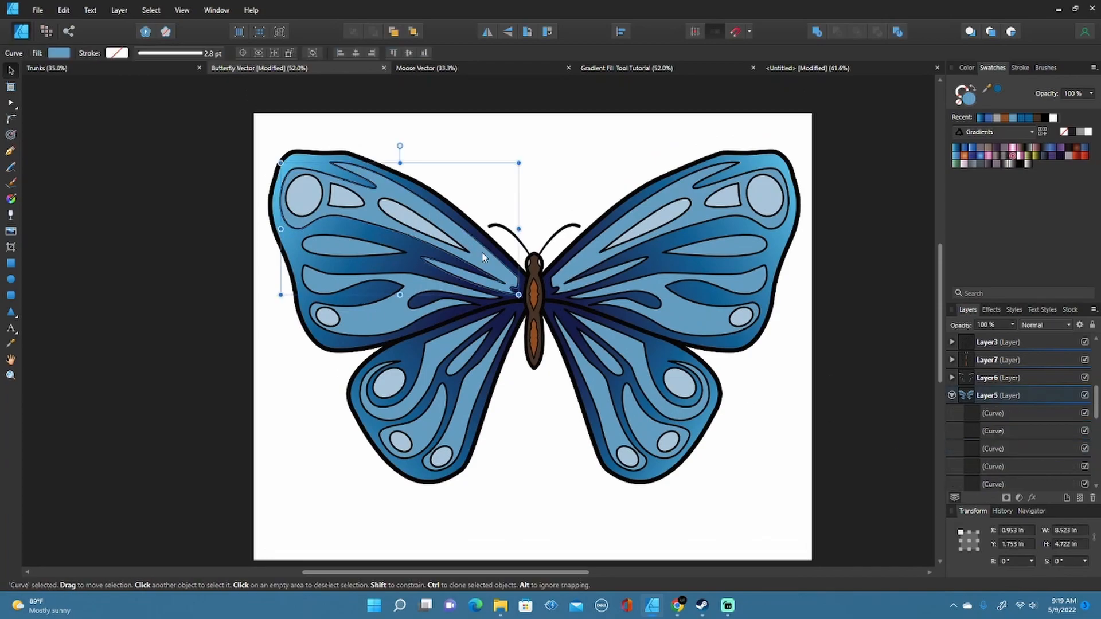
left_click(338, 253, "shift")
left_click(337, 292, "shift")
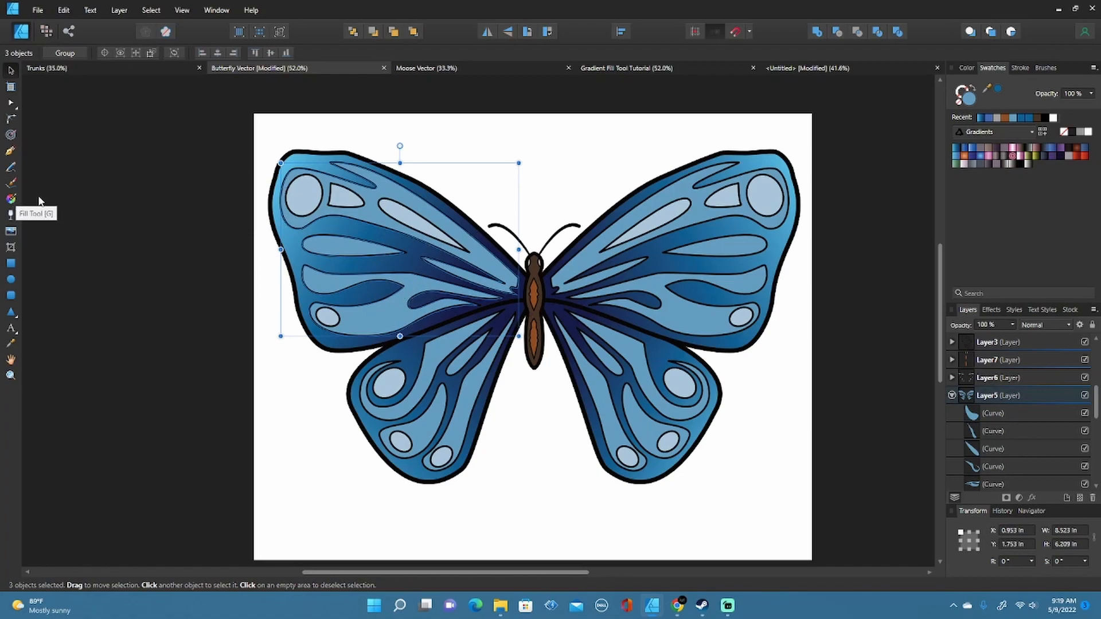
left_click(488, 262)
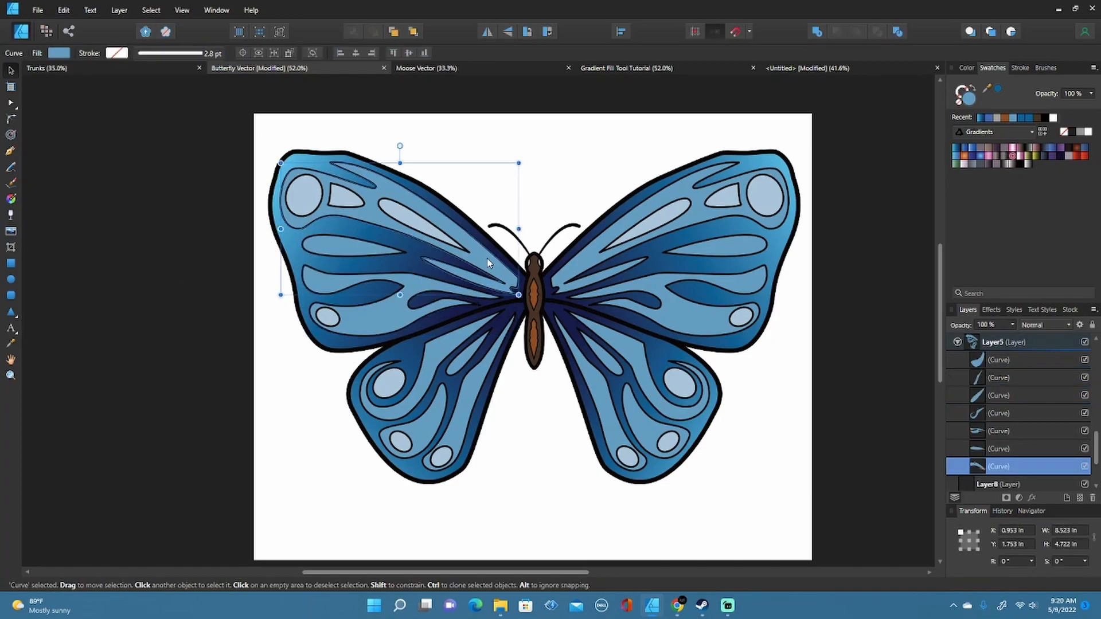
left_click(352, 257, "shift")
left_click(394, 322, "shift")
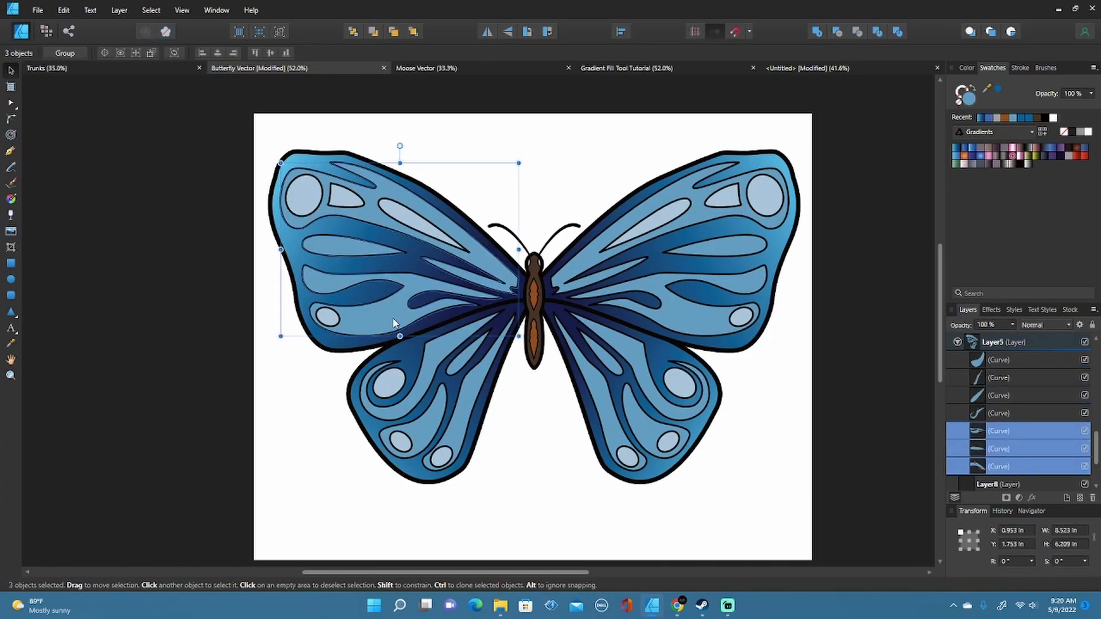
left_click(12, 200)
left_click_drag(284, 148, 513, 268)
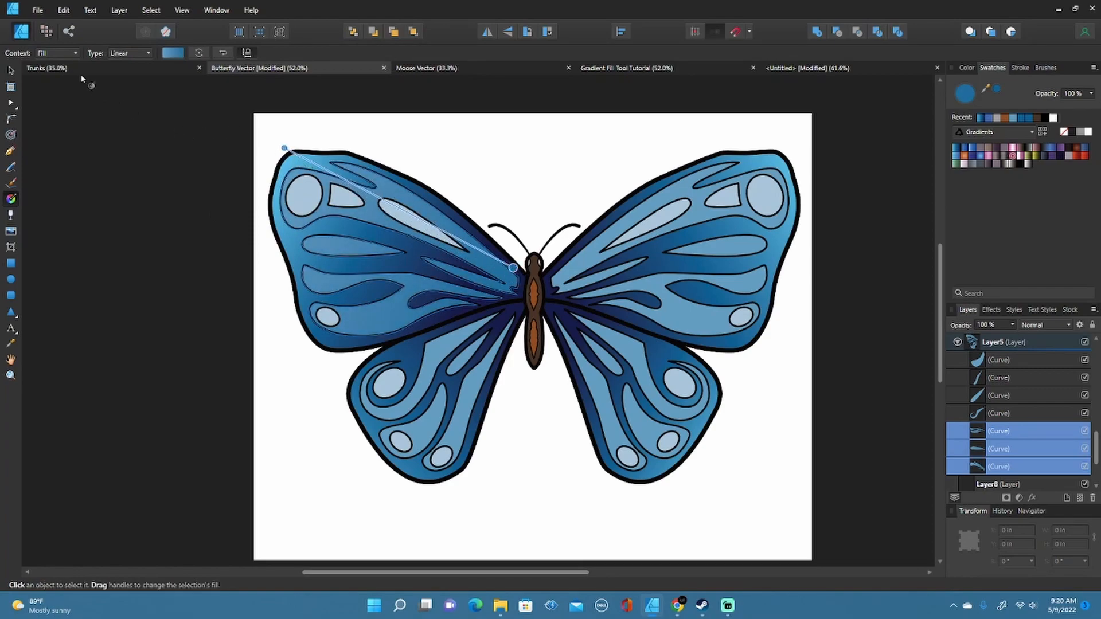
left_click_drag(284, 148, 324, 178)
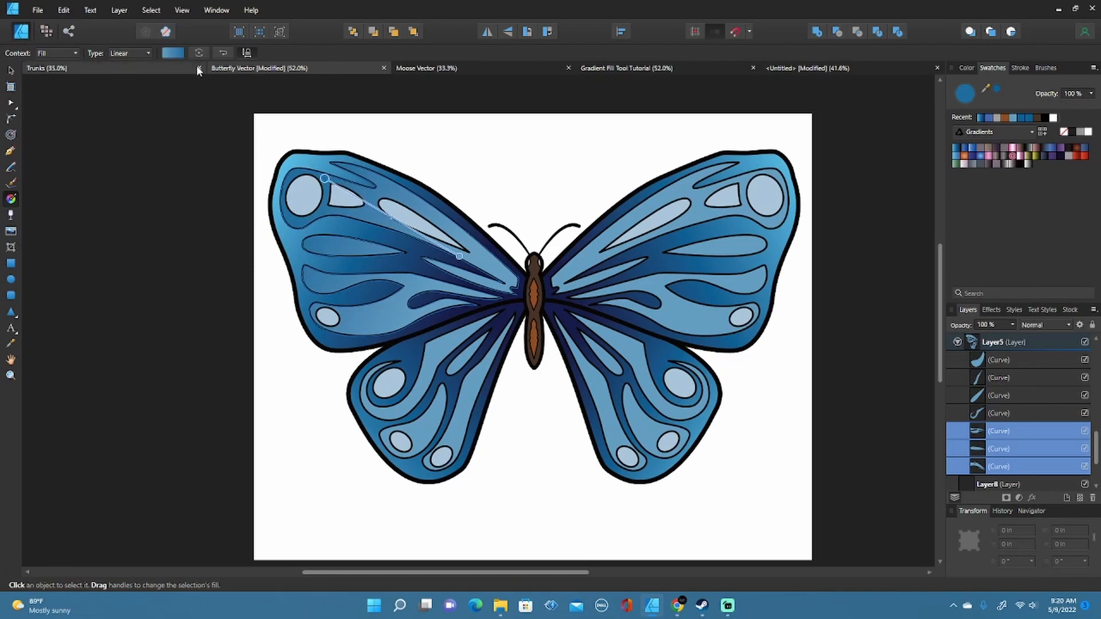
- Change the darker end stop of the three pieces' gradient to a deeper blue with hue 213
left_click(171, 53)
left_click(262, 103)
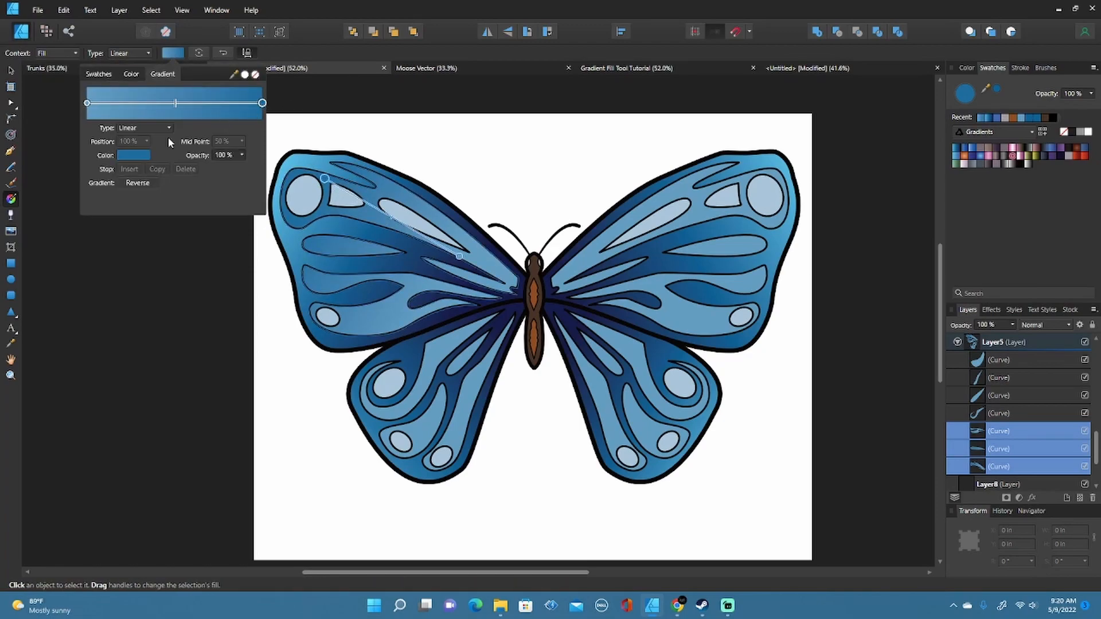
left_click(140, 153)
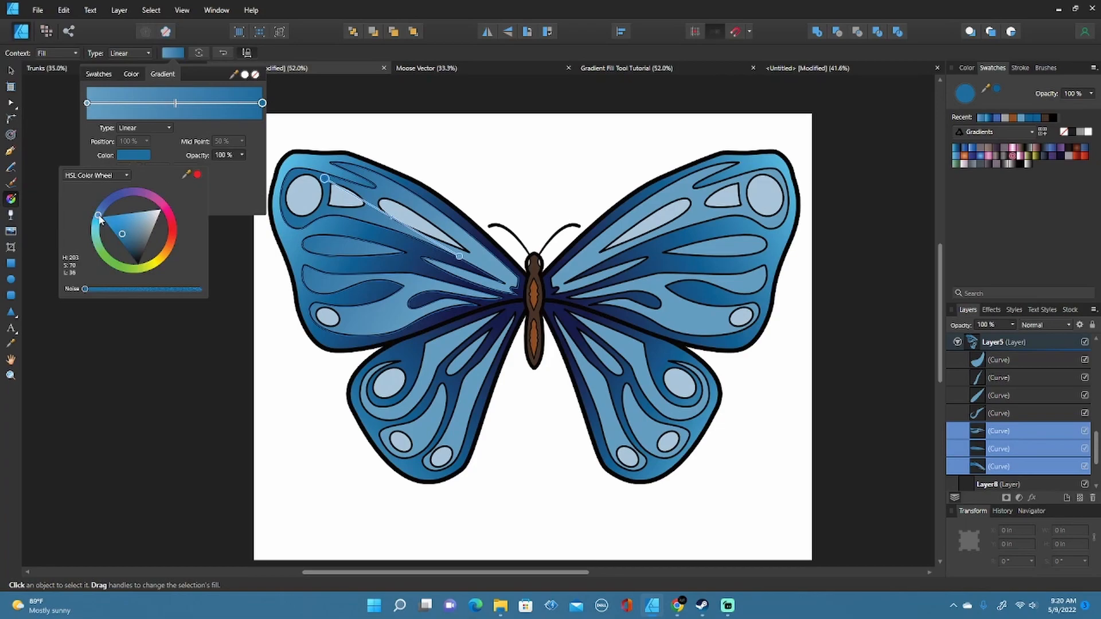
left_click_drag(99, 219, 102, 212)
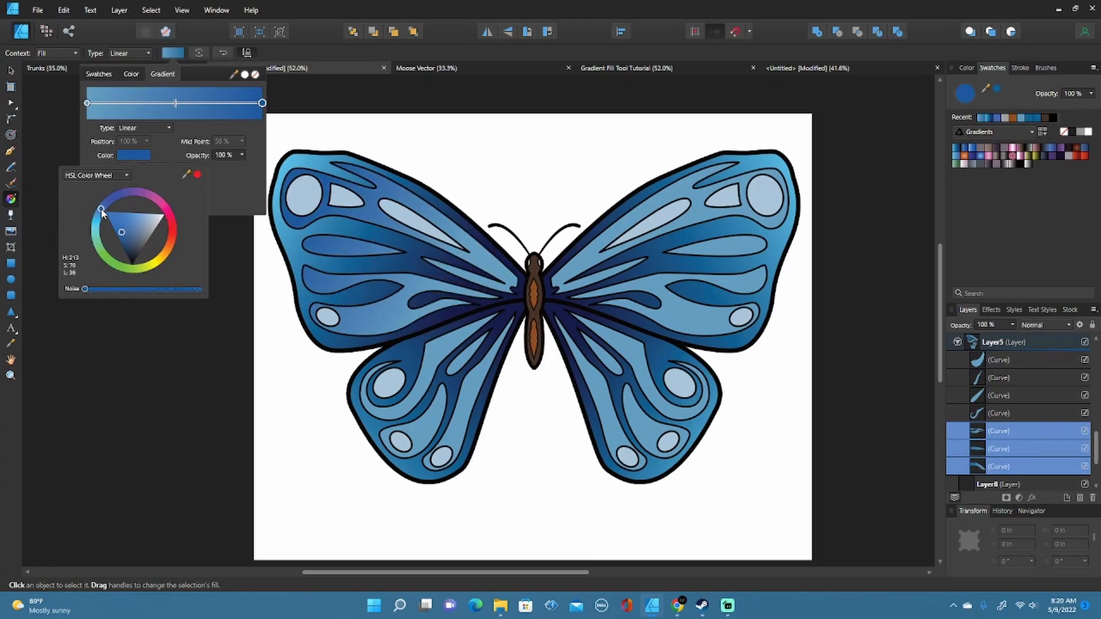
- Recolor the gradient's lighter start stop to a bright pale turquoise and deselect the upper-left wing pieces
left_click(87, 104)
left_click(87, 104)
left_click(134, 154)
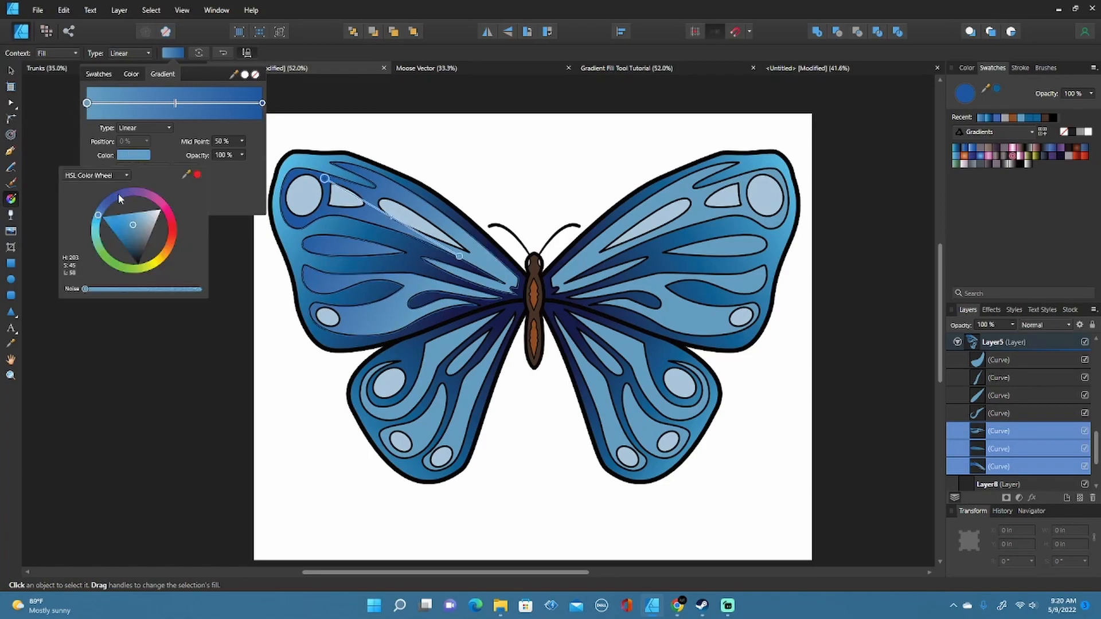
left_click_drag(138, 225, 97, 219)
left_click(224, 200)
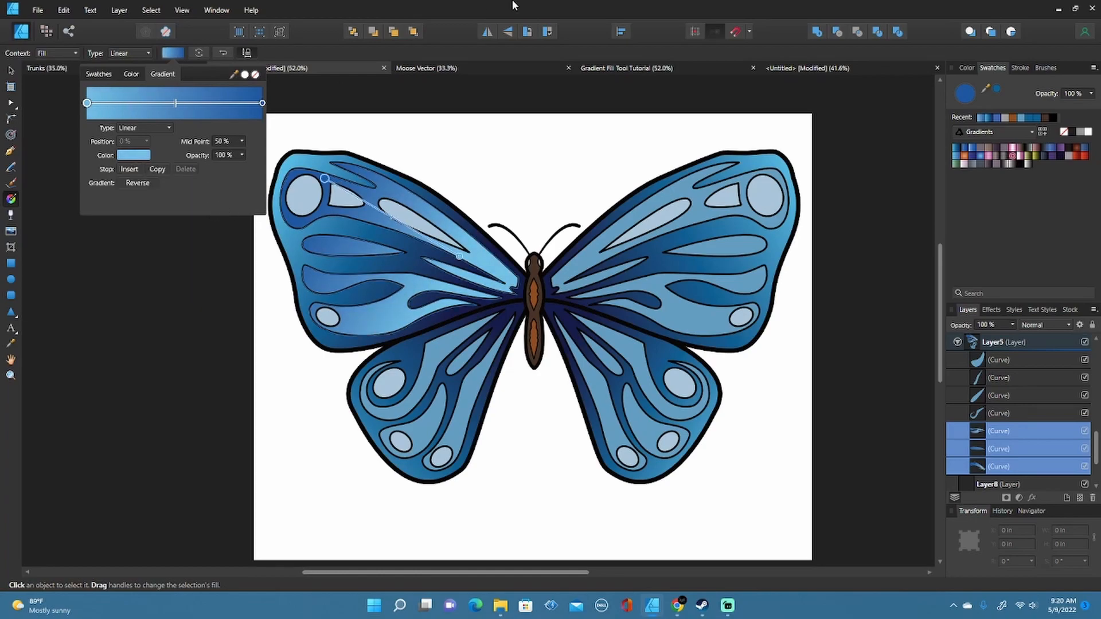
left_click(129, 157)
left_click_drag(101, 220, 96, 230)
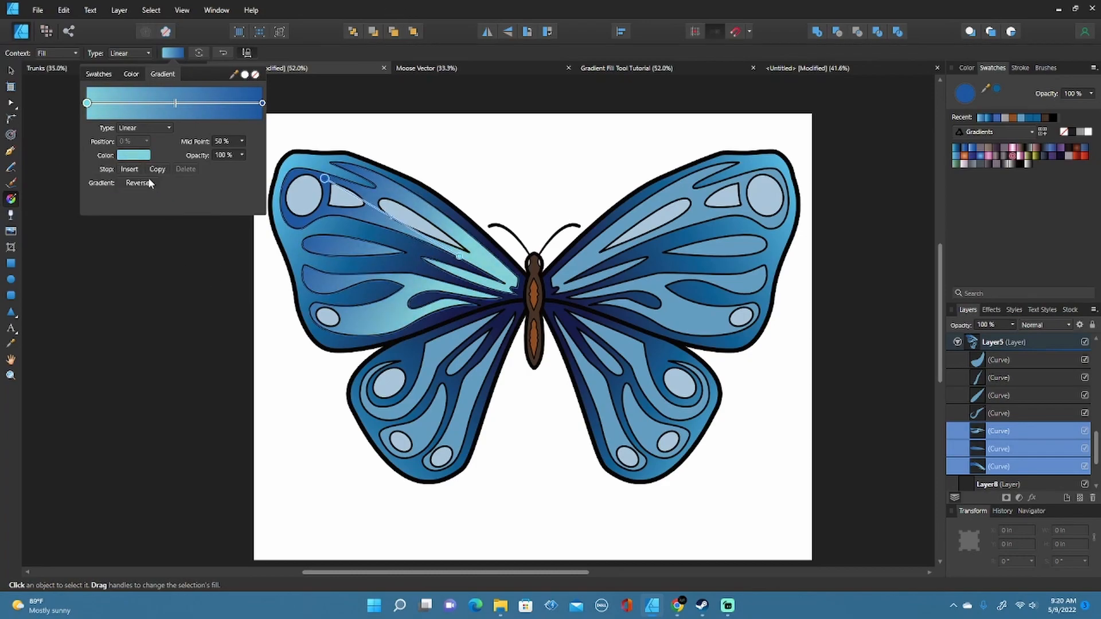
left_click(9, 71)
left_click(180, 287)
- Try flipping the gradient on the three upper-left wing pieces so deep blue sits near the body and turquoise toward the outer edge
scroll(489, 301, "down", 4)
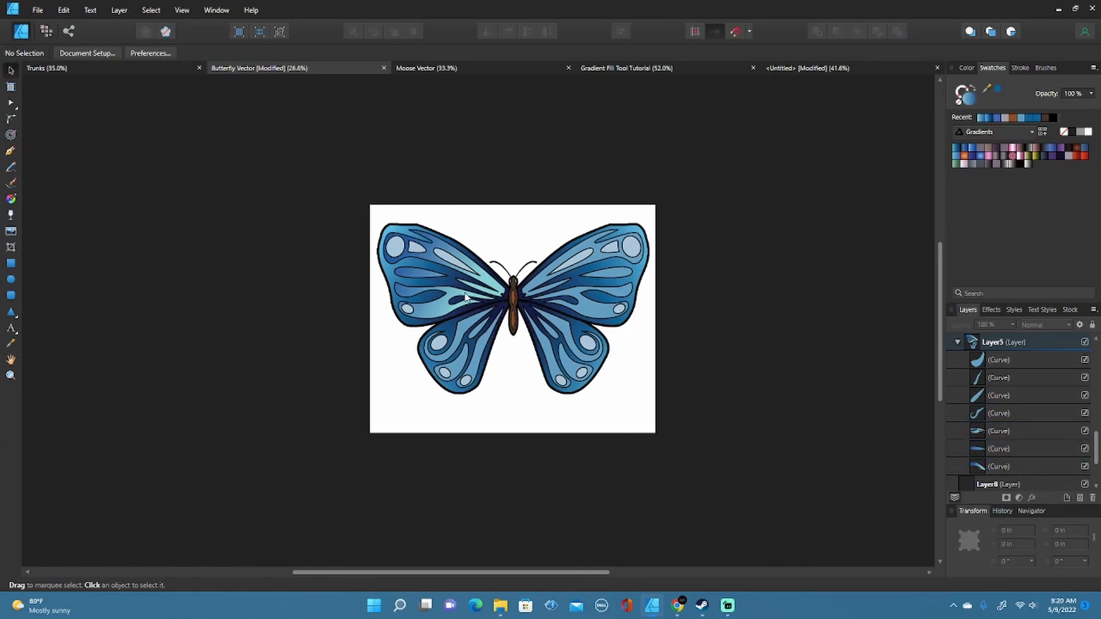
left_click_drag(521, 360, 516, 336)
scroll(441, 256, "up", 2)
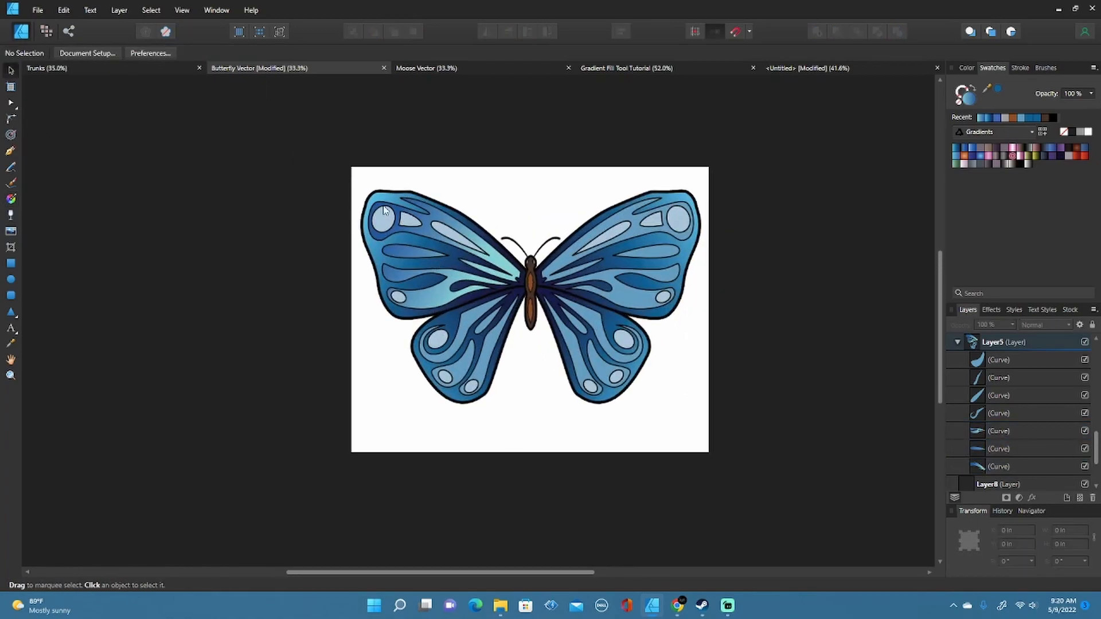
scroll(483, 247, "up", 2)
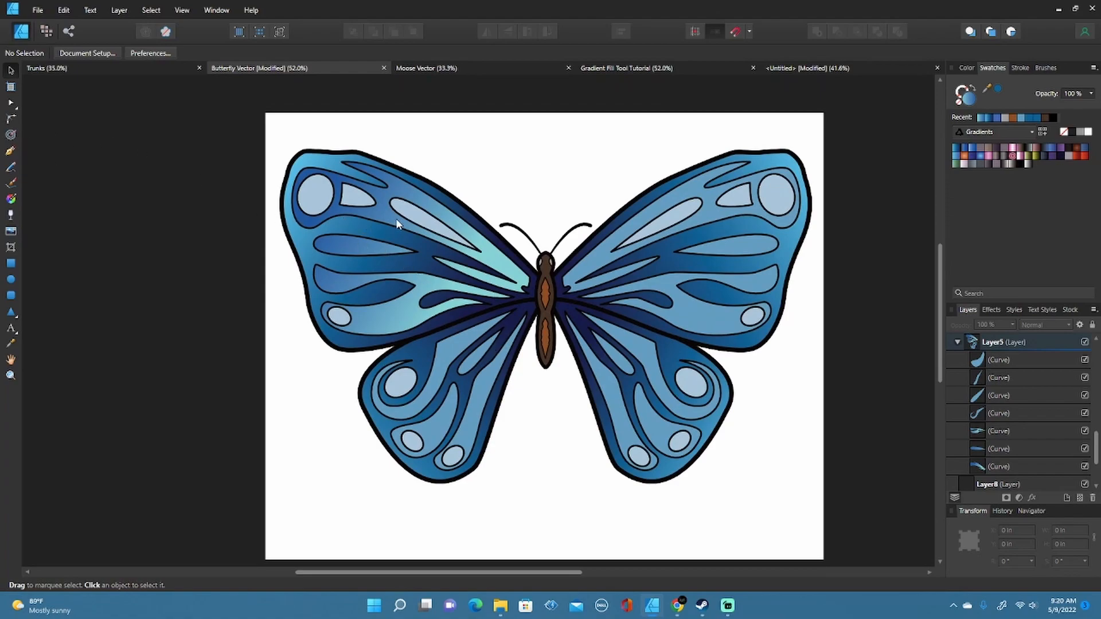
left_click(377, 234)
left_click(388, 290, "shift")
left_click(404, 314, "shift")
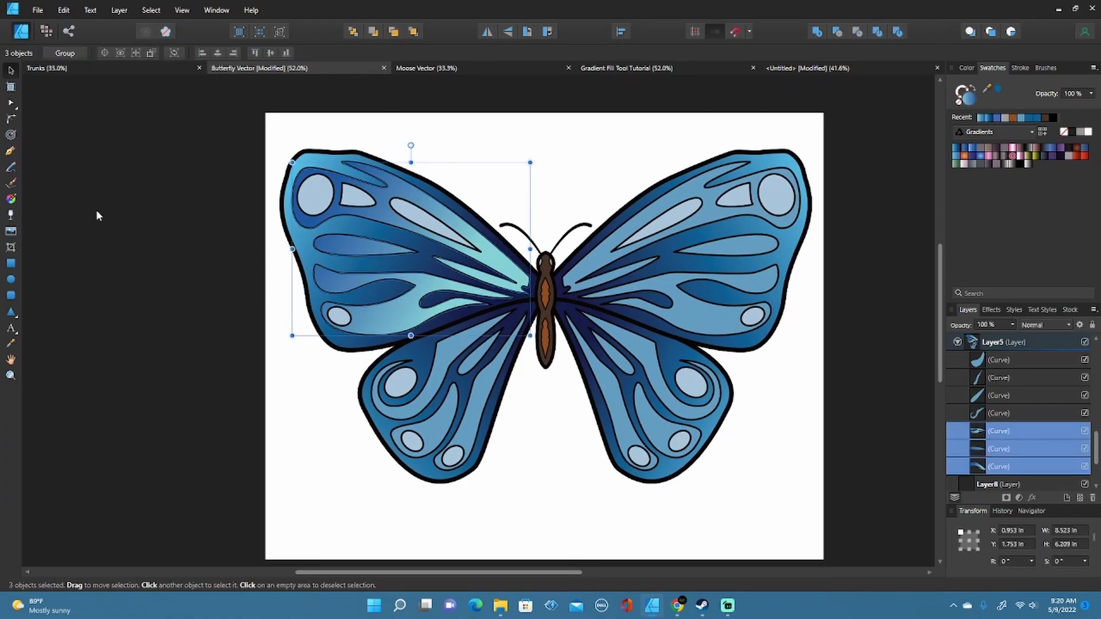
left_click(11, 200)
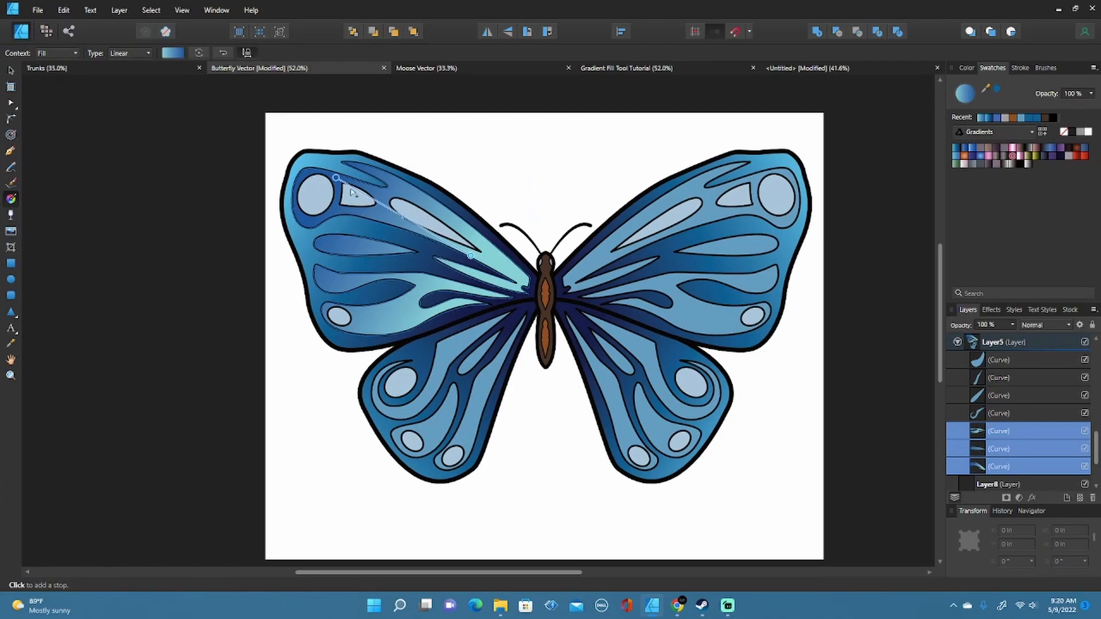
left_click_drag(337, 178, 531, 286)
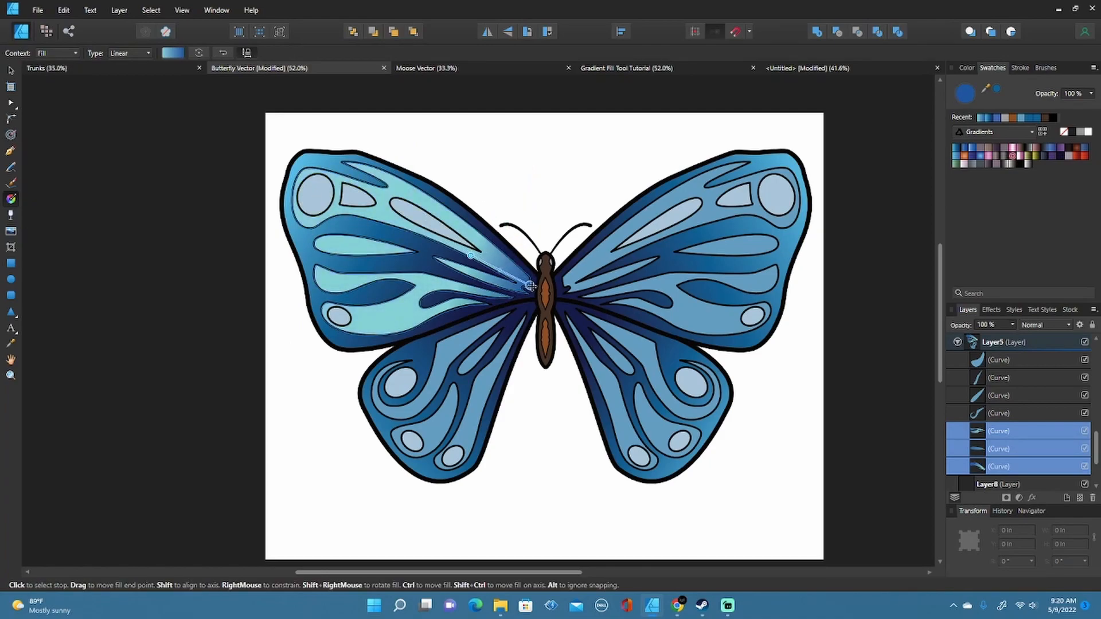
left_click_drag(470, 255, 356, 217)
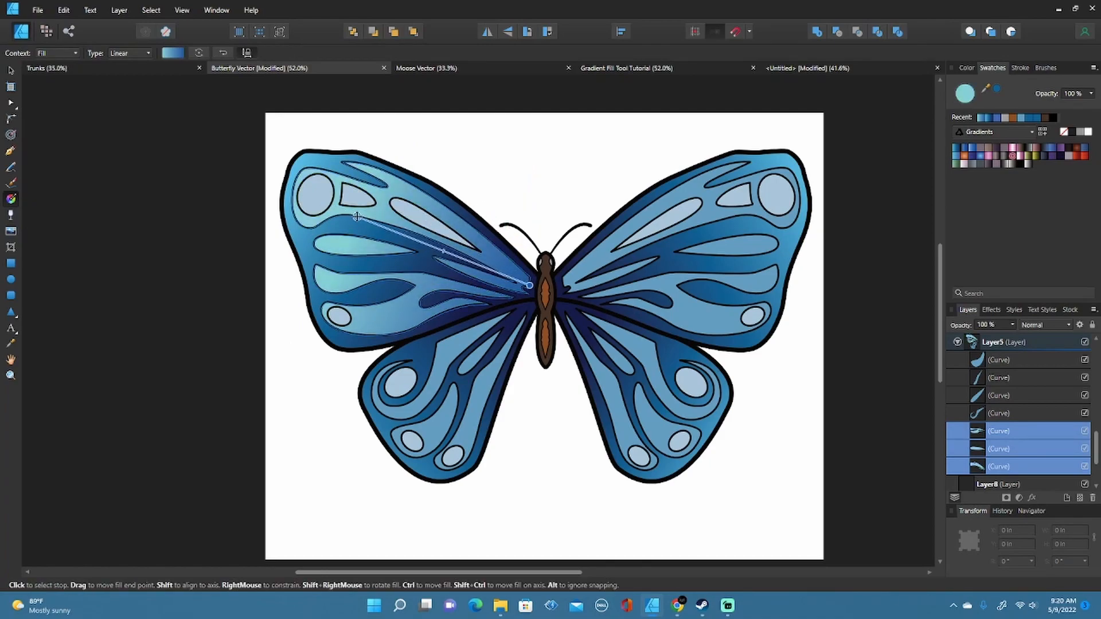
key("v")
left_click(214, 225)
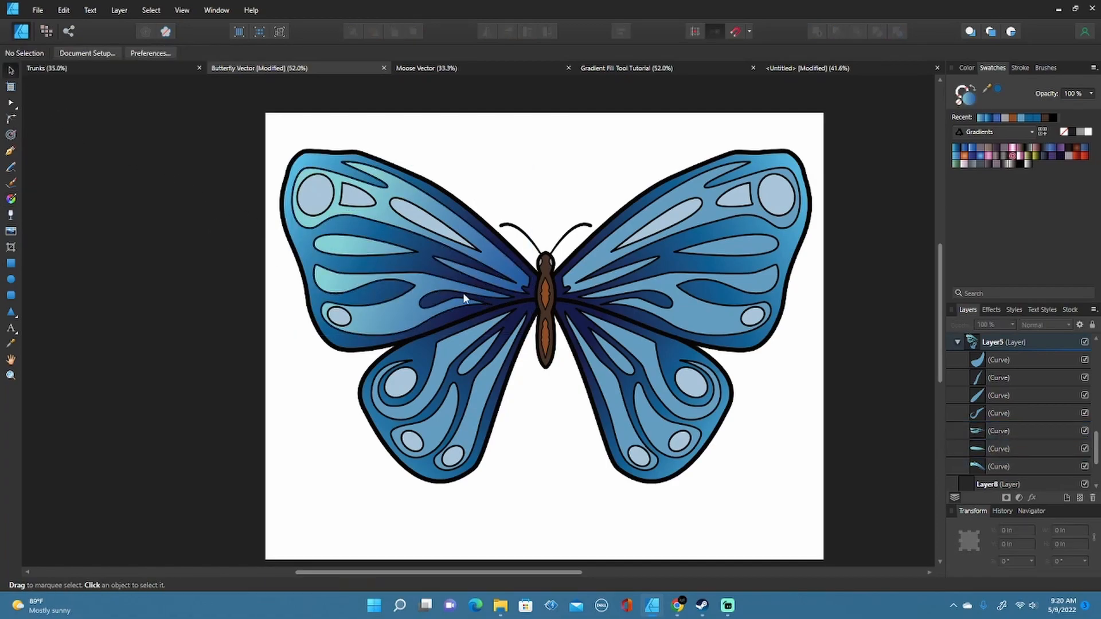
- Undo the flipped gradient direction on the upper-left wing pieces and deselect them
scroll(462, 292, "down", 3)
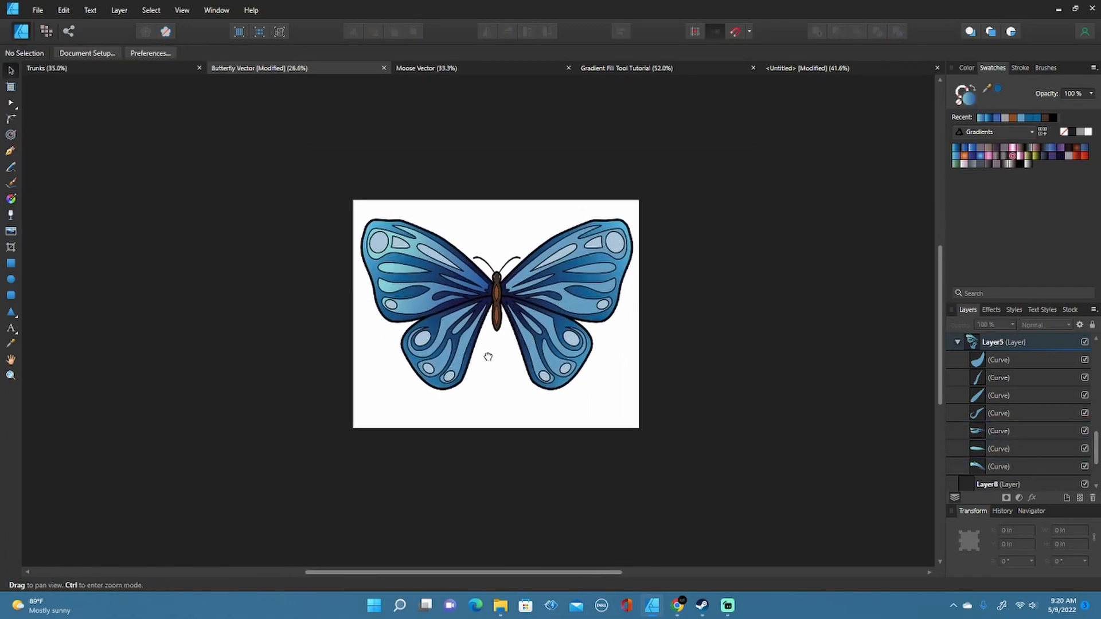
scroll(488, 310, "up", 2)
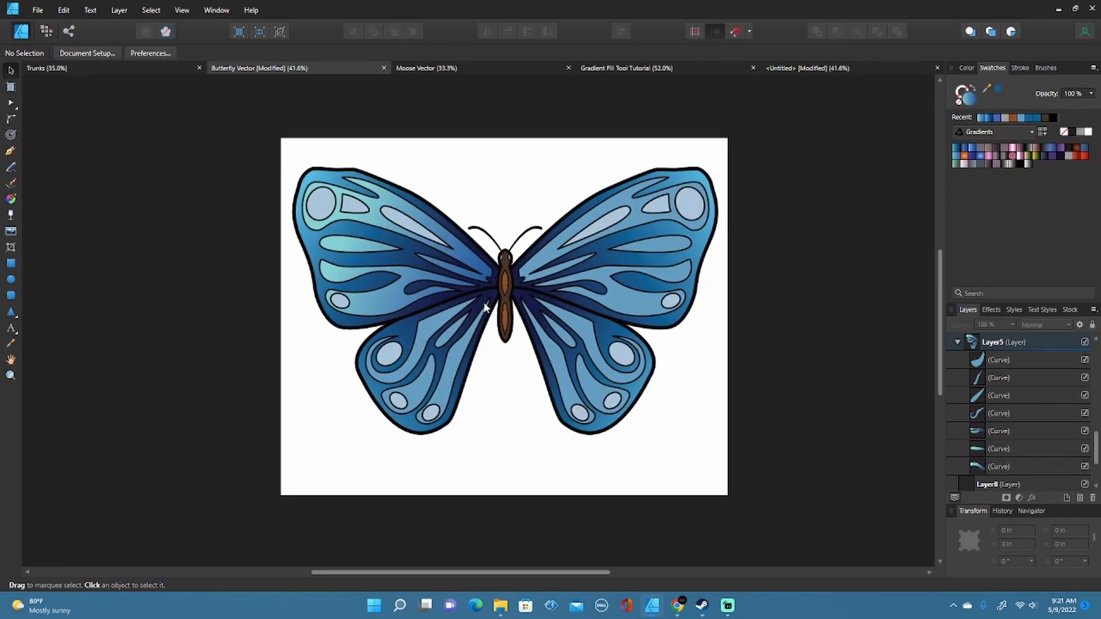
left_click(485, 308)
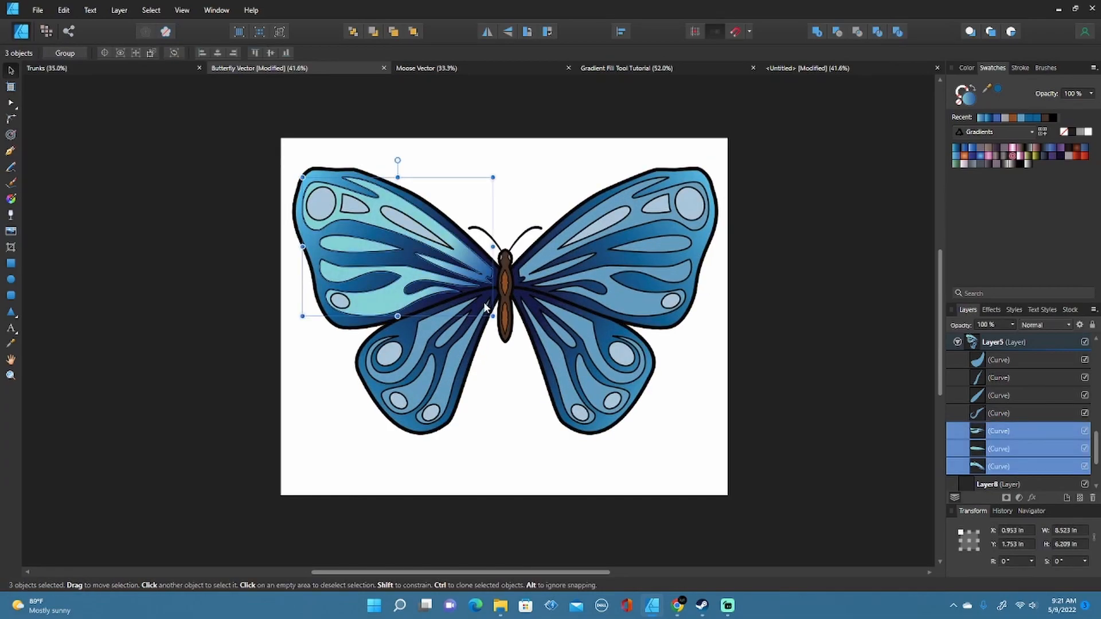
left_click(199, 260)
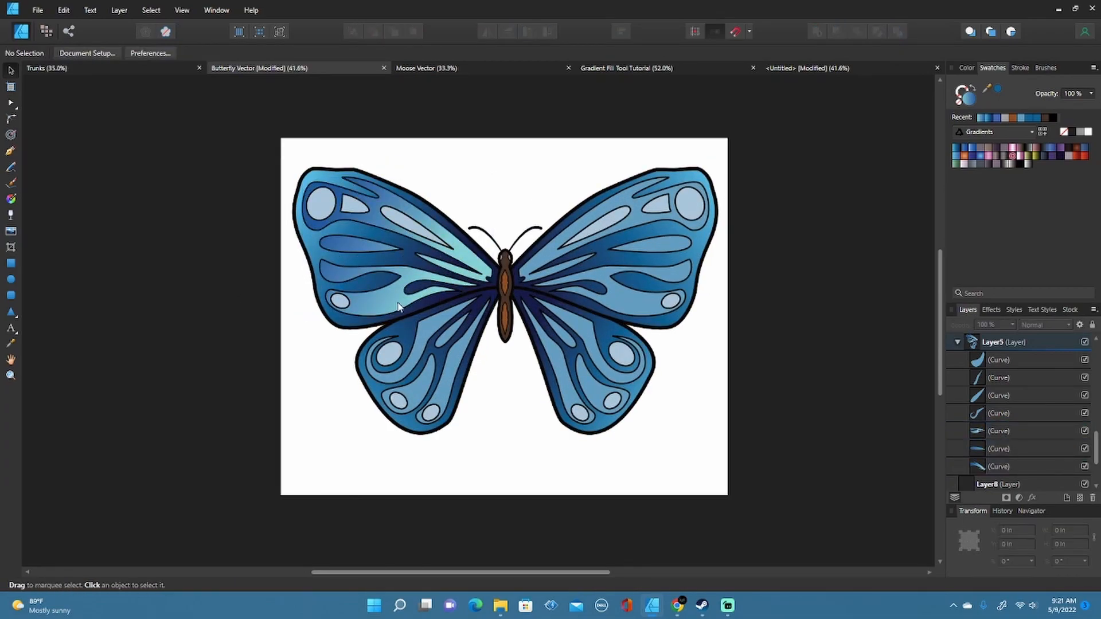
- Apply one linear gradient to the upper-left wing's four pale blue spots, running from the upper wing edge diagonally down toward the body
scroll(400, 310, "up", 3)
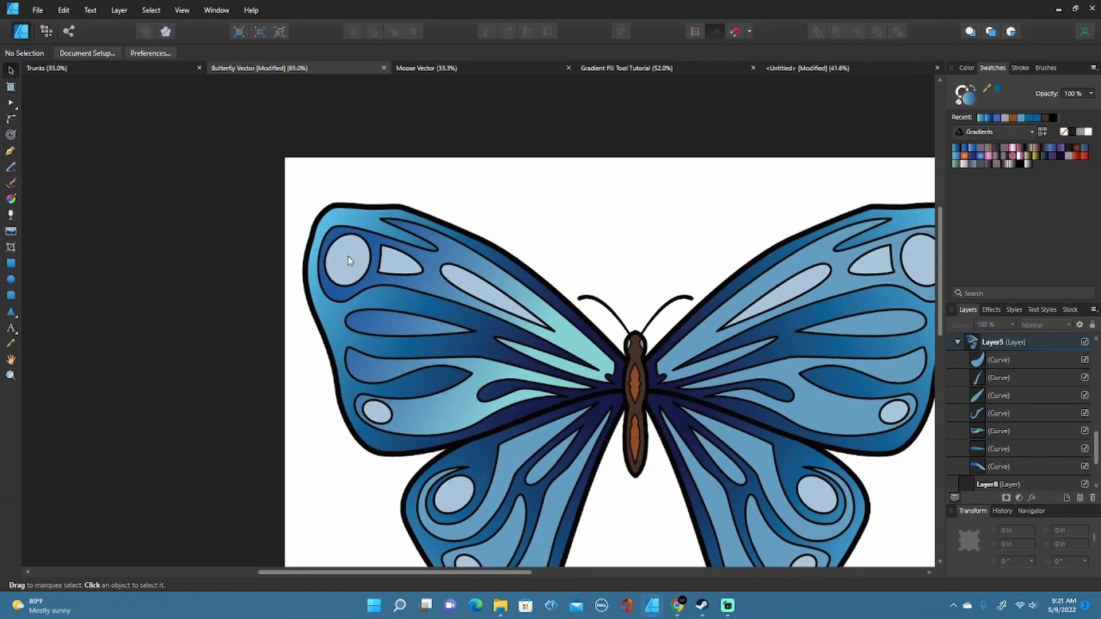
left_click(347, 261)
left_click(393, 264, "shift")
left_click(475, 288, "shift")
left_click(378, 413, "shift")
key("space")
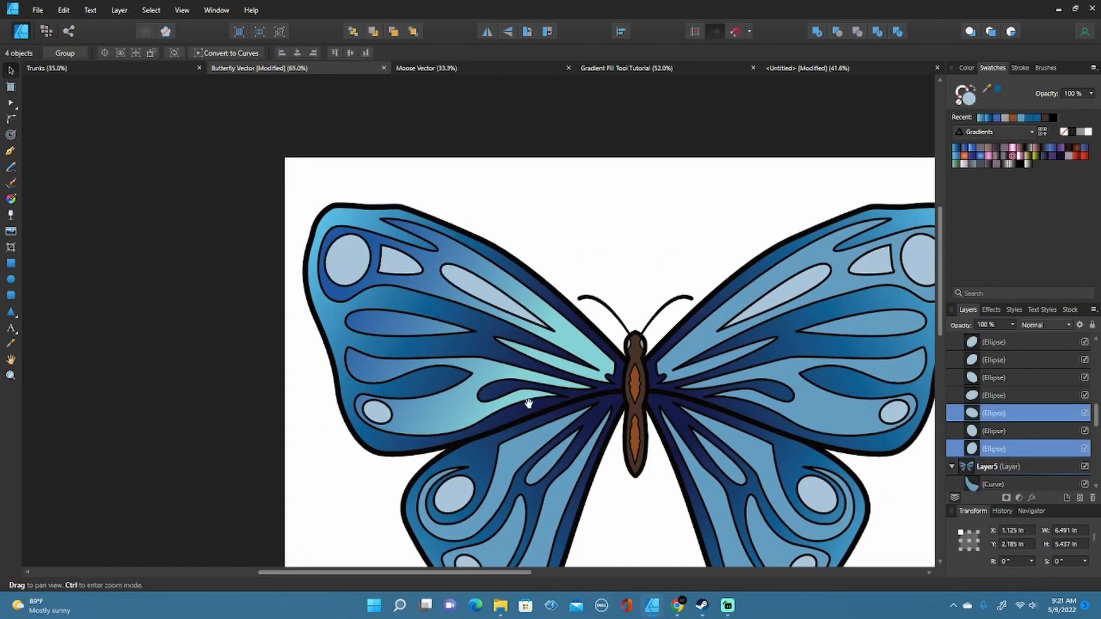
left_click_drag(528, 404, 490, 331)
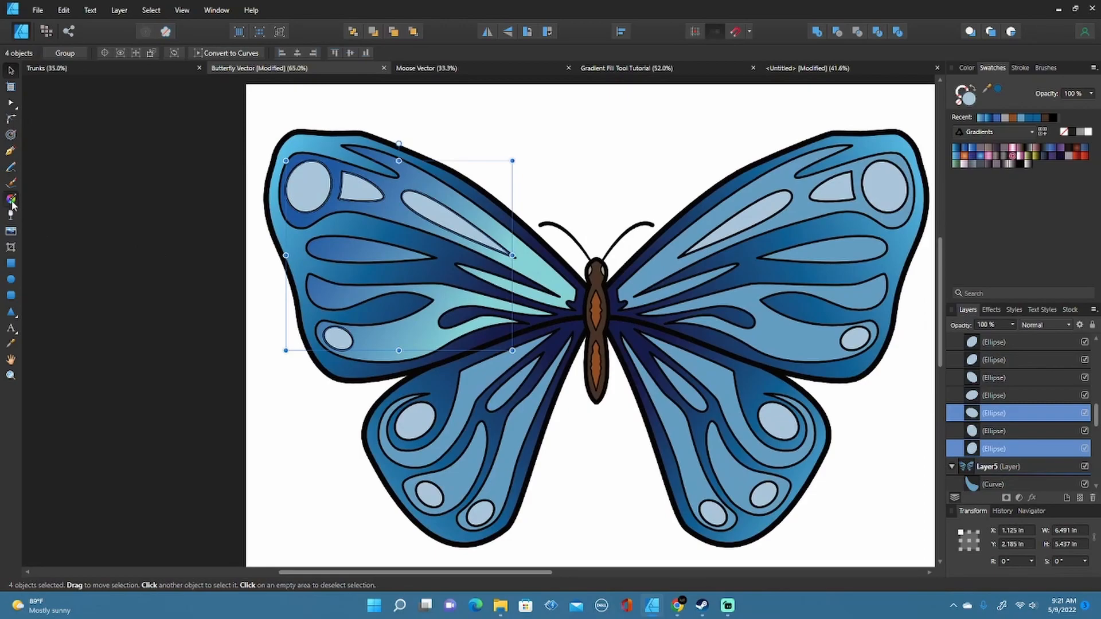
left_click(11, 199)
left_click_drag(360, 133, 450, 306)
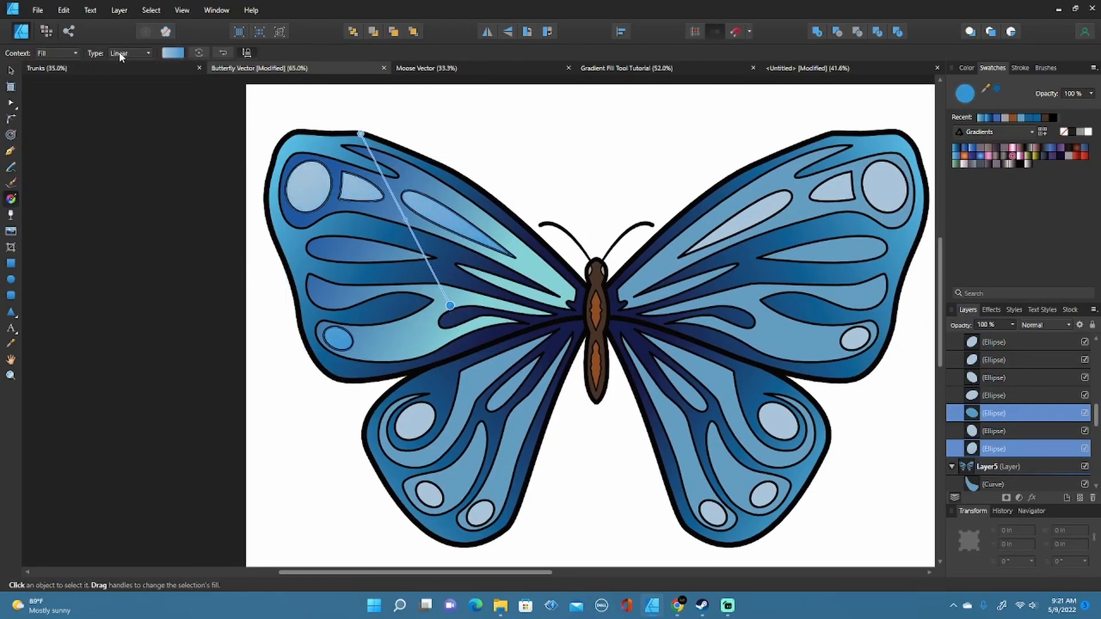
- Recolor the pale spots' gradient with a turquoise end stop of hue 184 and a lighter pale blue start stop
left_click(173, 53)
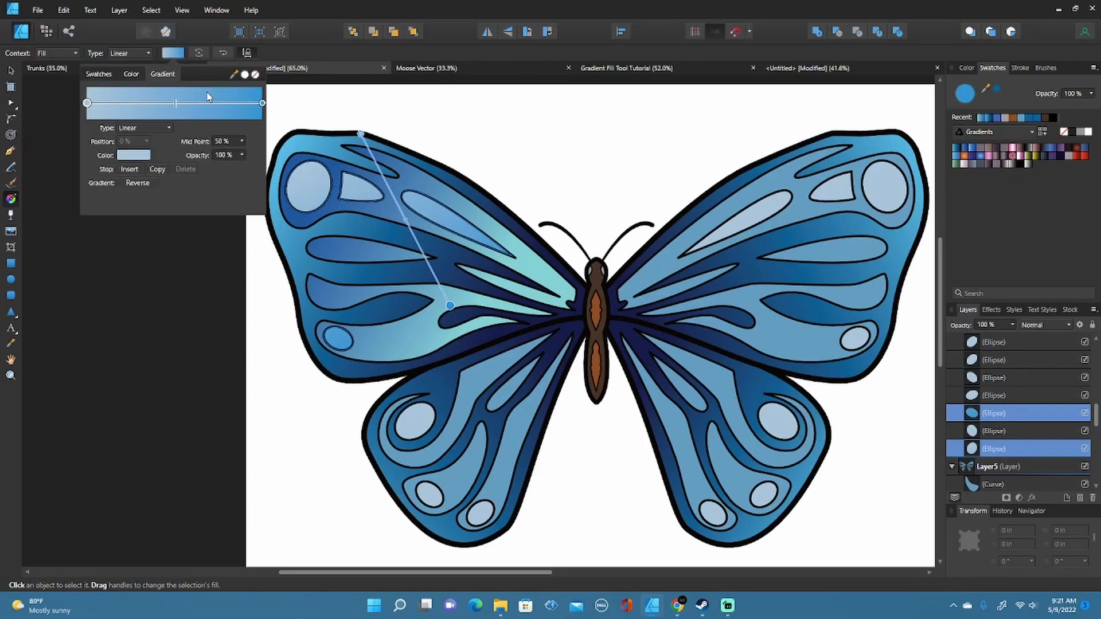
left_click(262, 103)
left_click(129, 154)
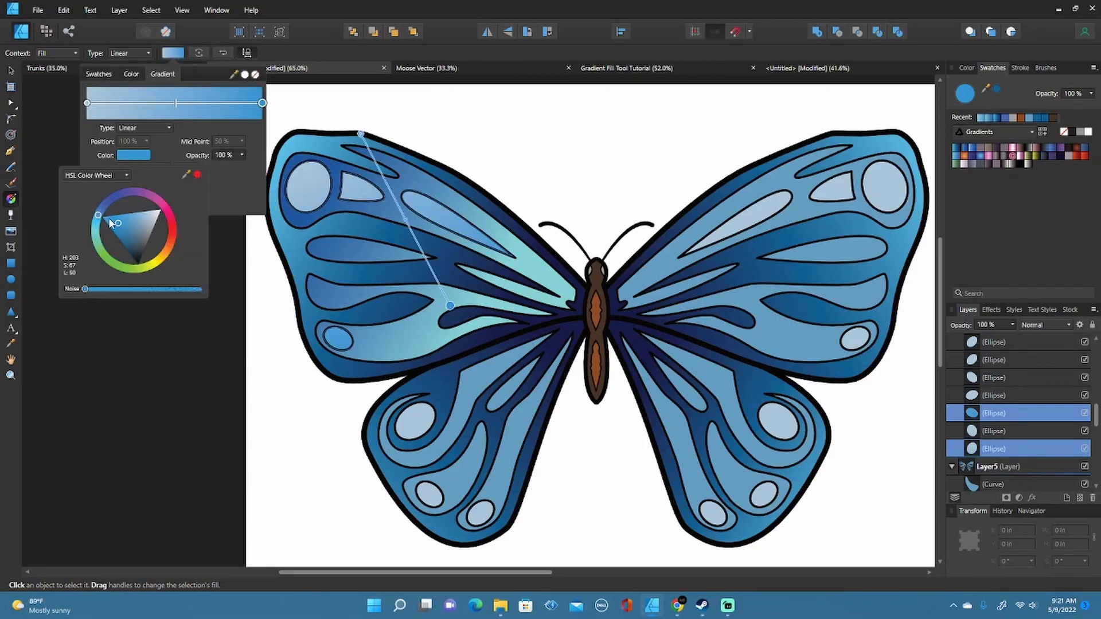
left_click_drag(100, 221, 101, 230)
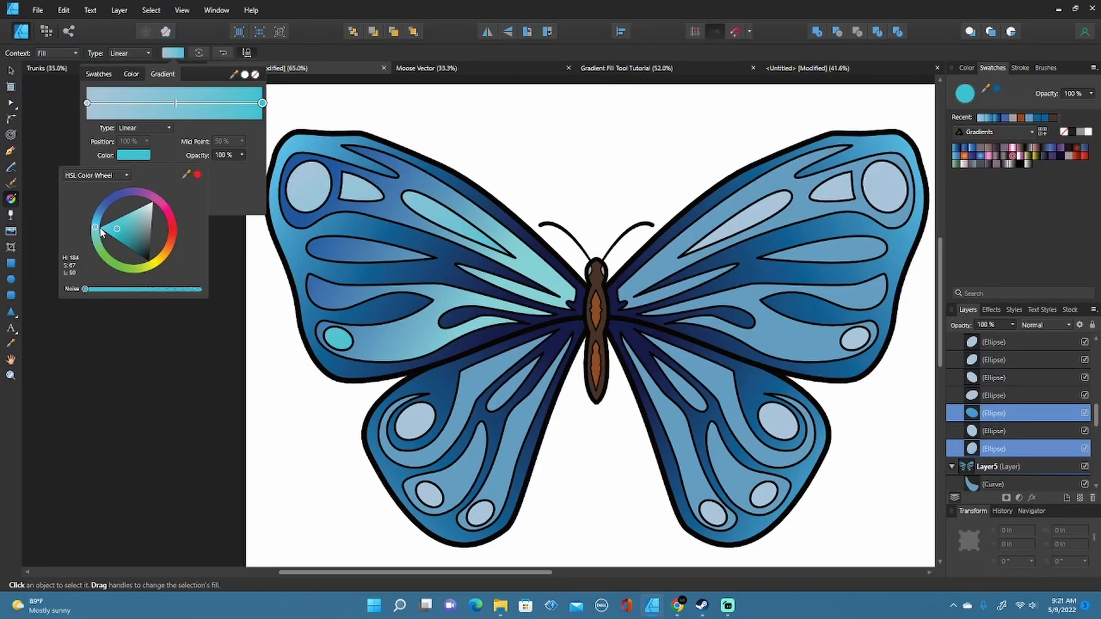
left_click(87, 103)
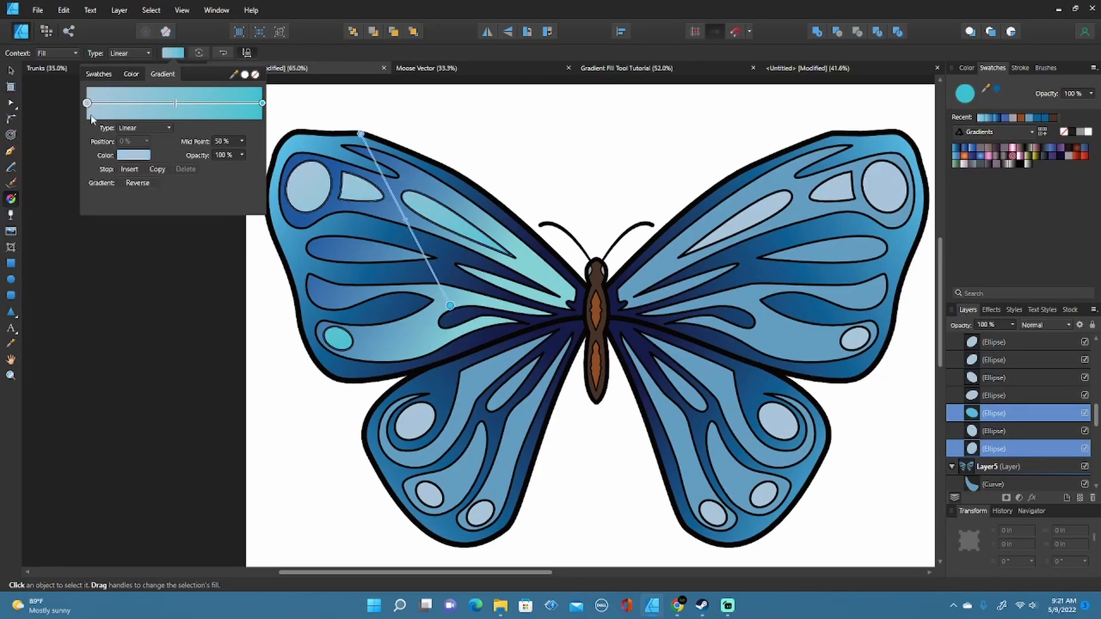
left_click(133, 156)
left_click_drag(143, 223, 151, 221)
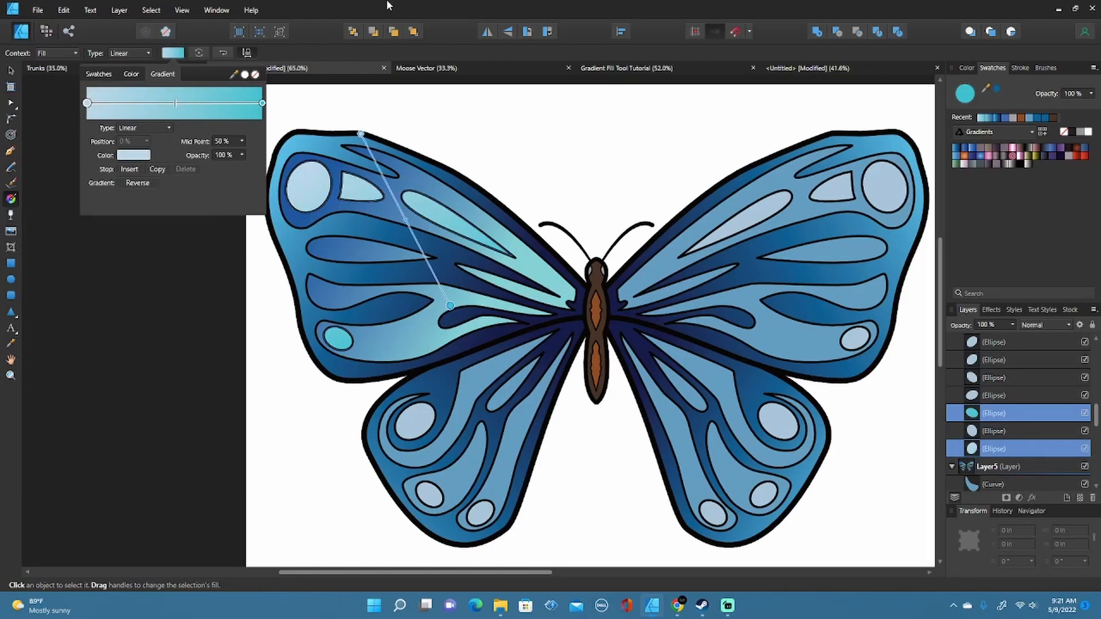
- Deselect the pale spots and review the new gradients against the whole butterfly
left_click(11, 71)
scroll(232, 217, "down", 2)
left_click_drag(578, 318, 656, 320)
scroll(542, 327, "down", 1)
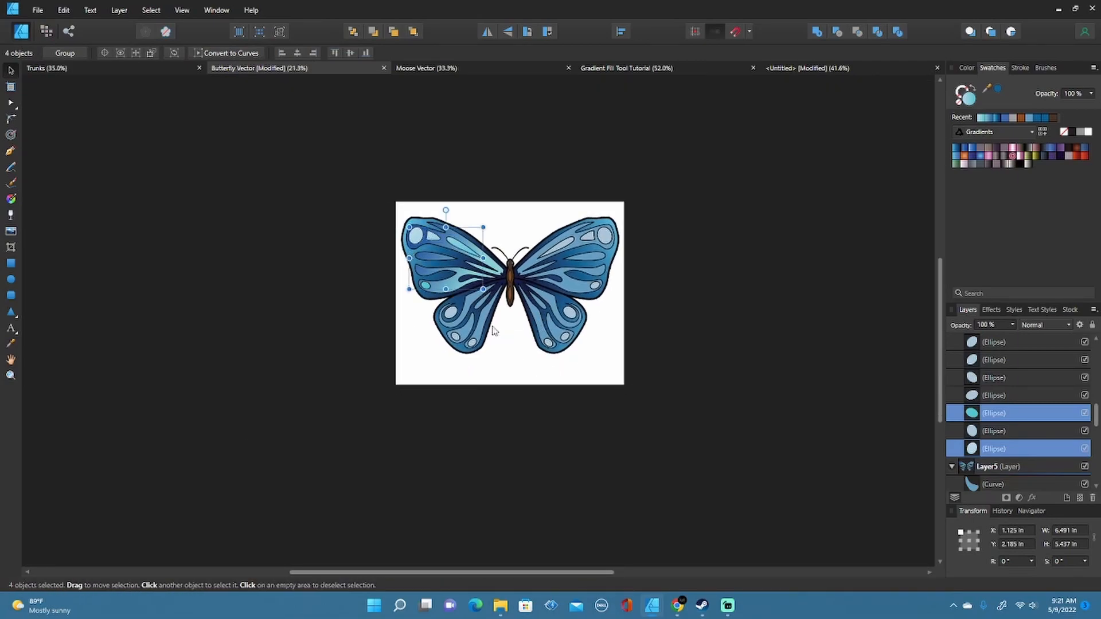
scroll(492, 328, "up", 2)
left_click(543, 366)
left_click_drag(543, 366, 519, 407)
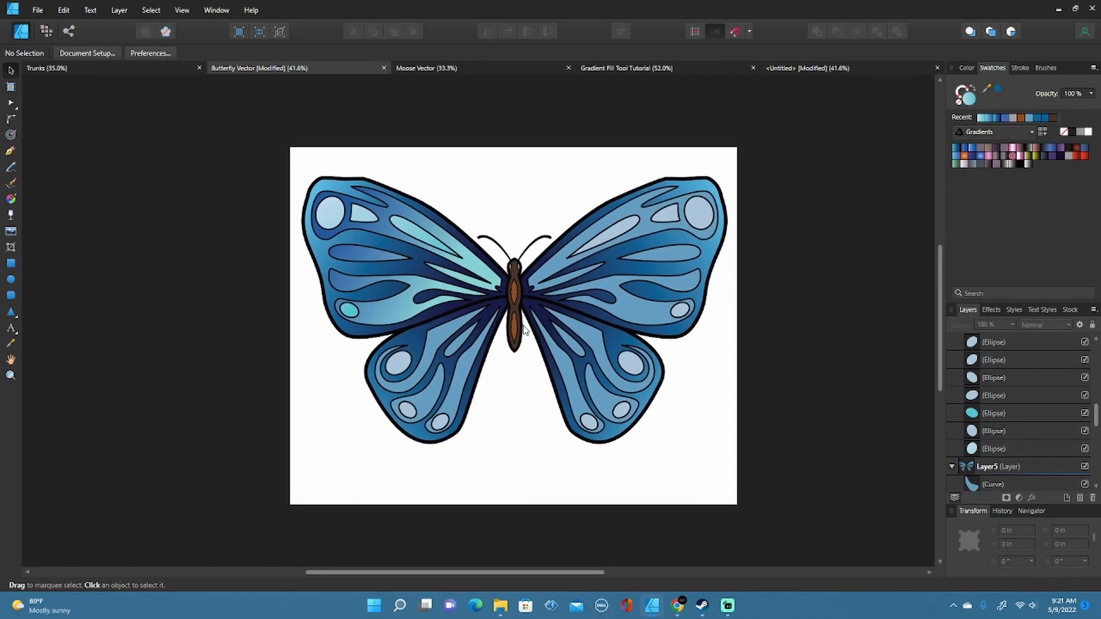
- Duplicate the upper-left wing's three medium blue gradient pieces and move the copies toward the upper-right wing
scroll(519, 350, "up", 2)
scroll(403, 296, "down", 3)
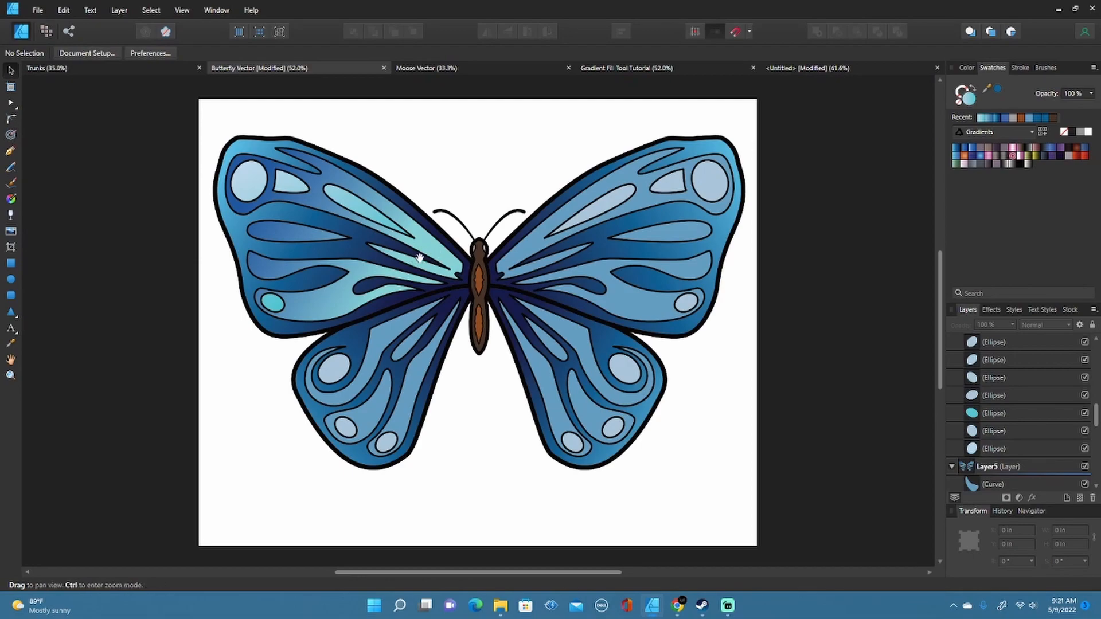
left_click(349, 252)
left_click(338, 270, "shift")
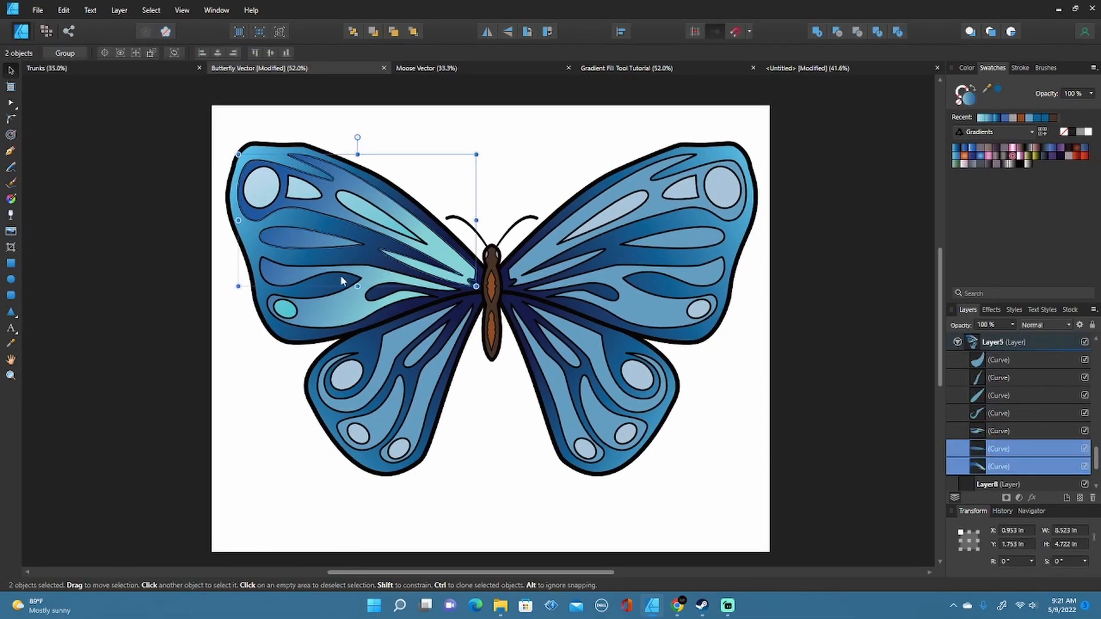
left_click(353, 314, "shift")
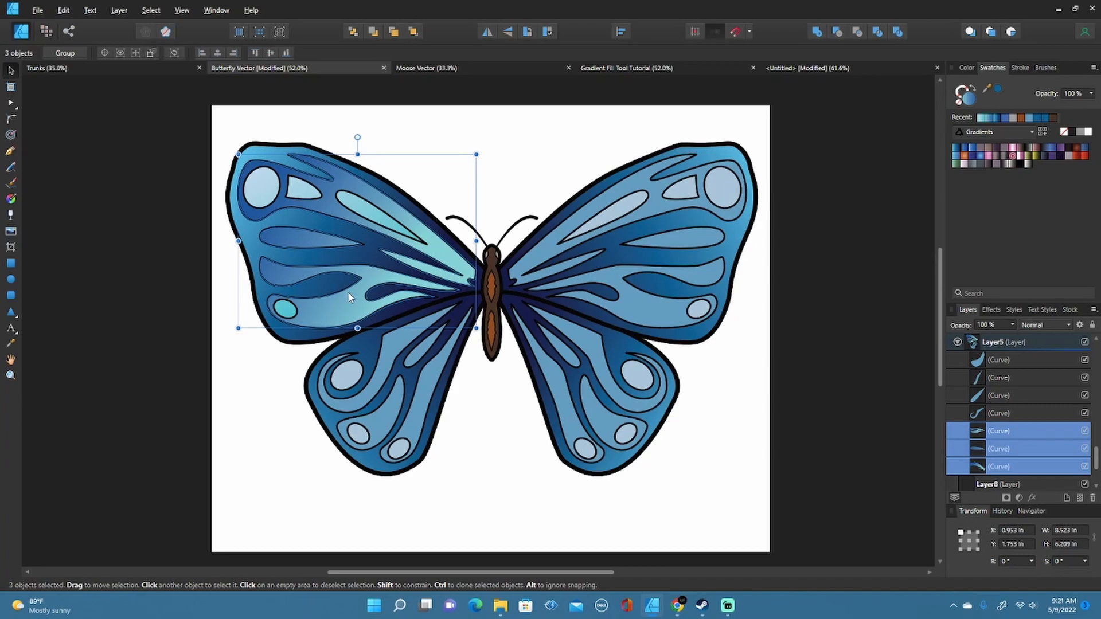
left_click_drag(348, 296, 554, 288)
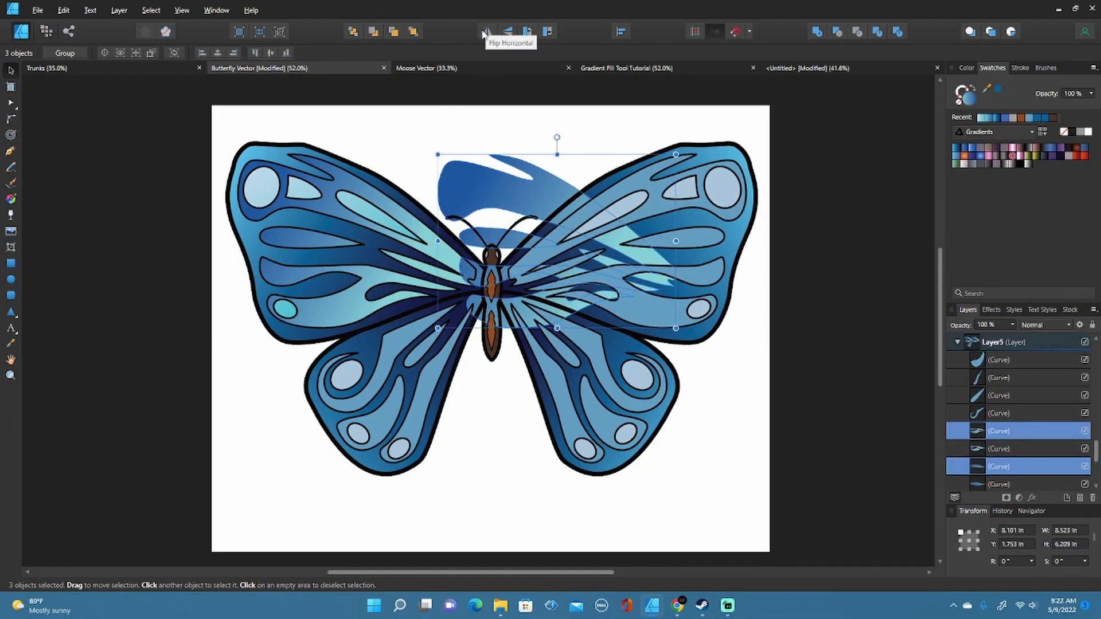
- Flip the three copied pieces horizontally and fit them to the matching outlines of the upper-right wing
left_click(485, 32)
left_click_drag(502, 229, 570, 225)
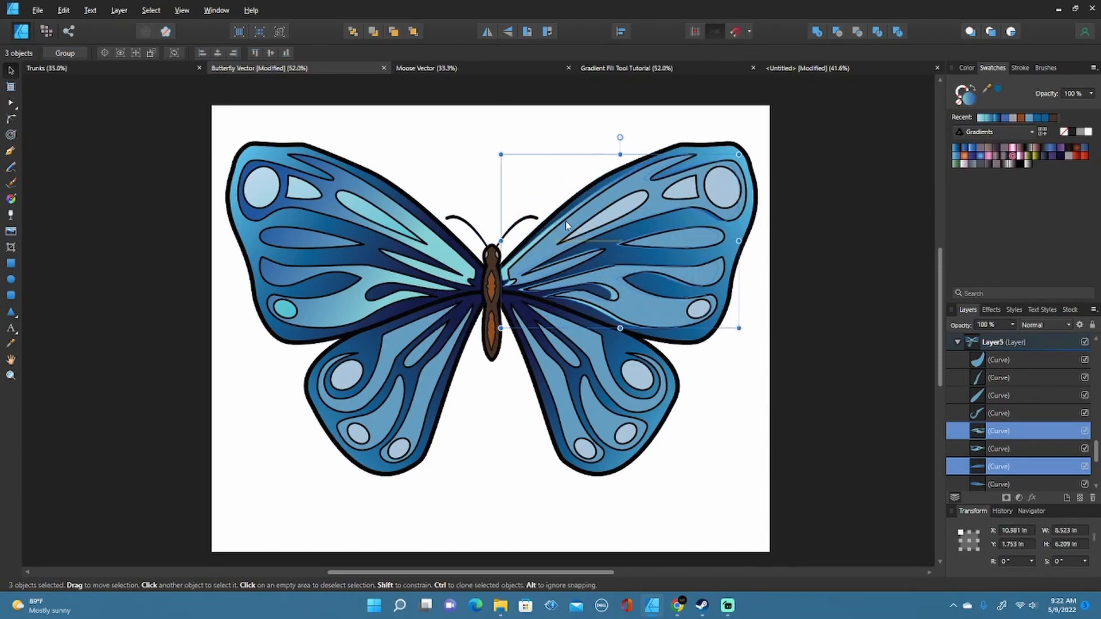
key("Right")
key("Right")
key("Right")
key("Right")
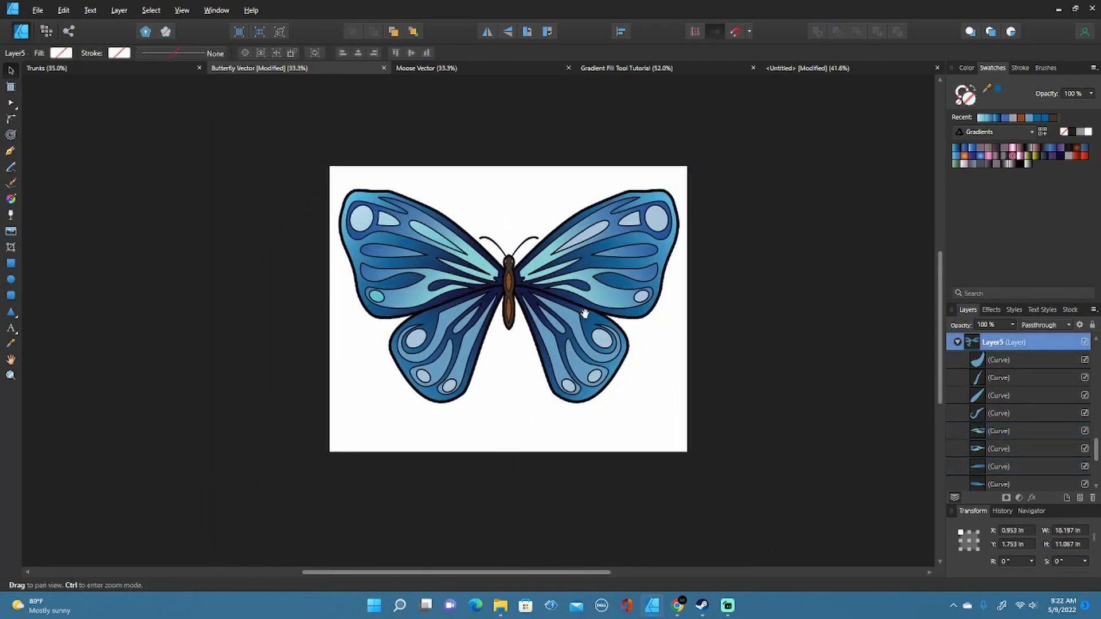
- Deselect the copied pieces and examine the mirrored gradients across both upper wings and the whole butterfly
left_click(725, 314)
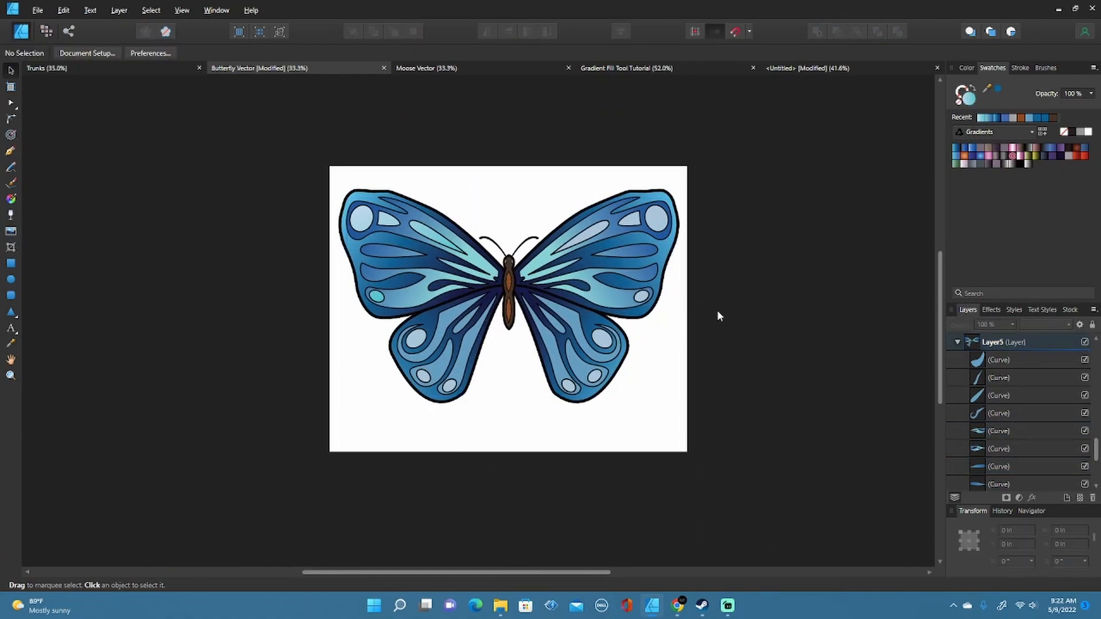
left_click_drag(703, 295, 712, 302)
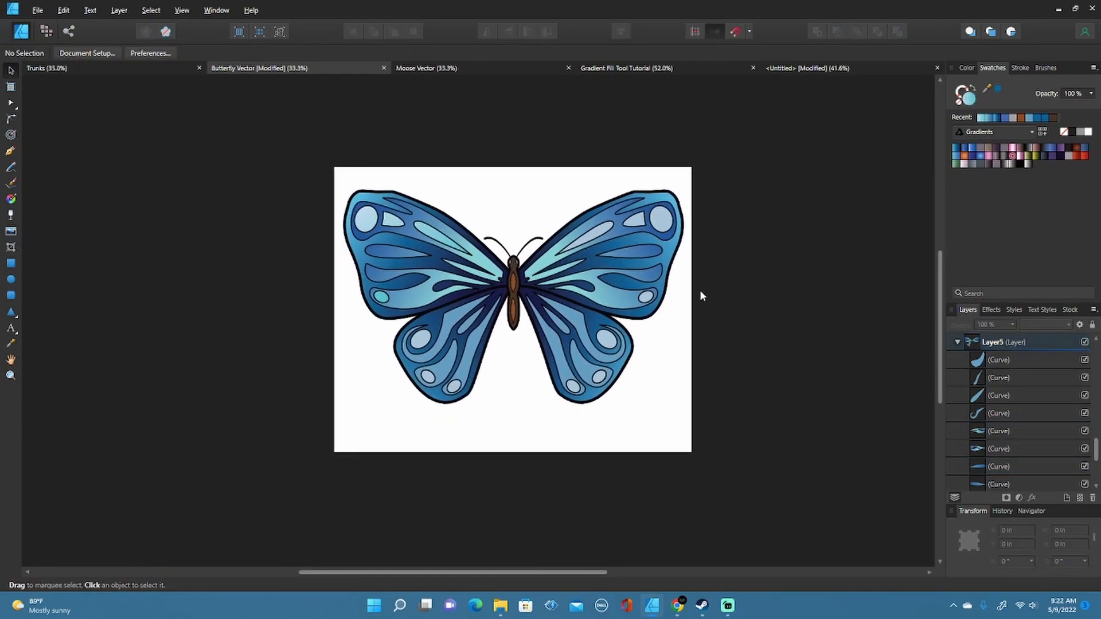
scroll(700, 290, "down", 1)
left_click_drag(637, 346, 654, 389)
scroll(583, 341, "up", 2)
scroll(607, 340, "up", 1)
left_click_drag(600, 353, 632, 313)
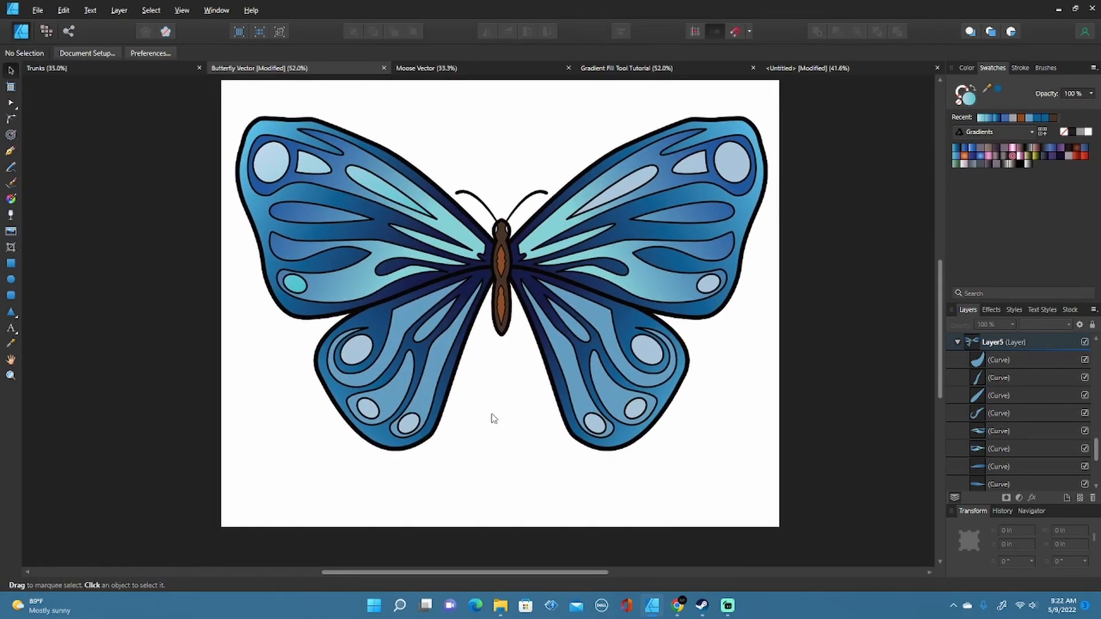
left_click_drag(575, 293, 577, 319)
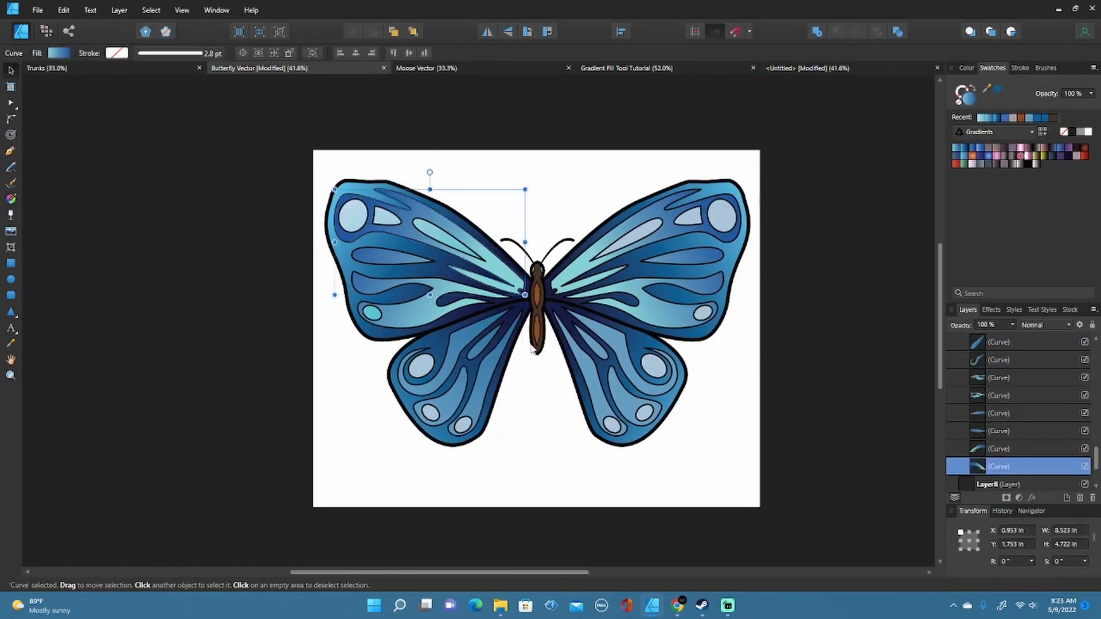
- Apply one linear gradient to the lower-left wing's three pale spots, running from below the wing up past the largest spot
left_click(711, 303, "shift")
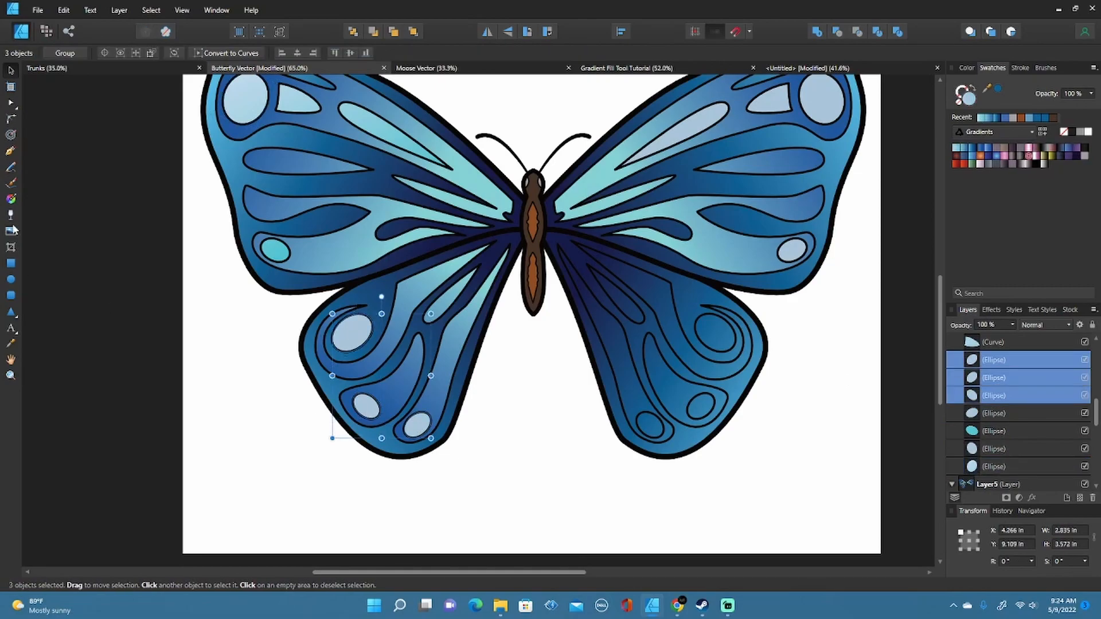
left_click(11, 230)
left_click_drag(344, 447, 319, 314)
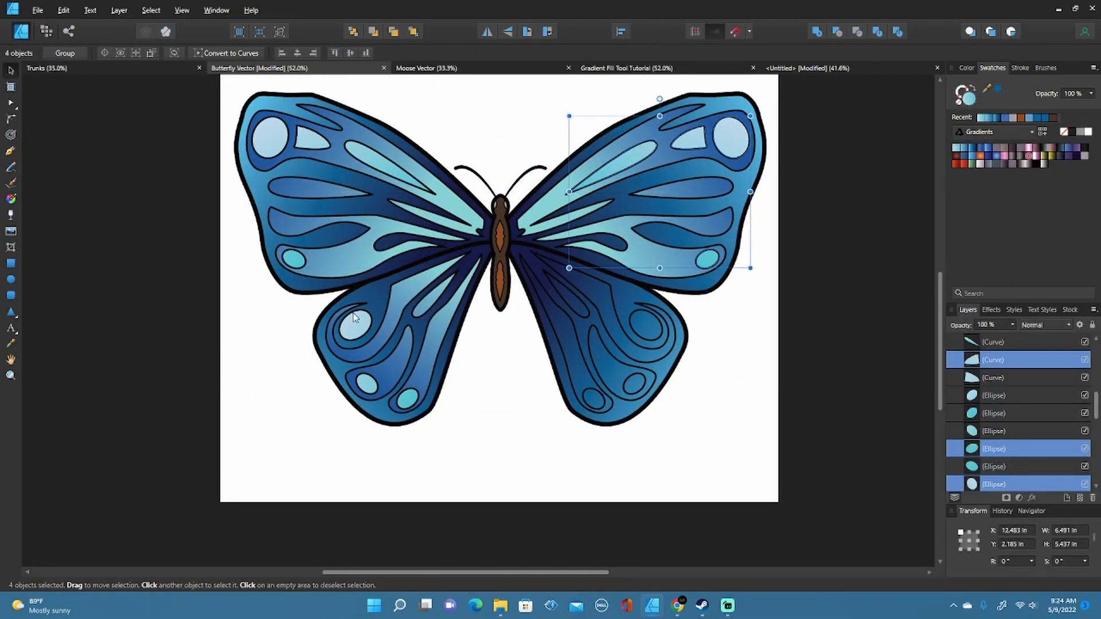
- Duplicate the lower-left wing's seven gradient pieces and move the copies toward the lower-right wing
left_click(407, 357)
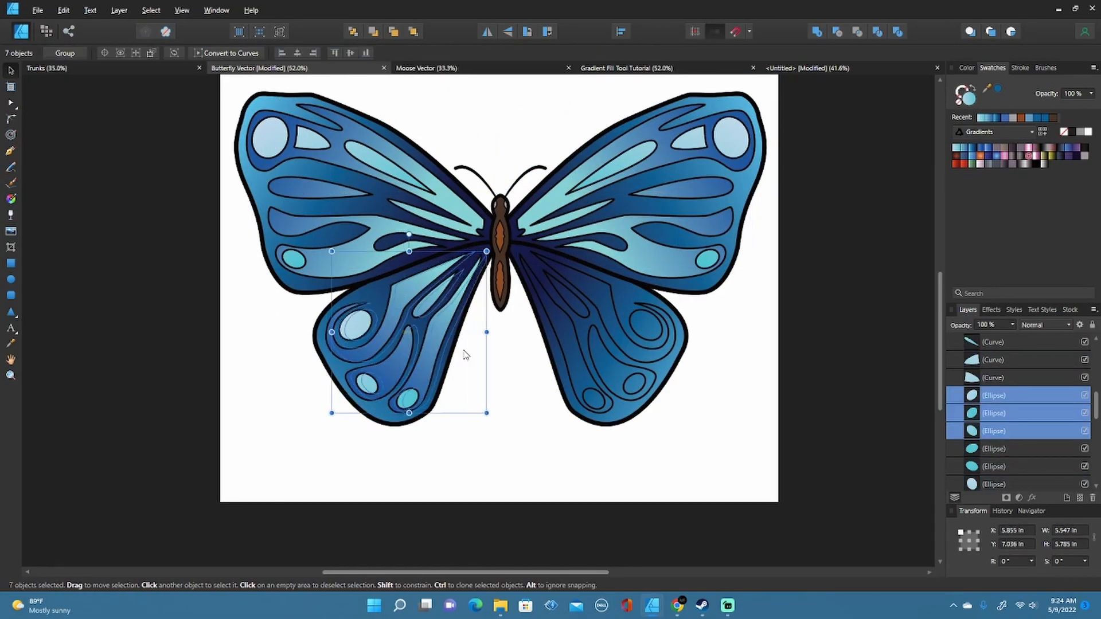
left_click_drag(407, 357, 600, 357)
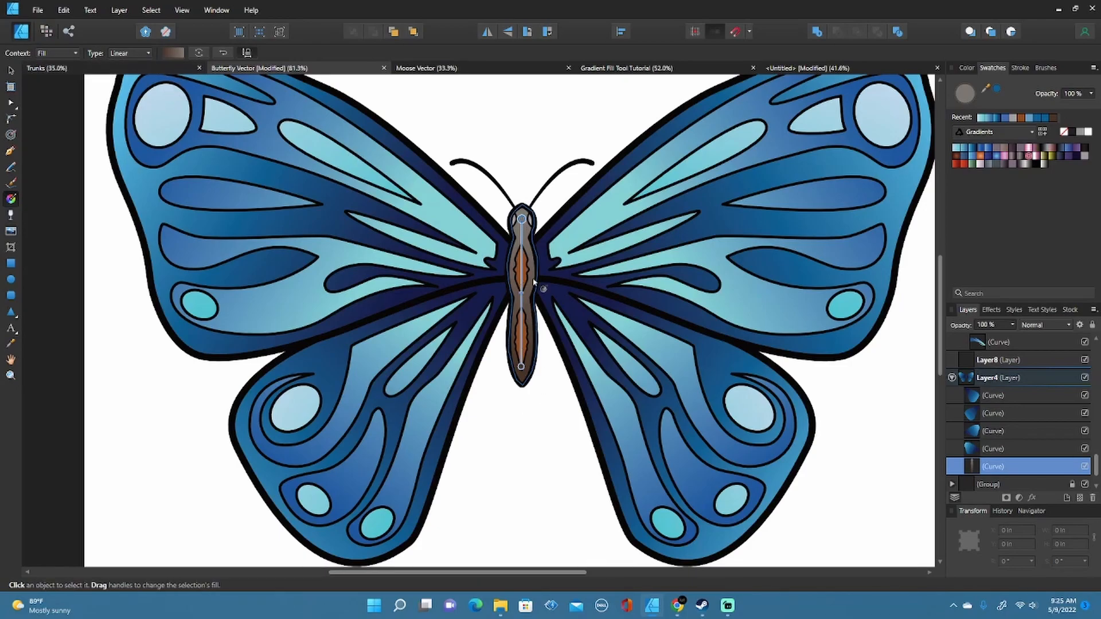
- Extend the body's linear gradient so it runs from the top of the head to near the tail tip
scroll(523, 255, "up", 3)
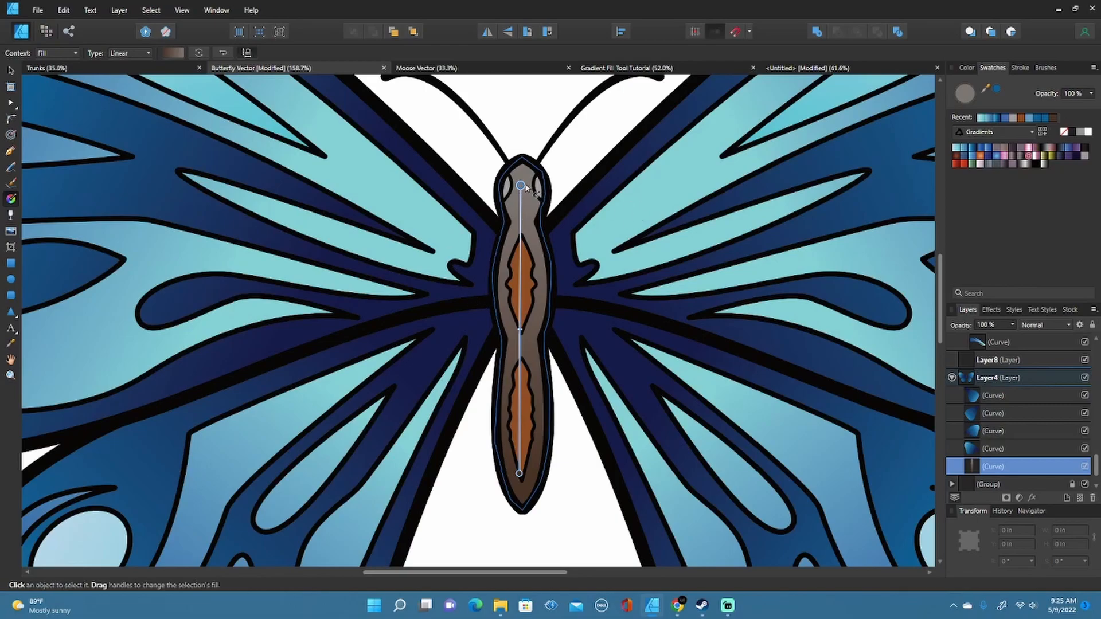
left_click_drag(521, 185, 522, 165)
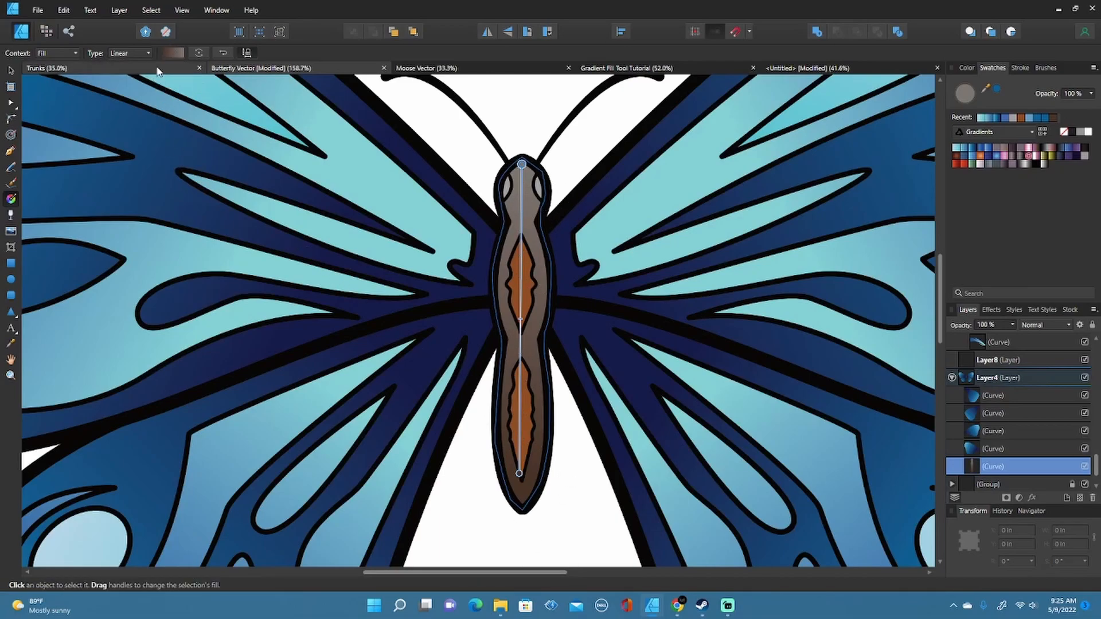
left_click(172, 54)
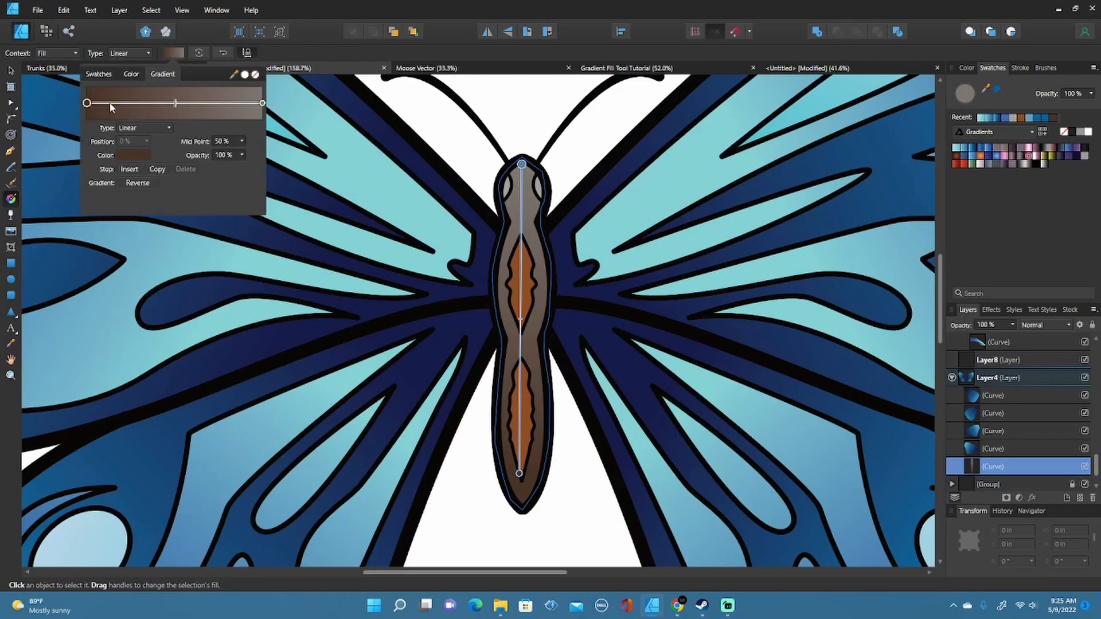
left_click_drag(522, 165, 522, 162)
left_click_drag(520, 473, 521, 482)
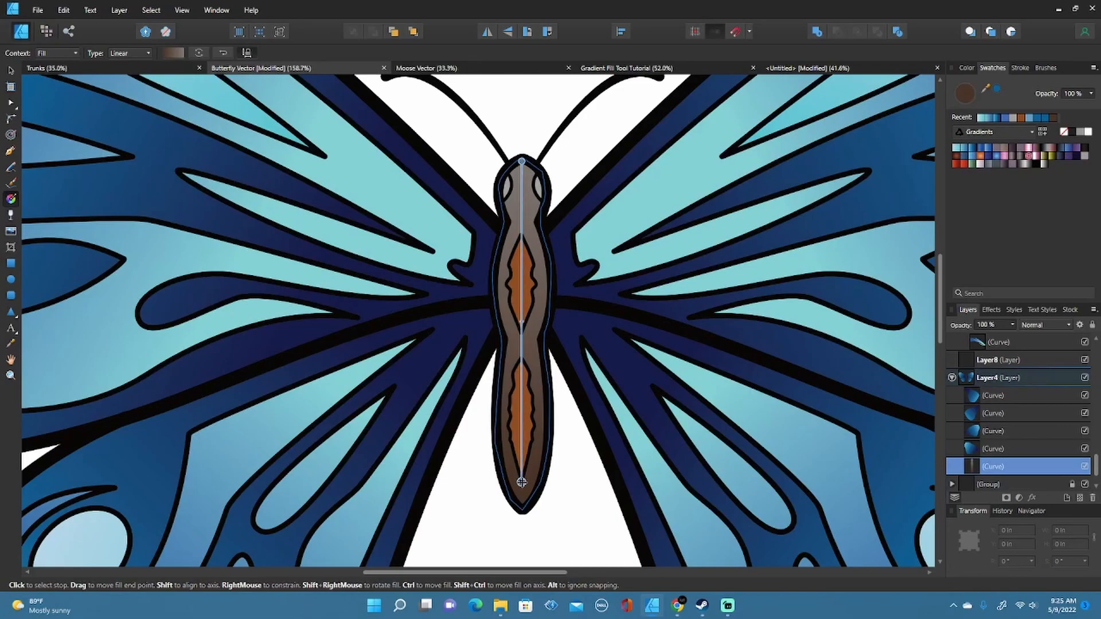
- Add a dark brown stop at the neck and a grey-brown stop within the upper orange marking to the body's gradient
left_click(175, 54)
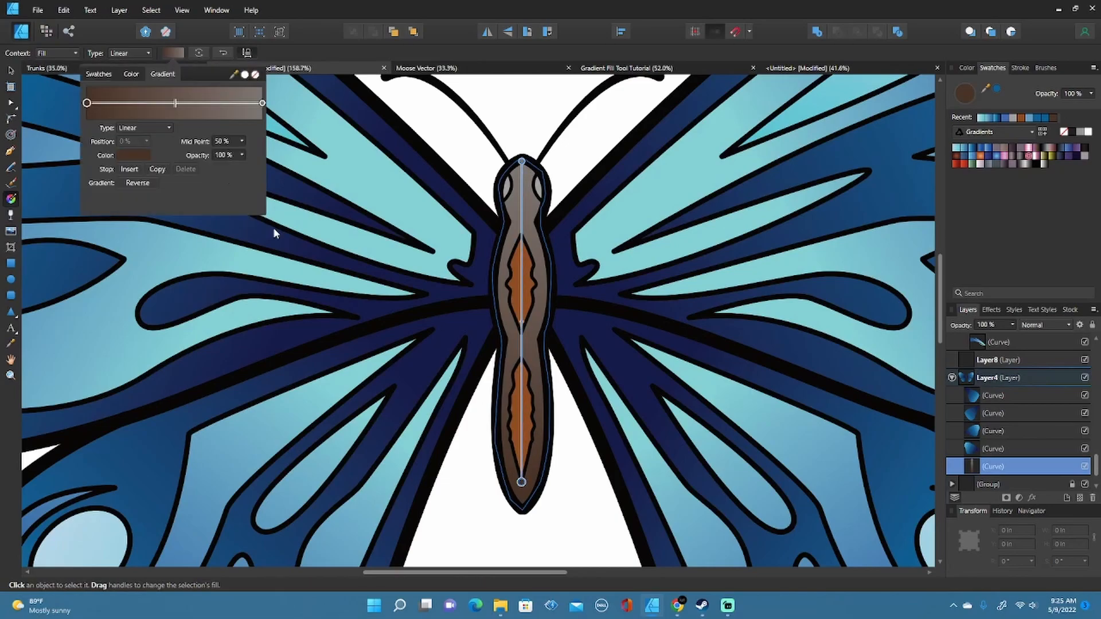
left_click(98, 103)
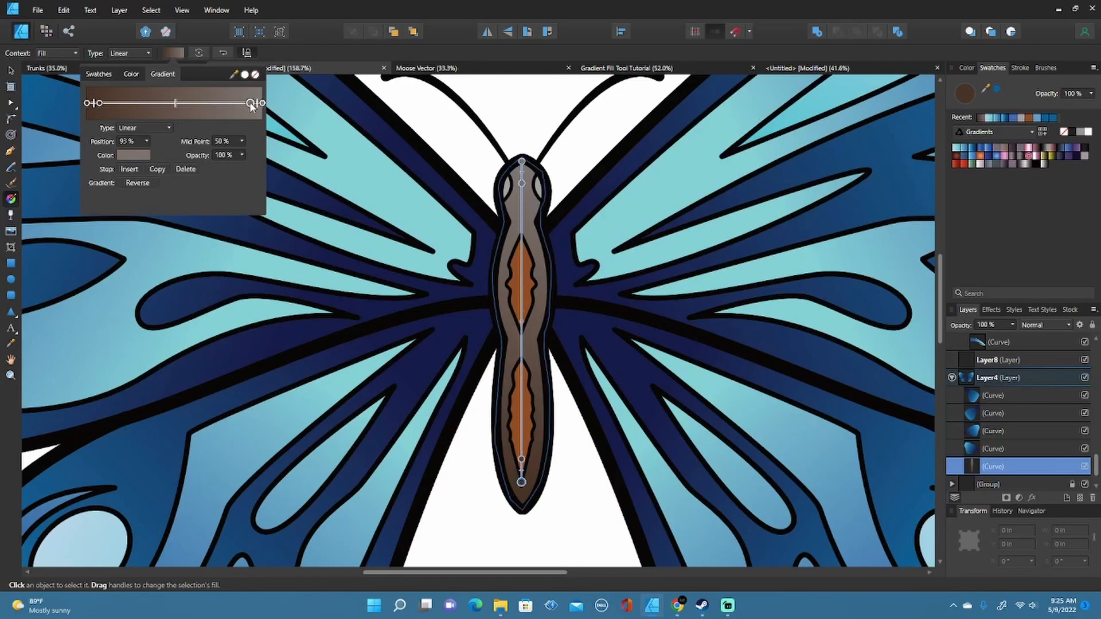
left_click(203, 104)
left_click_drag(99, 103, 147, 104)
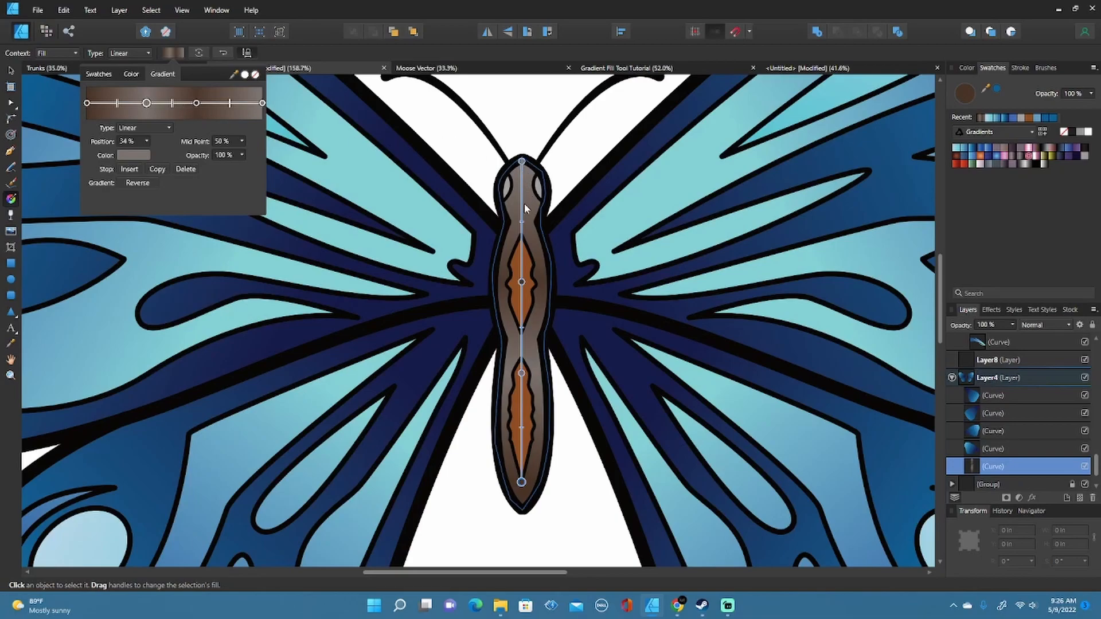
left_click_drag(526, 287, 522, 243)
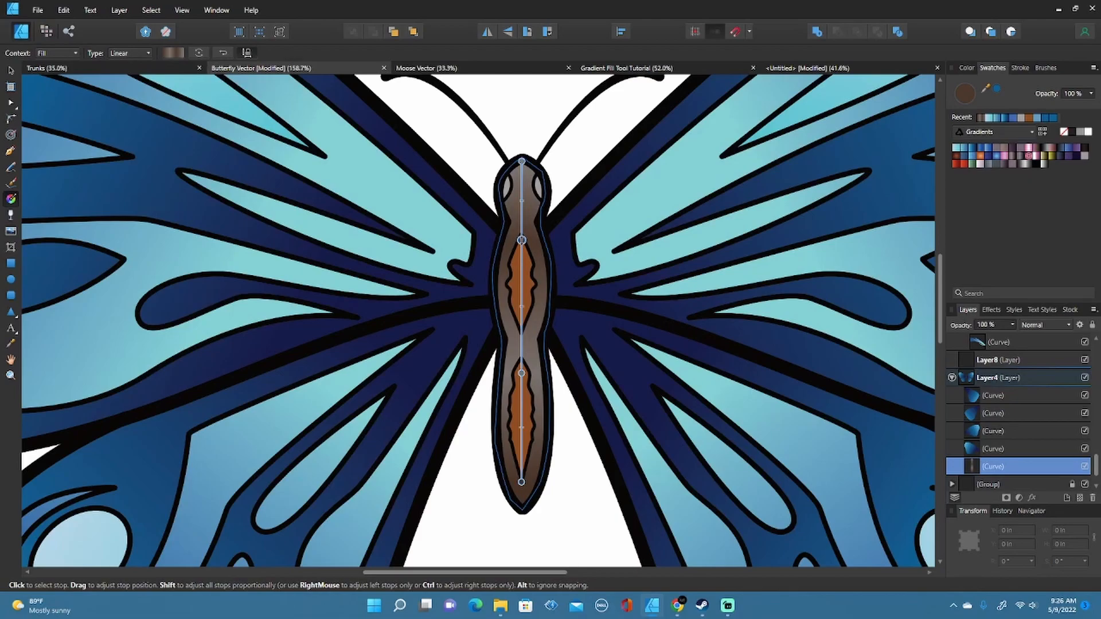
left_click_drag(521, 373, 521, 299)
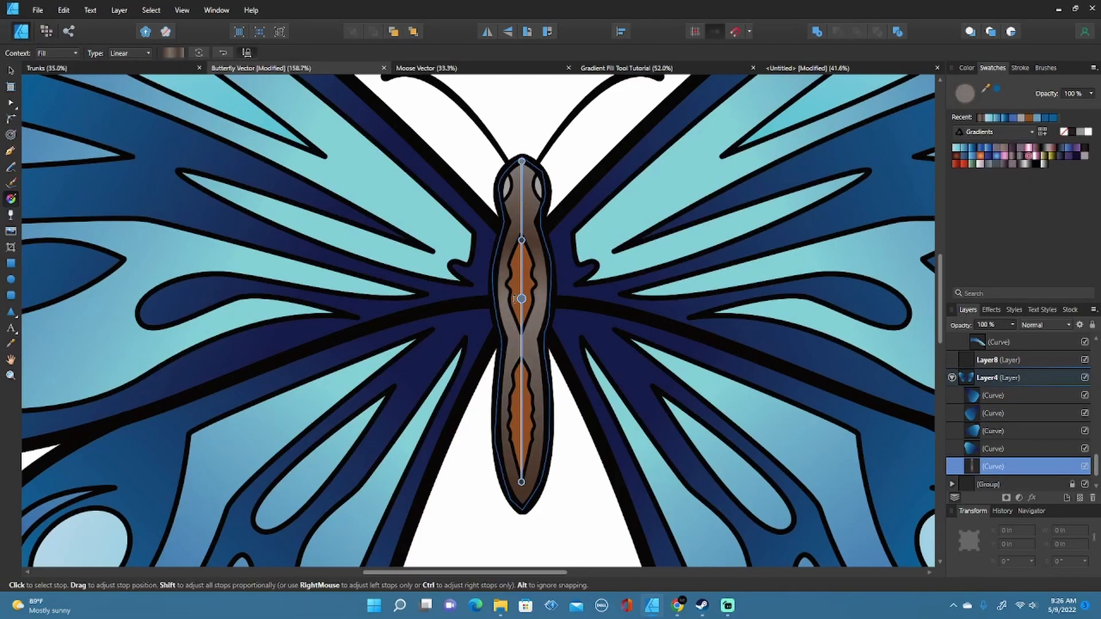
- Add another dark brown stop between the two orange markings and shift the grey-brown stop slightly toward the head
left_click(172, 56)
left_click(102, 103)
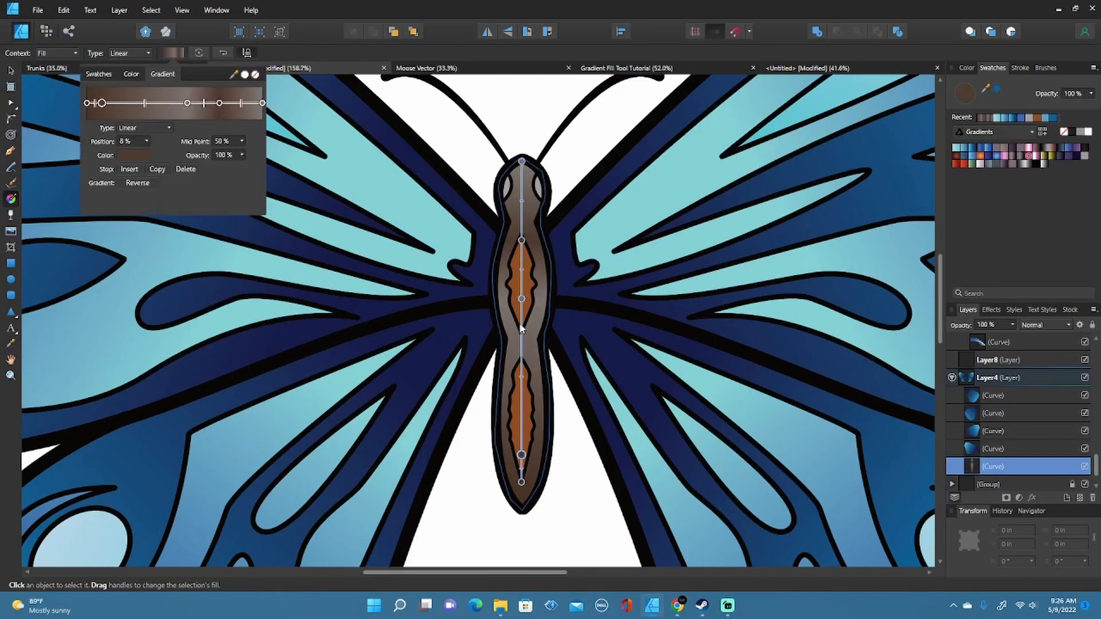
left_click_drag(521, 455, 522, 348)
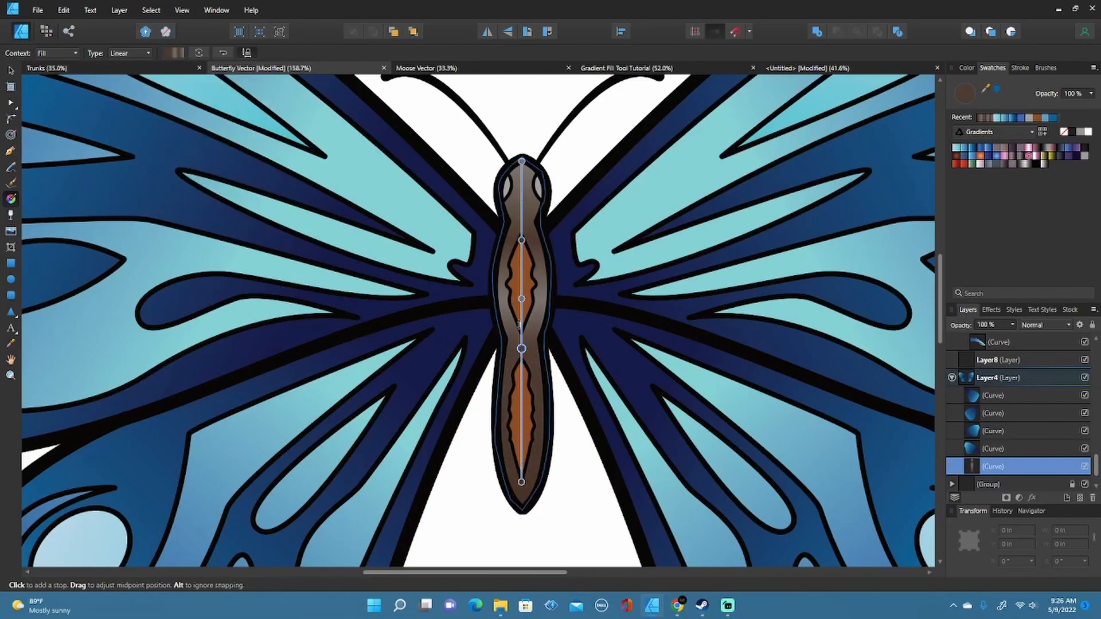
left_click(521, 297)
left_click_drag(521, 294, 521, 286)
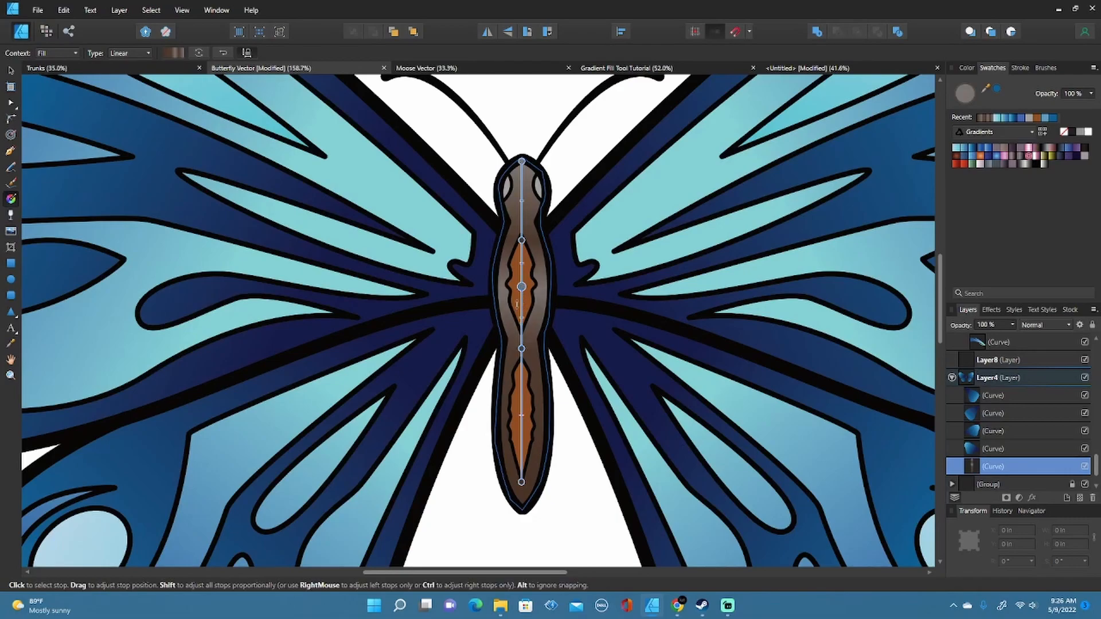
- Darken the brown gradient stop at 42%, between the body's two orange markings
left_click(521, 348)
left_click(174, 52)
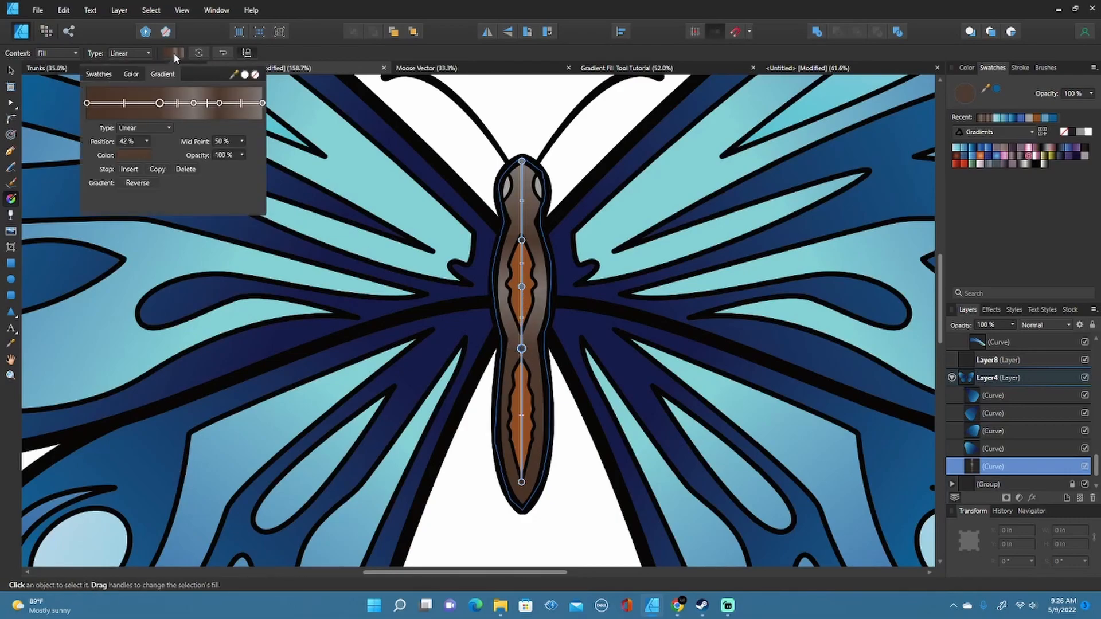
left_click(136, 156)
left_click_drag(129, 212, 130, 207)
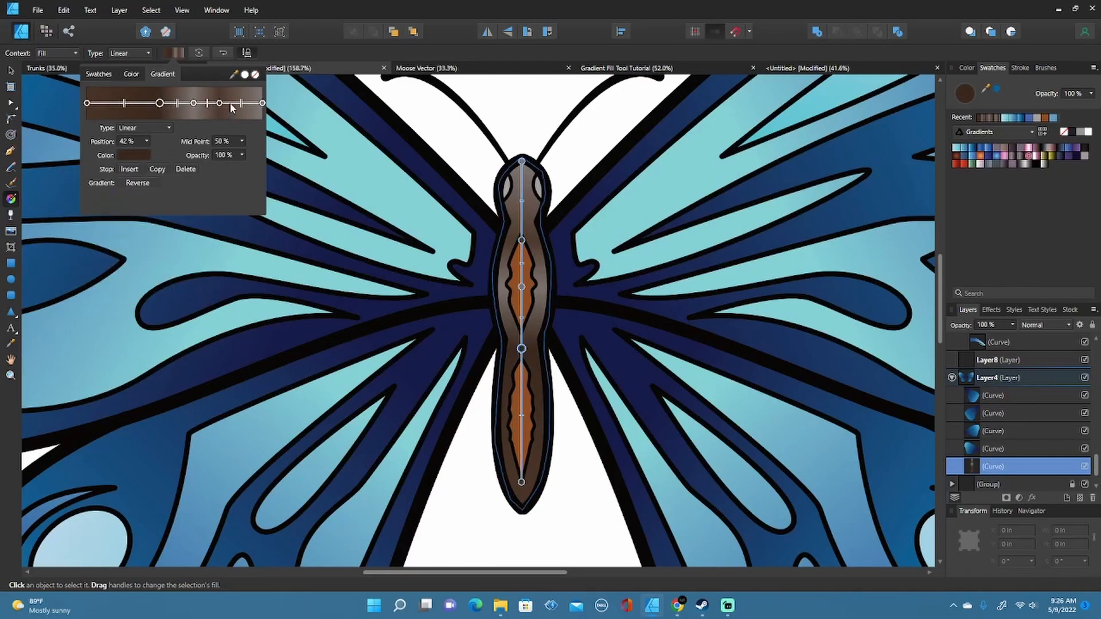
- Place a grey-brown stop midway along the lower orange marking and fine-tune the body gradient's tail end and neck stop
left_click_drag(261, 104, 112, 106)
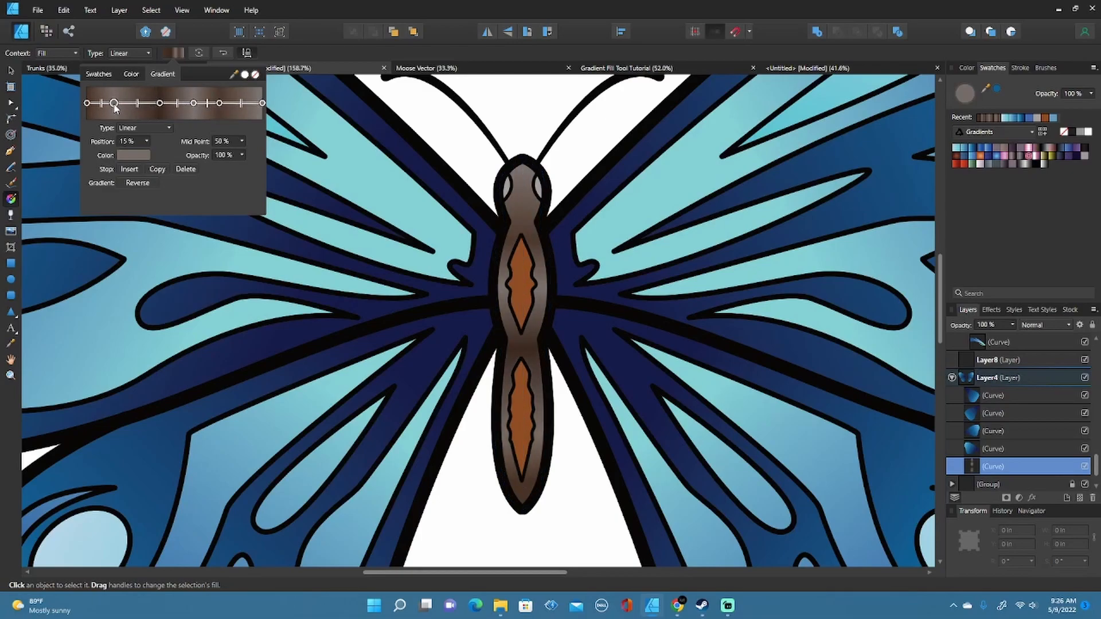
left_click(521, 434)
left_click_drag(521, 434, 522, 415)
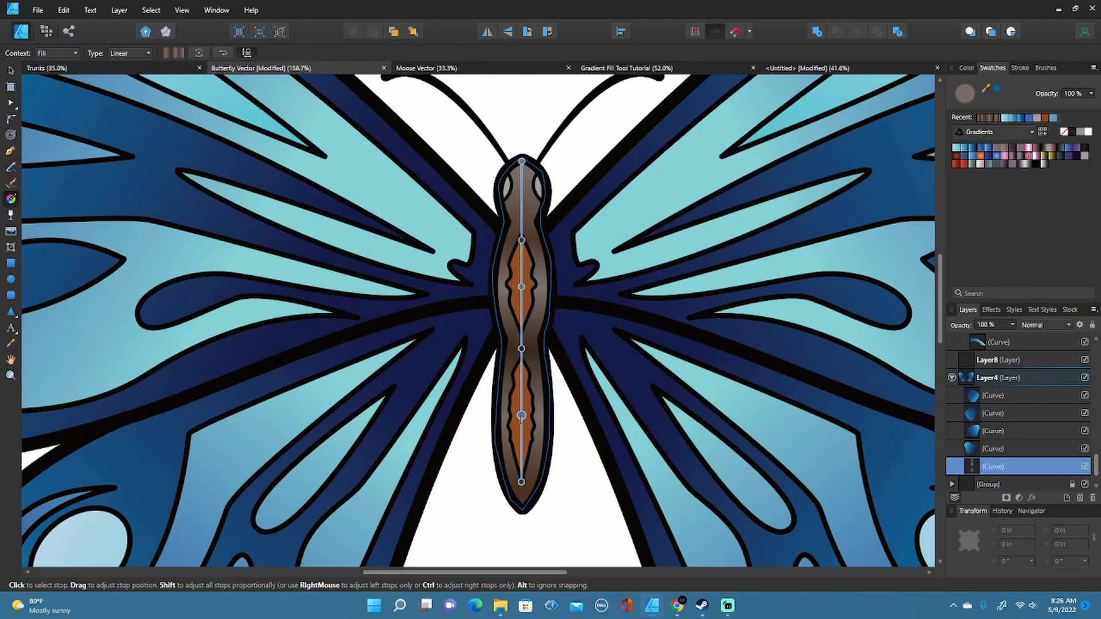
left_click_drag(521, 482, 523, 477)
left_click_drag(521, 238, 522, 229)
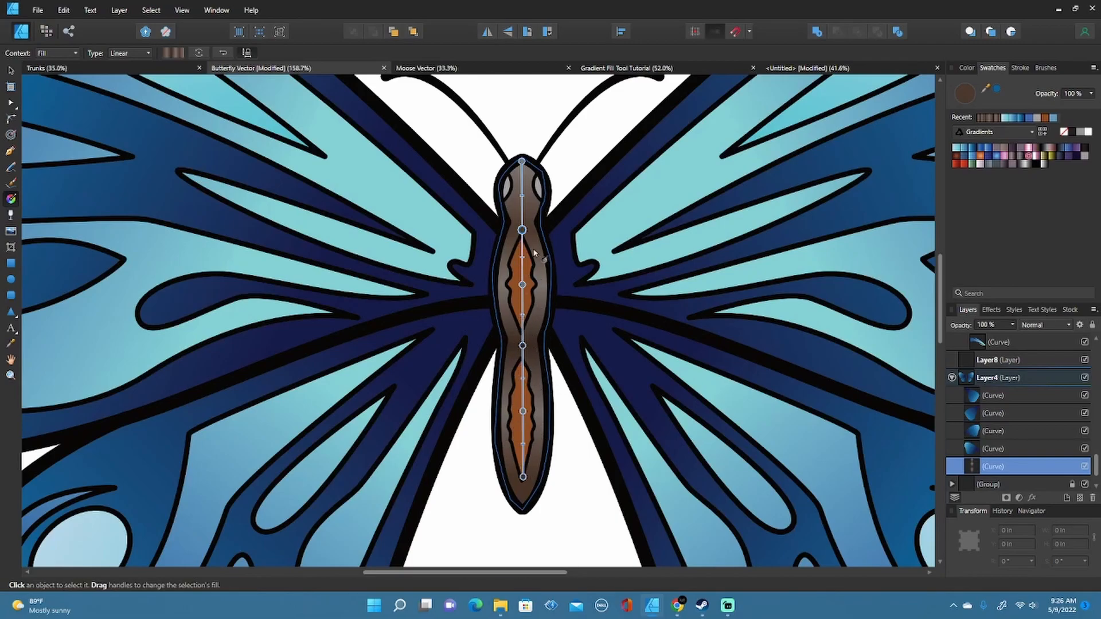
left_click(11, 70)
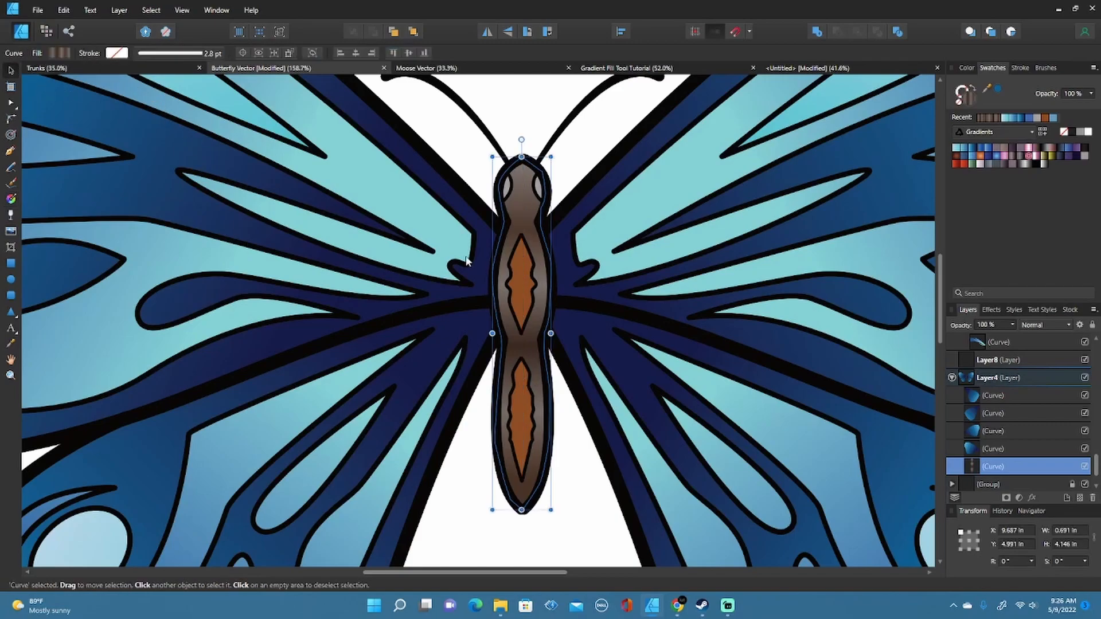
- Apply one linear orange-to-dark-brown gradient across both orange body markings, running from the neck down into the lower marking, and deselect them
left_click(520, 287)
key("g")
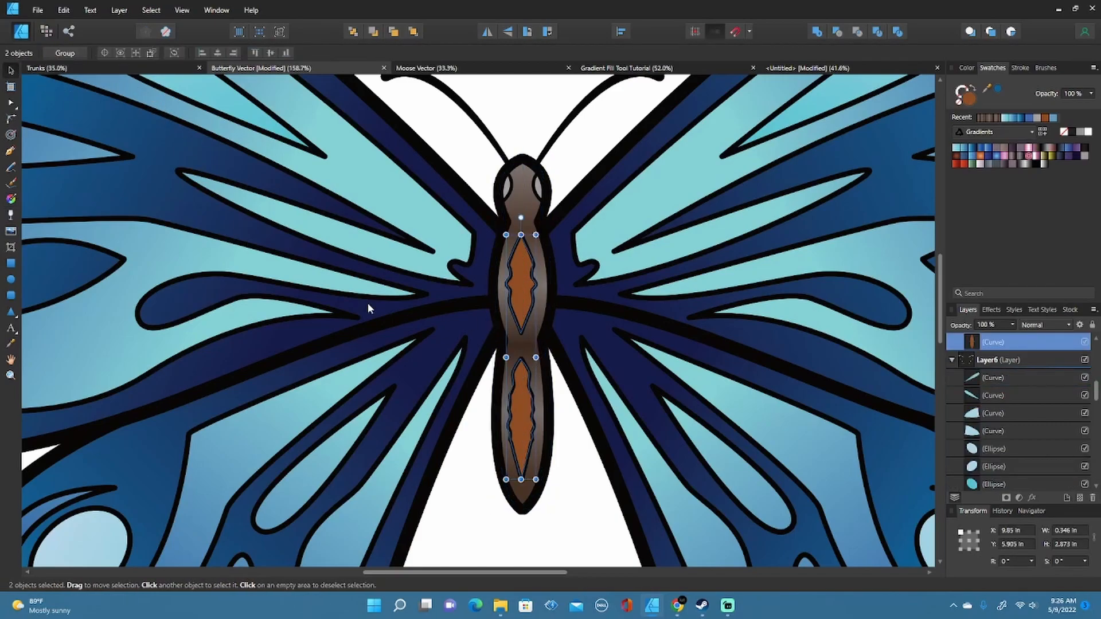
left_click_drag(523, 211, 522, 442)
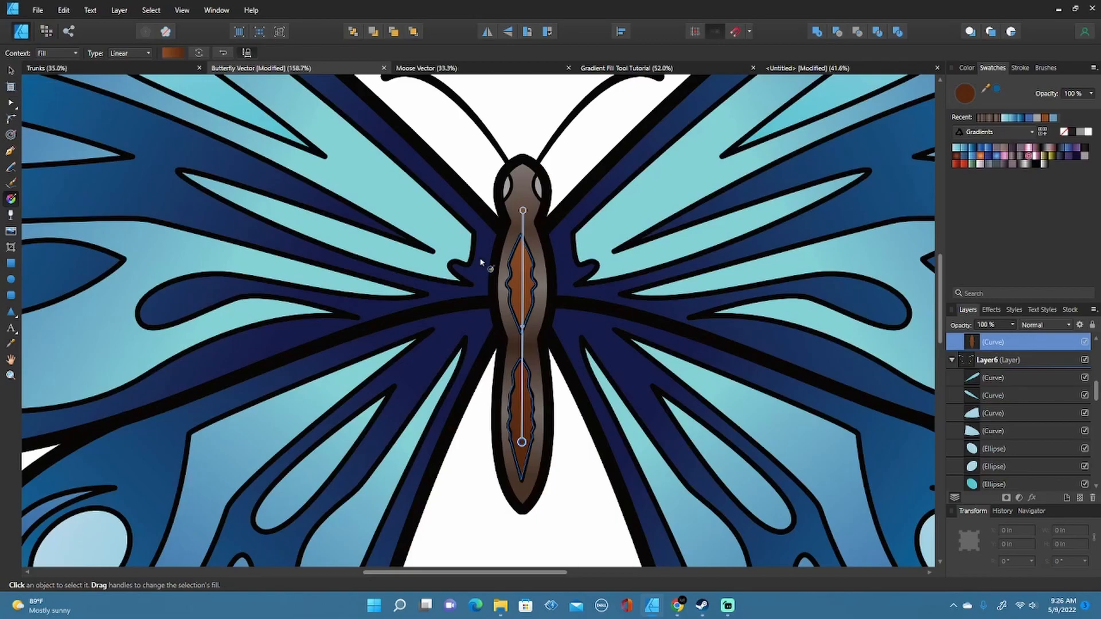
left_click(11, 71)
scroll(539, 290, "down", 5)
left_click(537, 353)
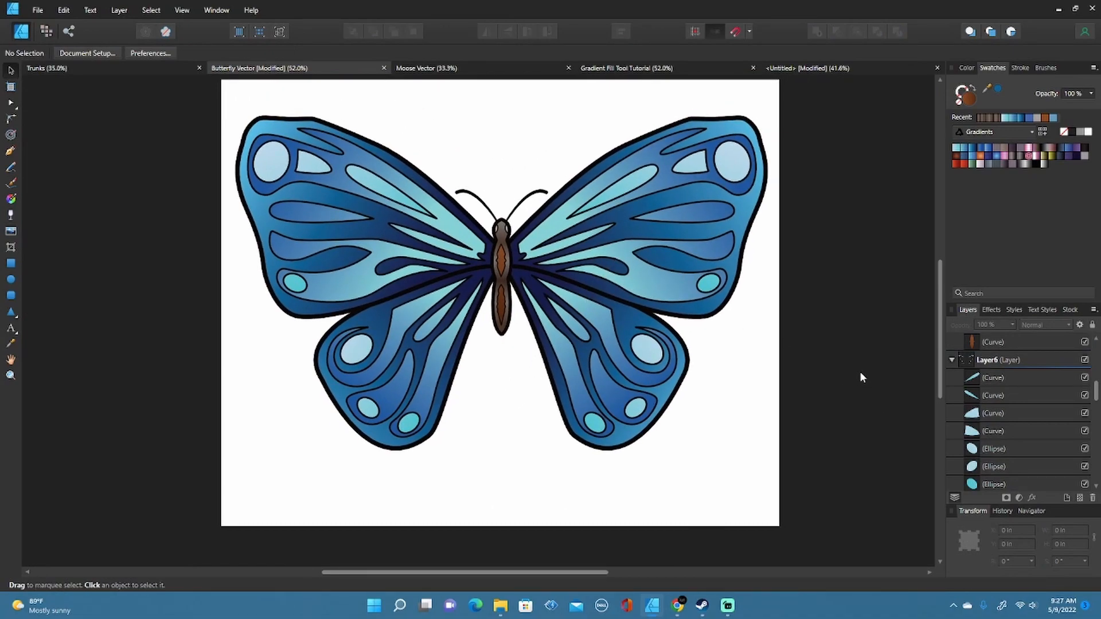
- Collapse the expanded artwork layers in the layer list, including Layer6 and Layer4
scroll(757, 343, "up", 1)
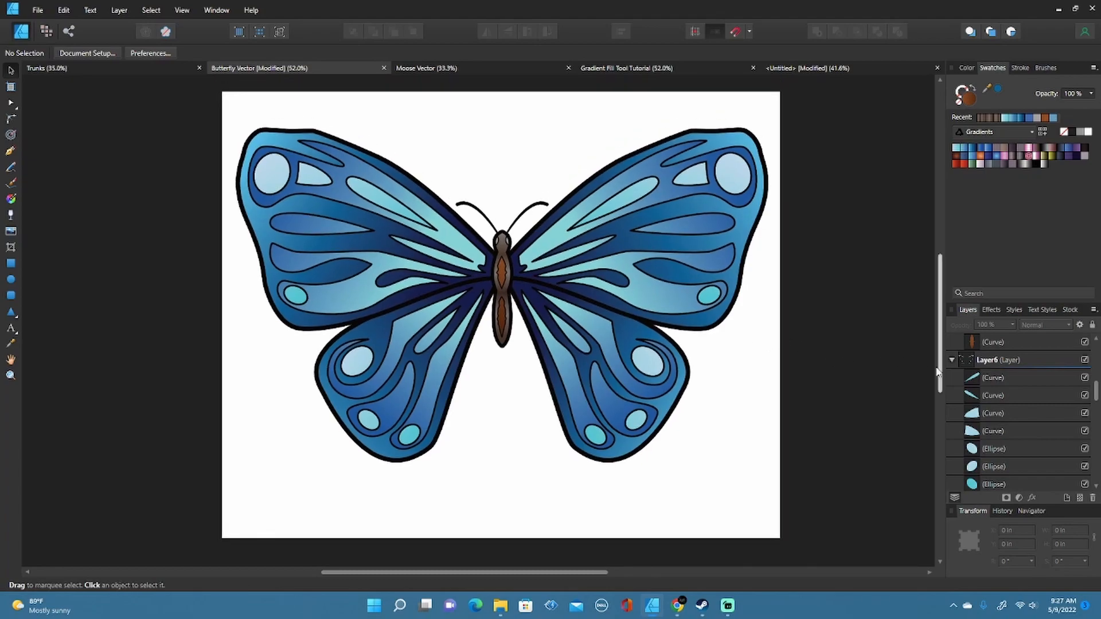
left_click(951, 360)
left_click(951, 431)
scroll(953, 384, "up", 2)
left_click(951, 342)
scroll(954, 372, "down", 1)
scroll(956, 392, "down", 1)
left_click(953, 345)
left_click(957, 342)
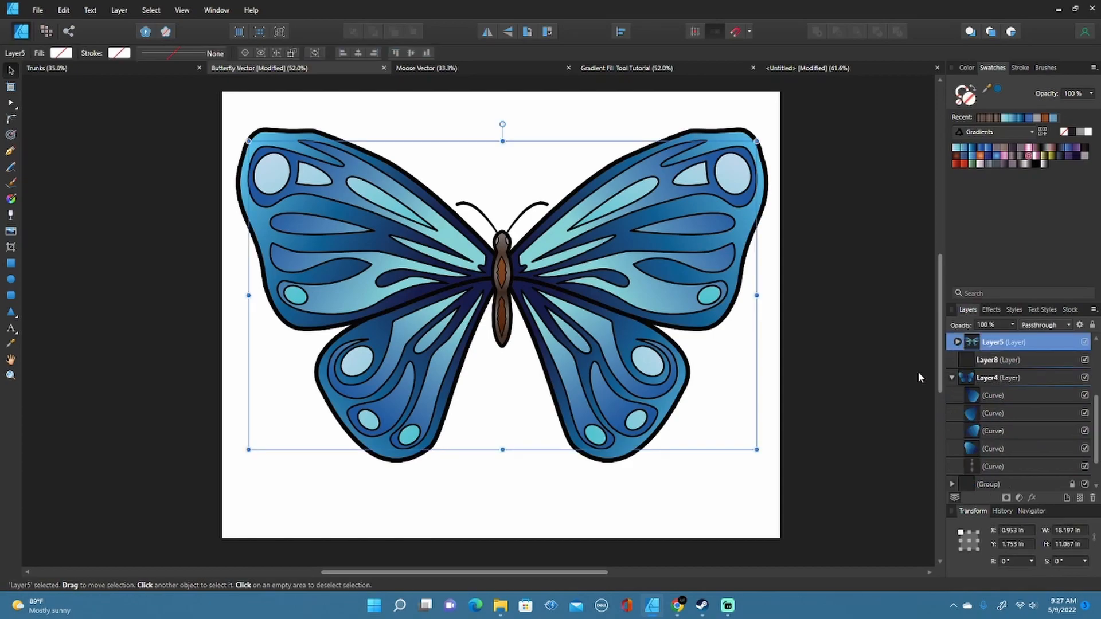
left_click(926, 376)
left_click(951, 377)
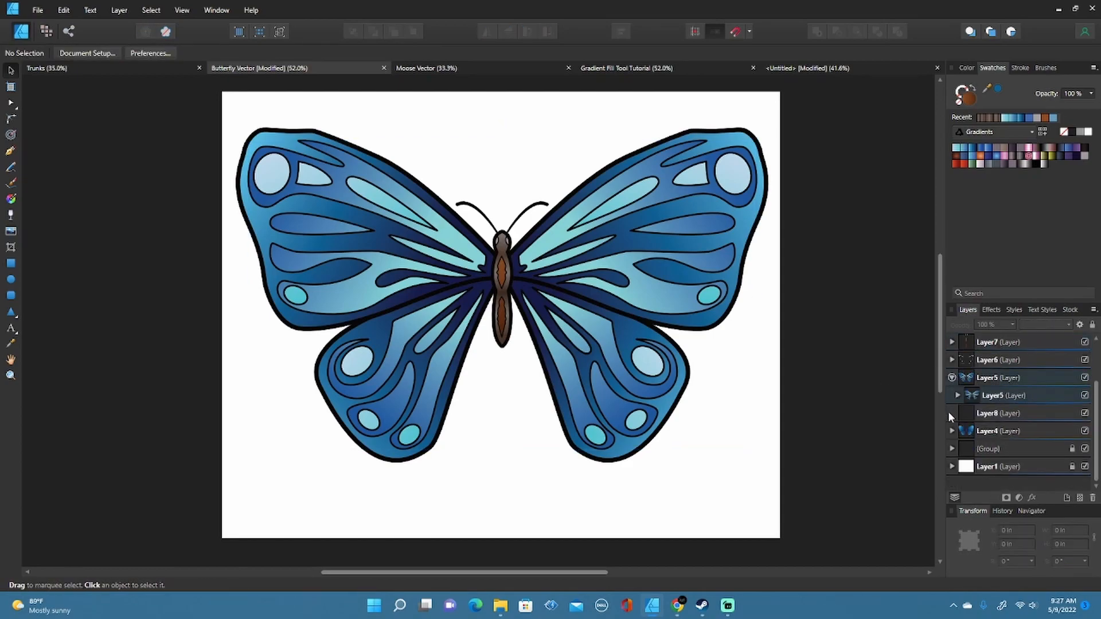
- Duplicate Layer4 and fill the copy with a vertical linear gradient from the wings' upper edge to below the body's tail
left_click(995, 431)
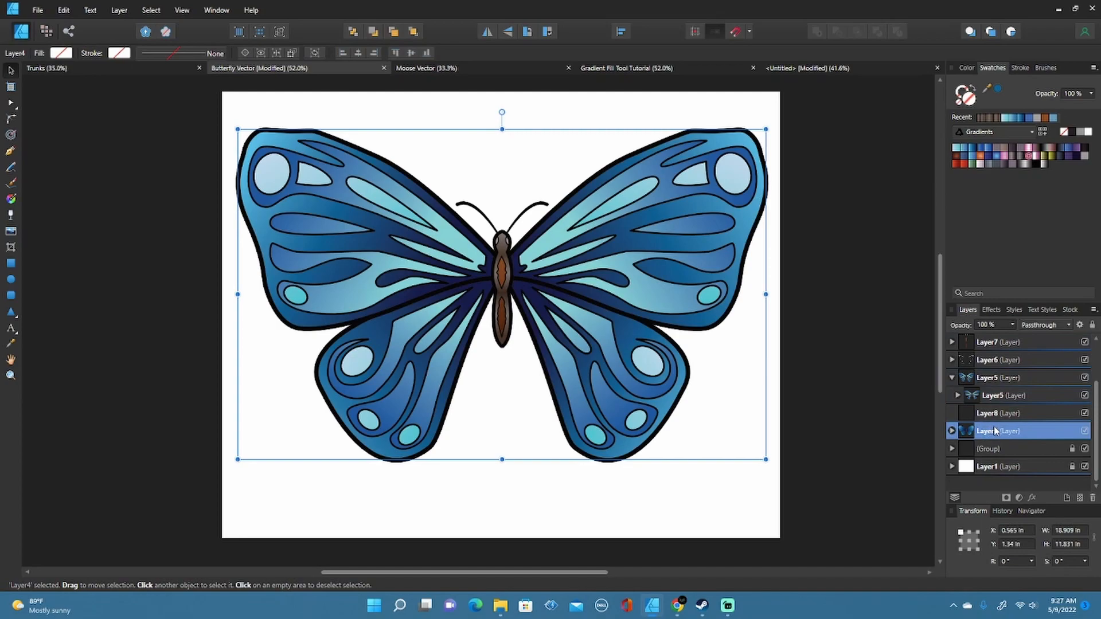
right_click(995, 431)
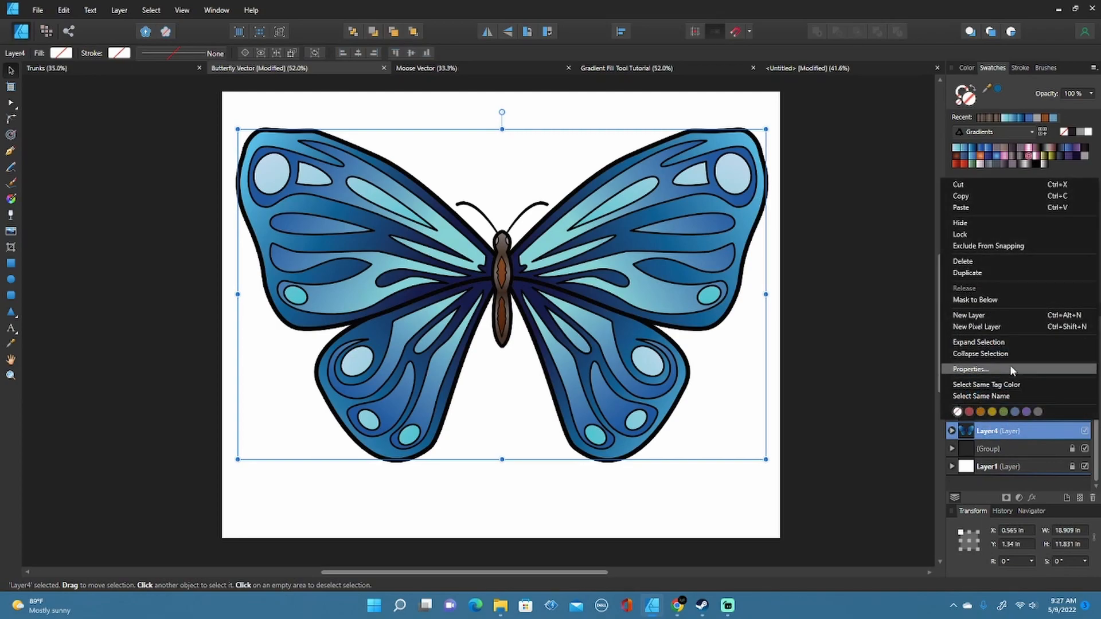
left_click(988, 273)
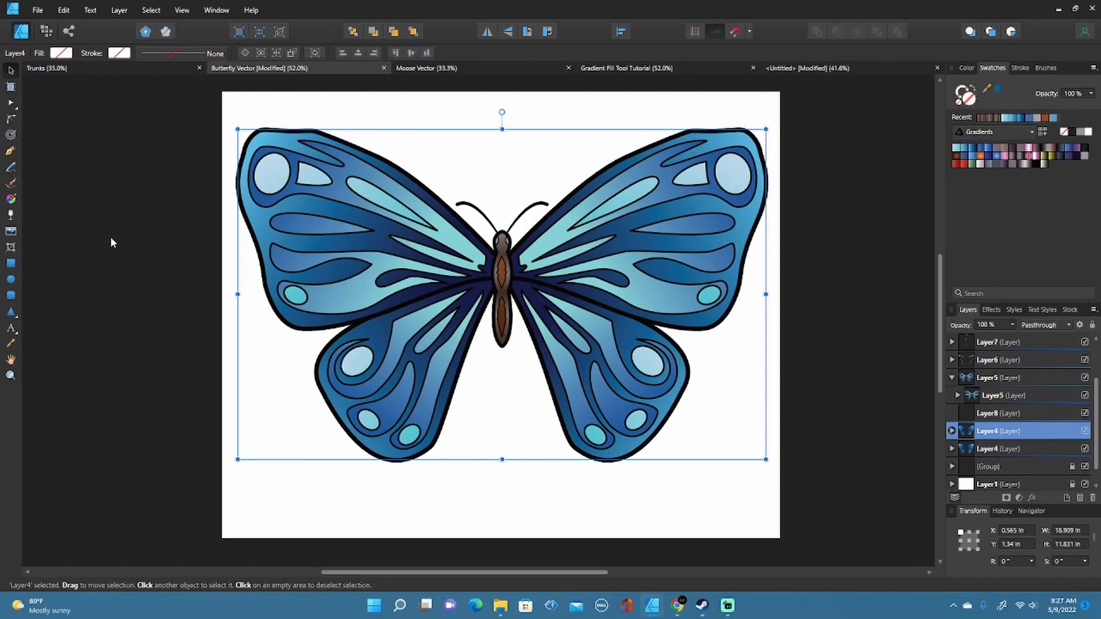
left_click(12, 199)
left_click_drag(509, 111, 508, 392)
left_click_drag(508, 109, 508, 126)
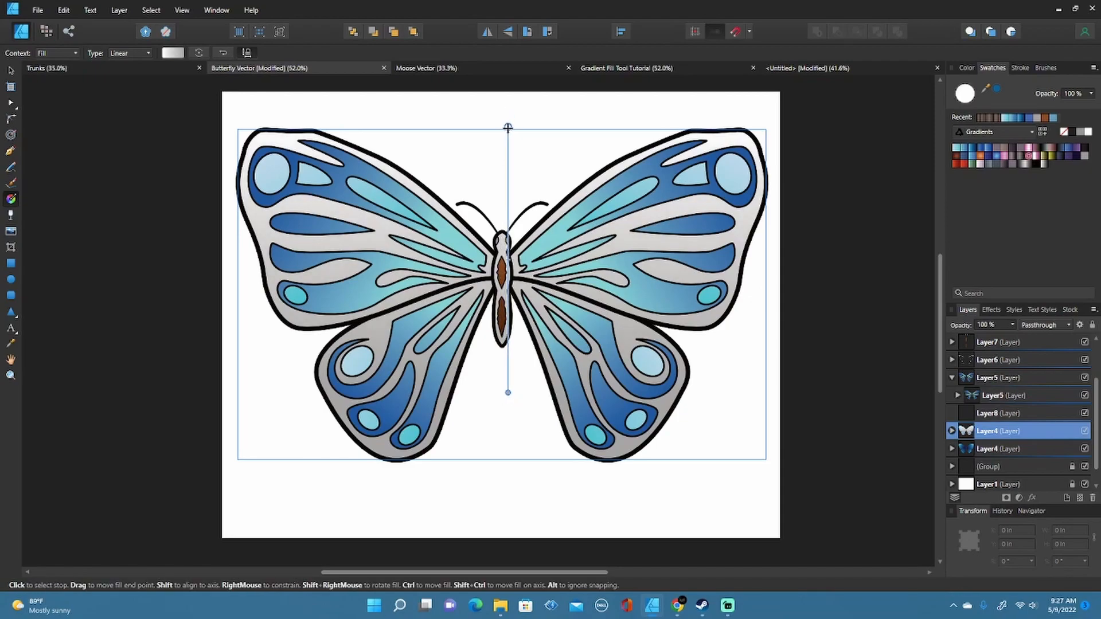
left_click_drag(508, 393, 506, 369)
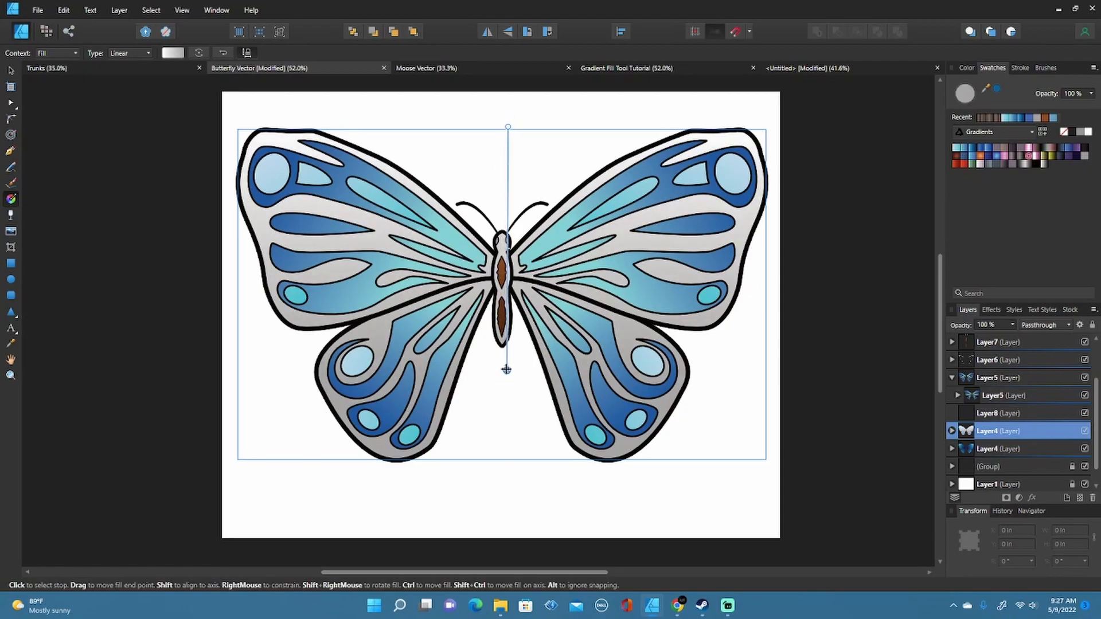
- Set the upper, white stop of the copy's gradient to 0% opacity
left_click(172, 53)
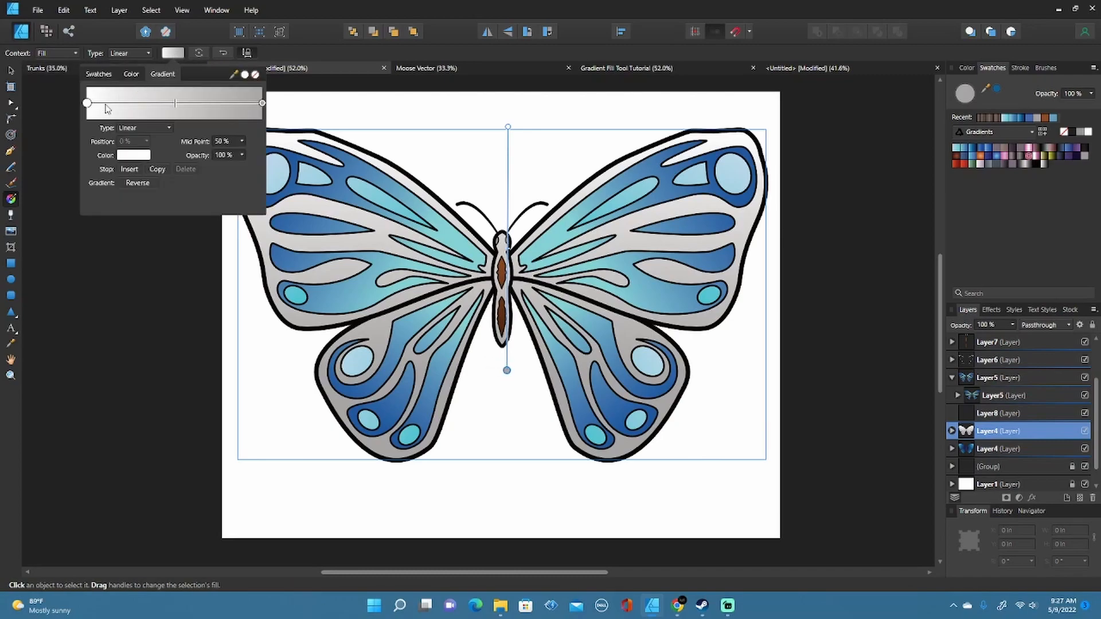
left_click(87, 104)
left_click_drag(243, 156, 165, 167)
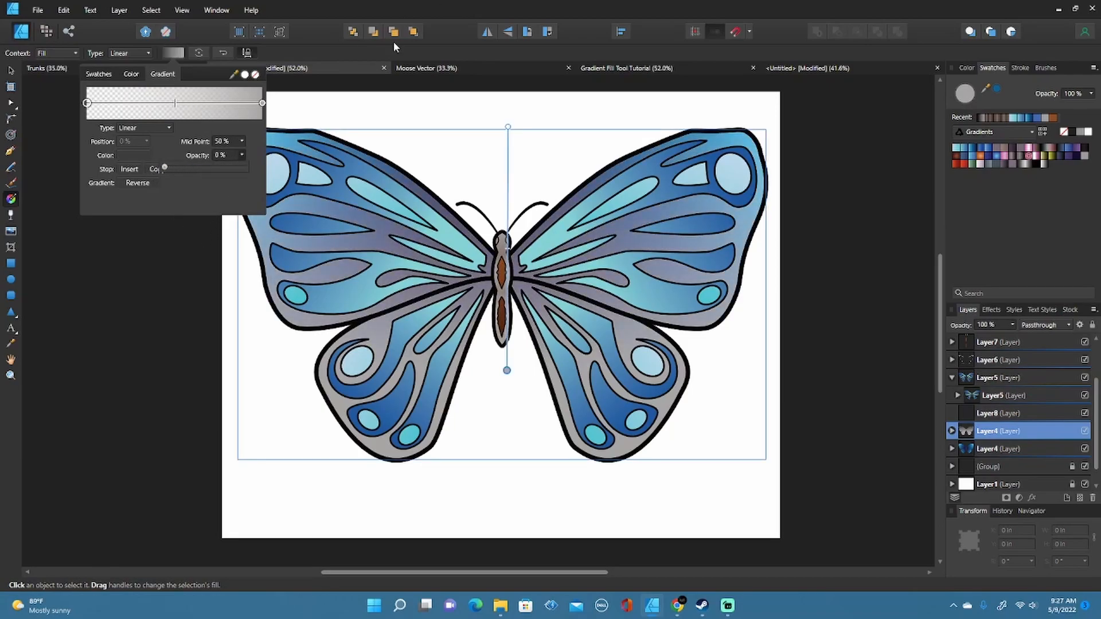
- Recolor the lower, grey stop of the layer copy's gradient to a muted purple
left_click(262, 103)
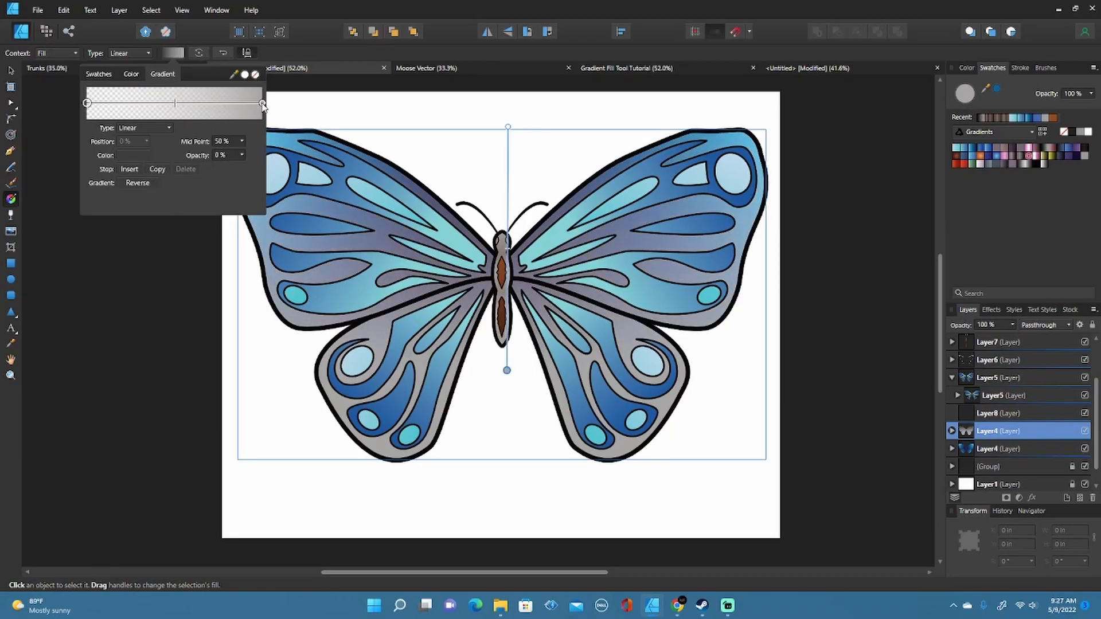
left_click(123, 155)
left_click_drag(118, 241, 119, 232)
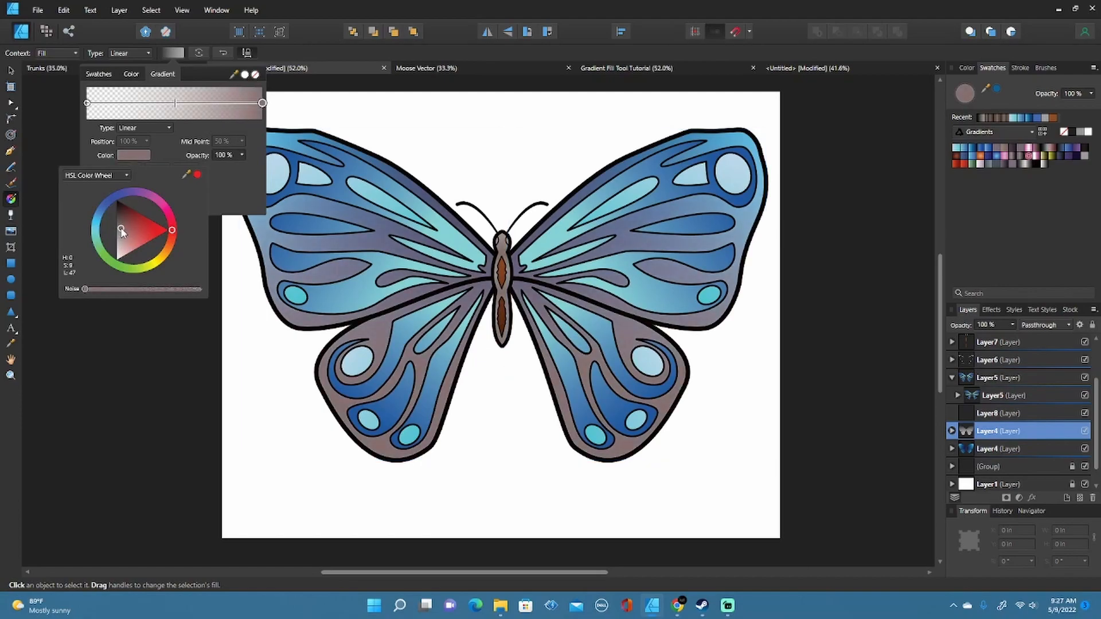
left_click_drag(161, 202, 142, 197)
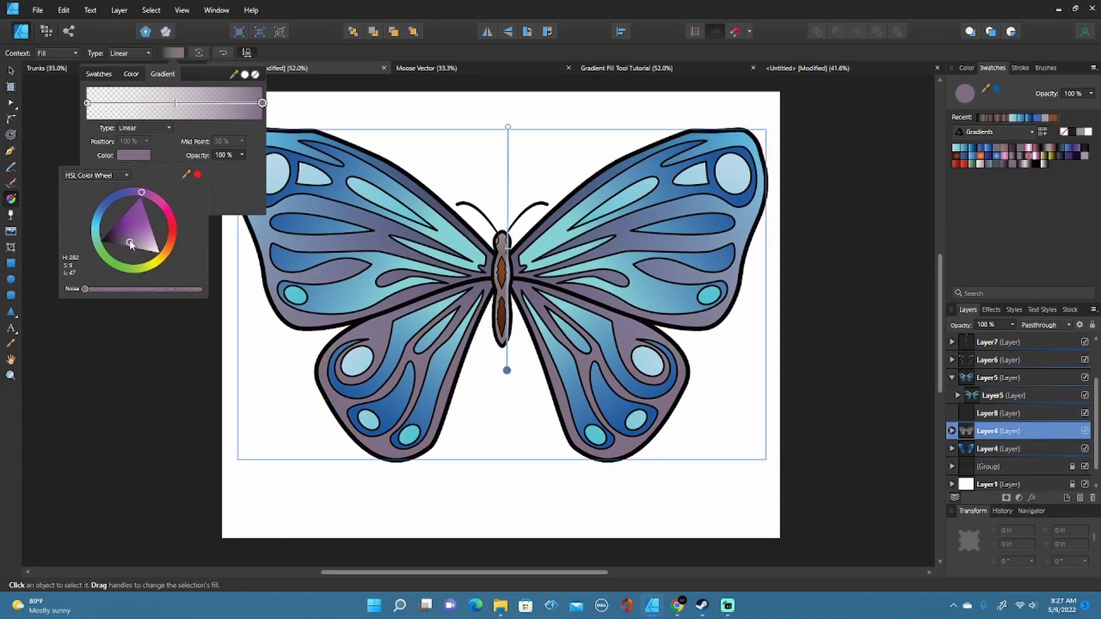
left_click_drag(131, 245, 129, 243)
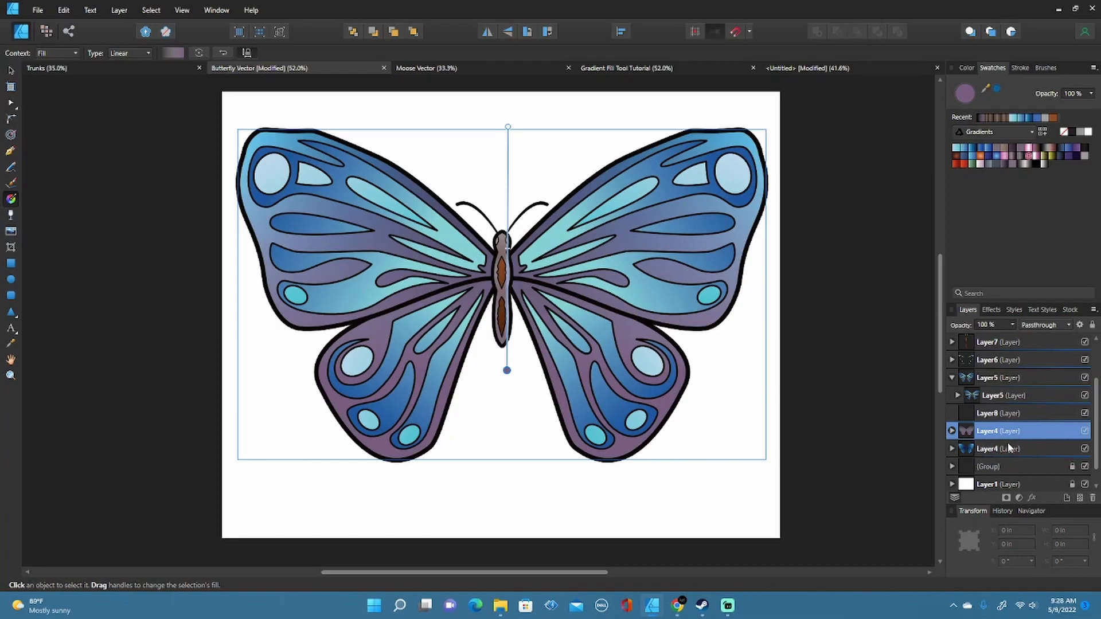
- Set the gradient copy of Layer4 to Overlay blending at 66% opacity, undoing any accidental change to its gradient
left_click(1043, 325)
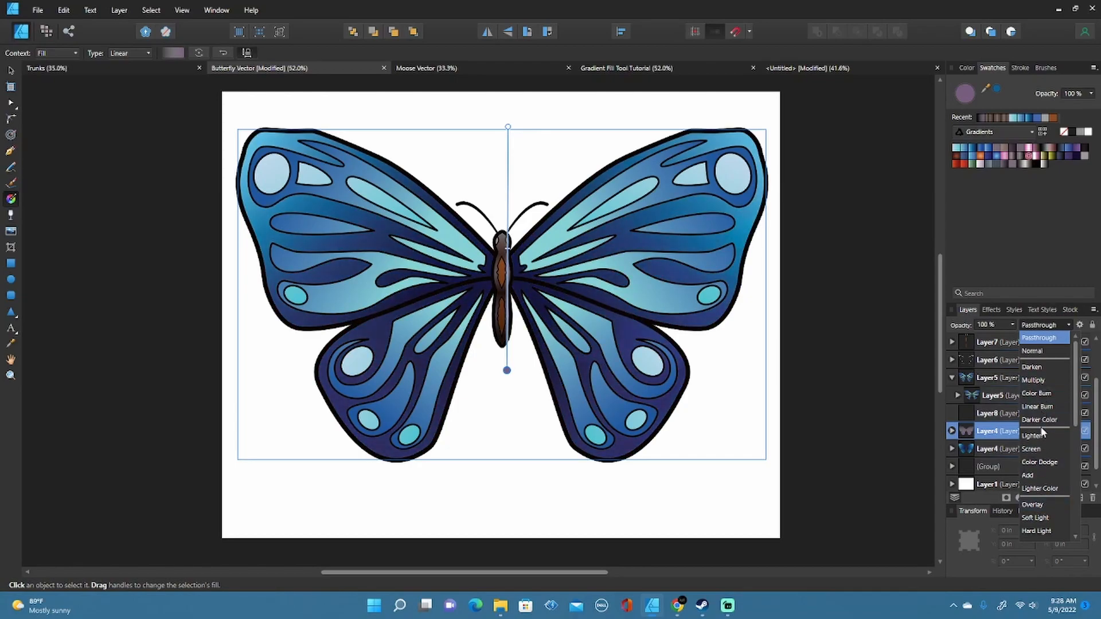
left_click(1050, 504)
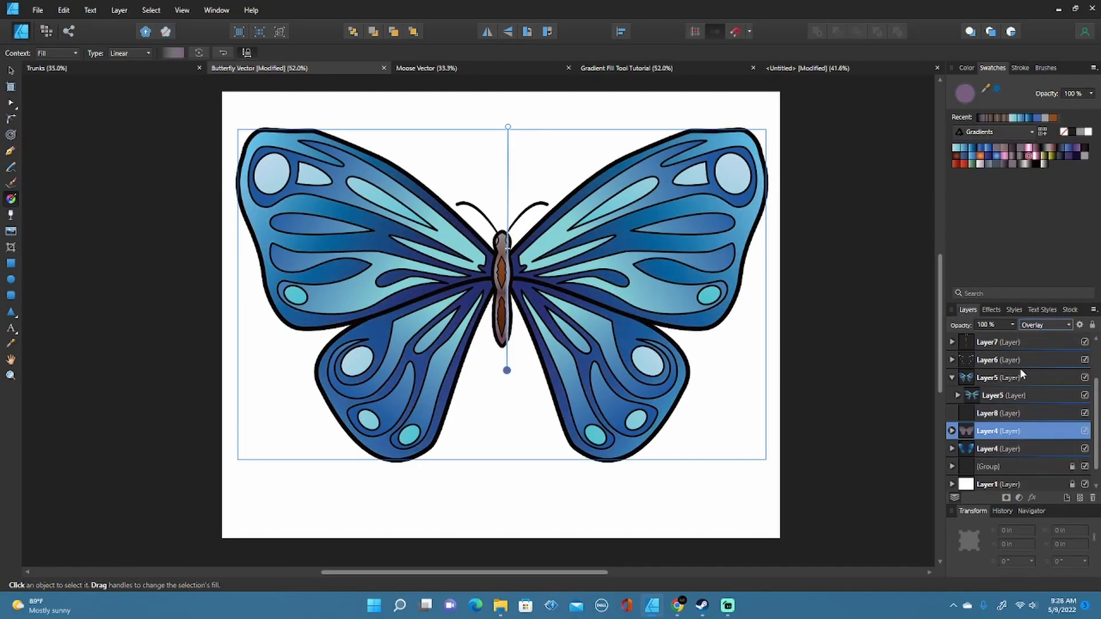
left_click(1012, 325)
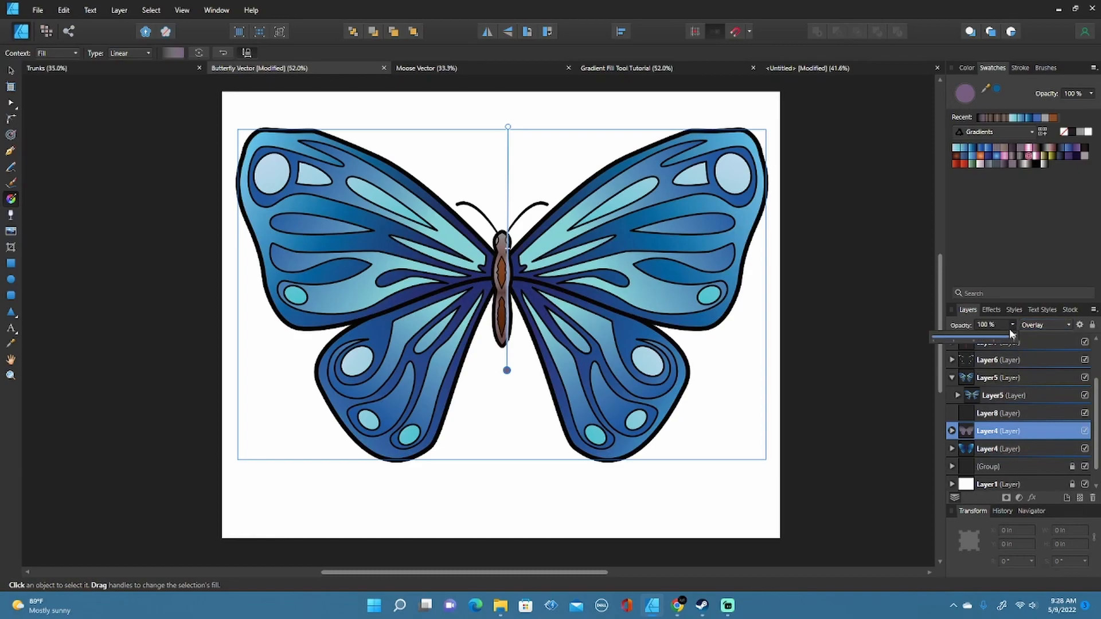
left_click_drag(1014, 338, 986, 340)
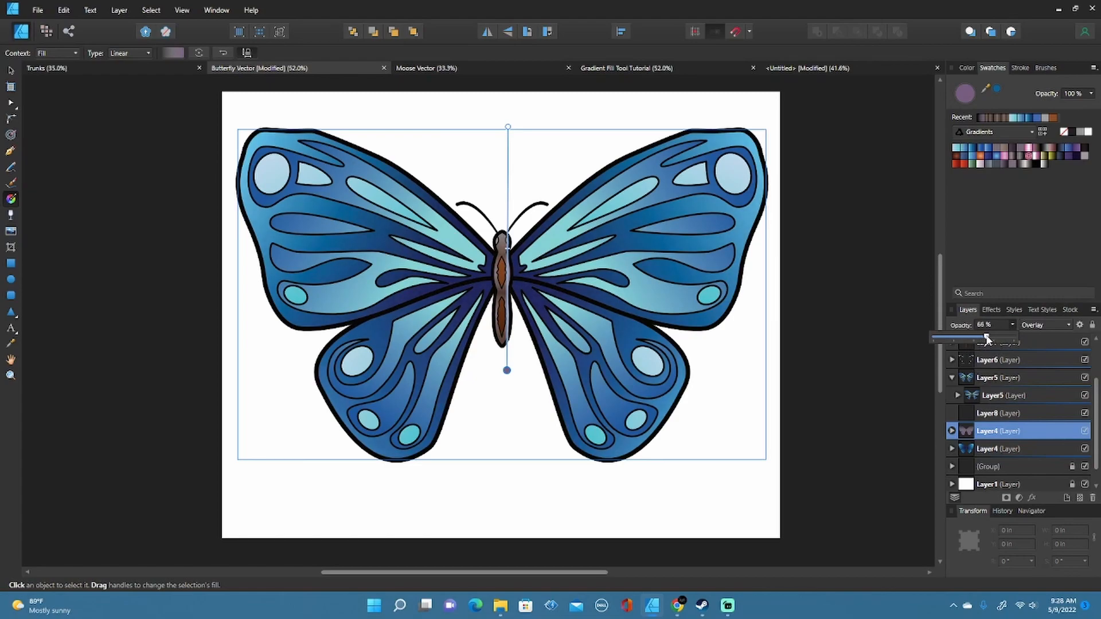
left_click(892, 381)
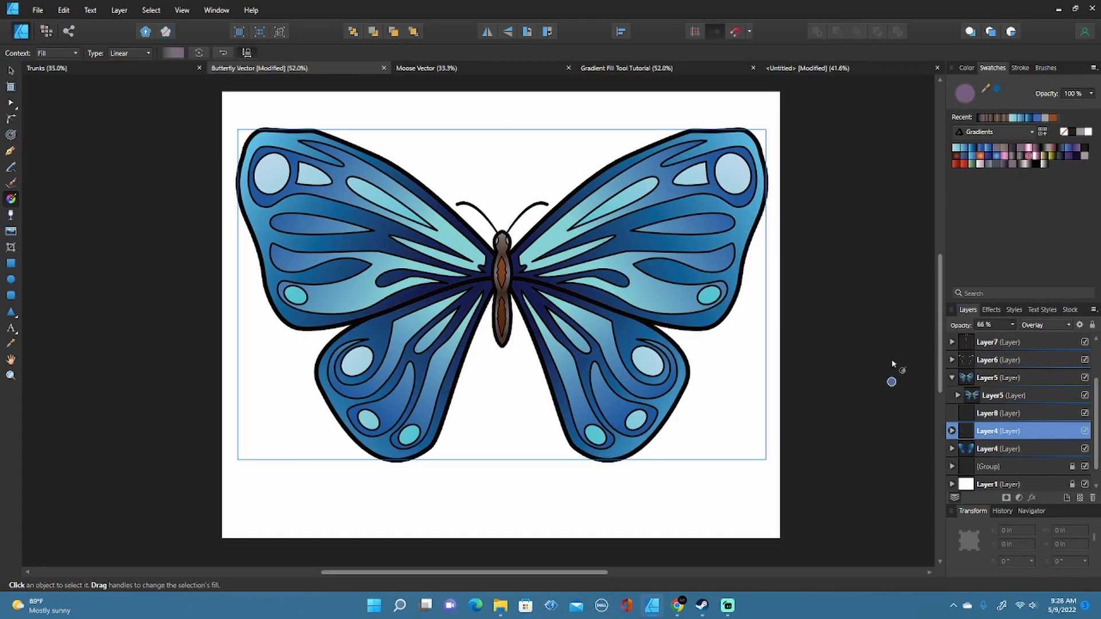
key("ctrl+z")
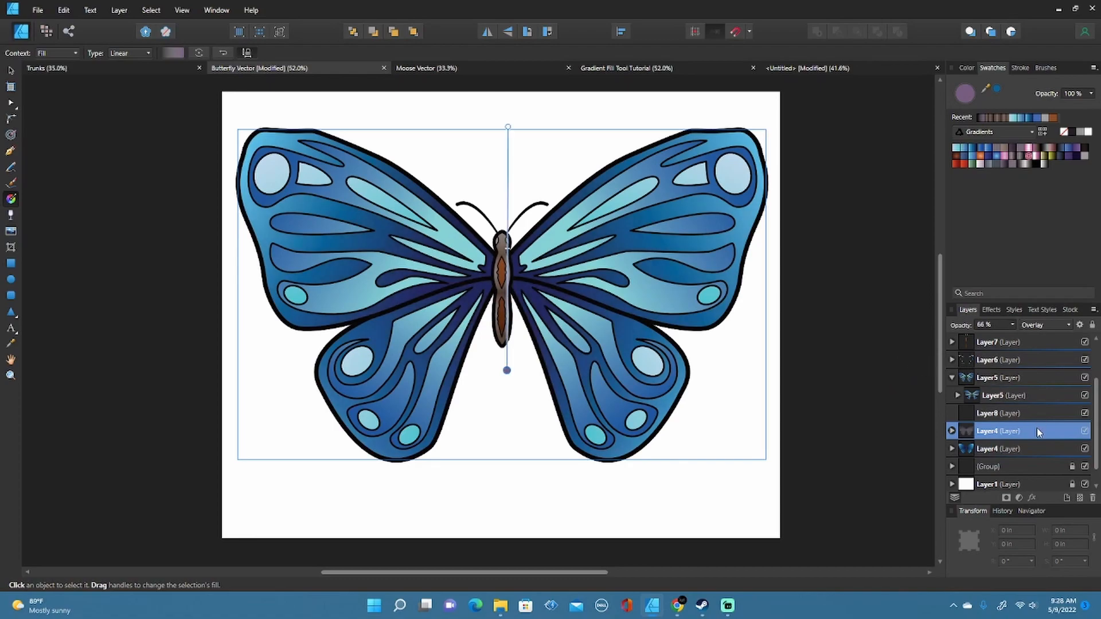
- Toggle the upper Layer4 copy's visibility repeatedly to compare the wings with and without the purple overlay
left_click(1085, 431)
left_click(1085, 432)
left_click(1085, 432)
left_click(1085, 432)
left_click(1085, 431)
left_click(1085, 432)
- Set the copy's blend mode to Passthrough and stretch its gradient from the butterfly's head down near the lower wing tips
left_click(1028, 327)
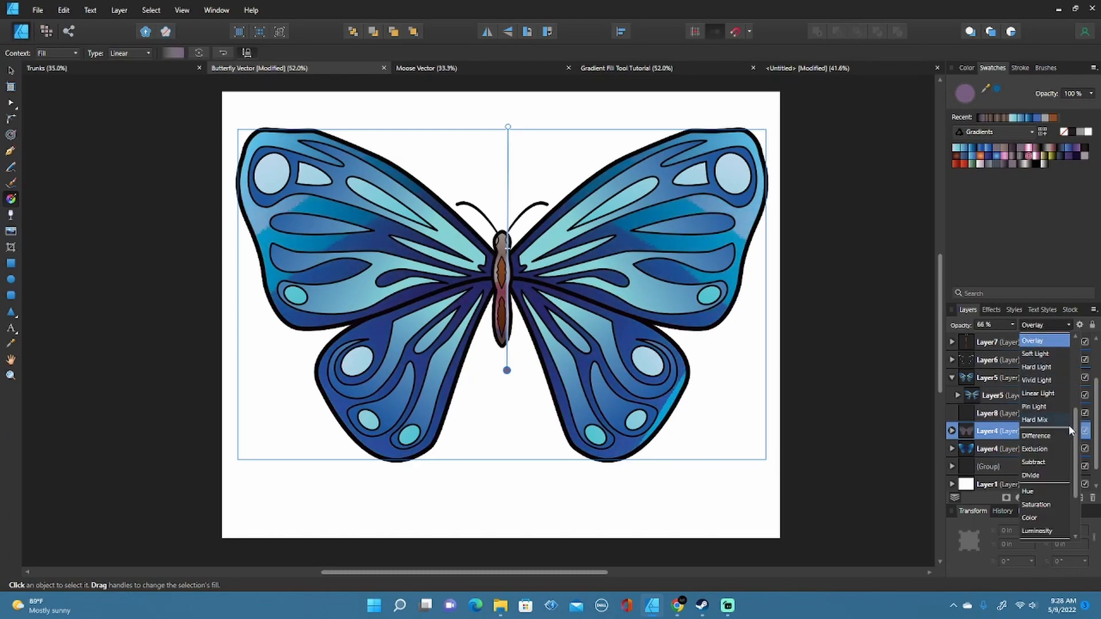
left_click(1052, 340)
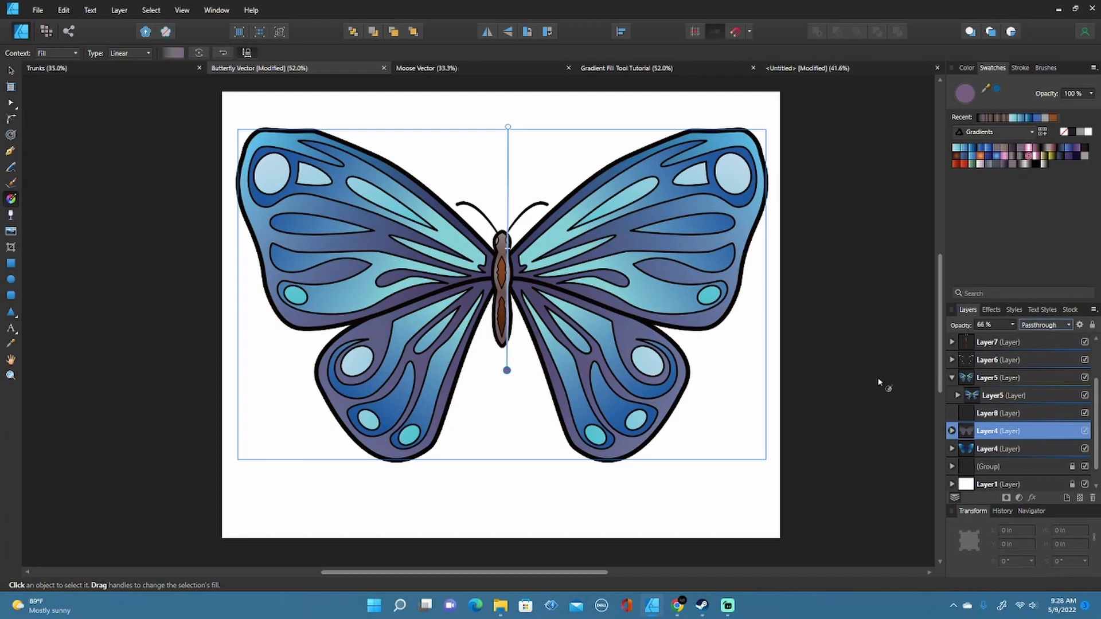
left_click_drag(508, 126, 506, 244)
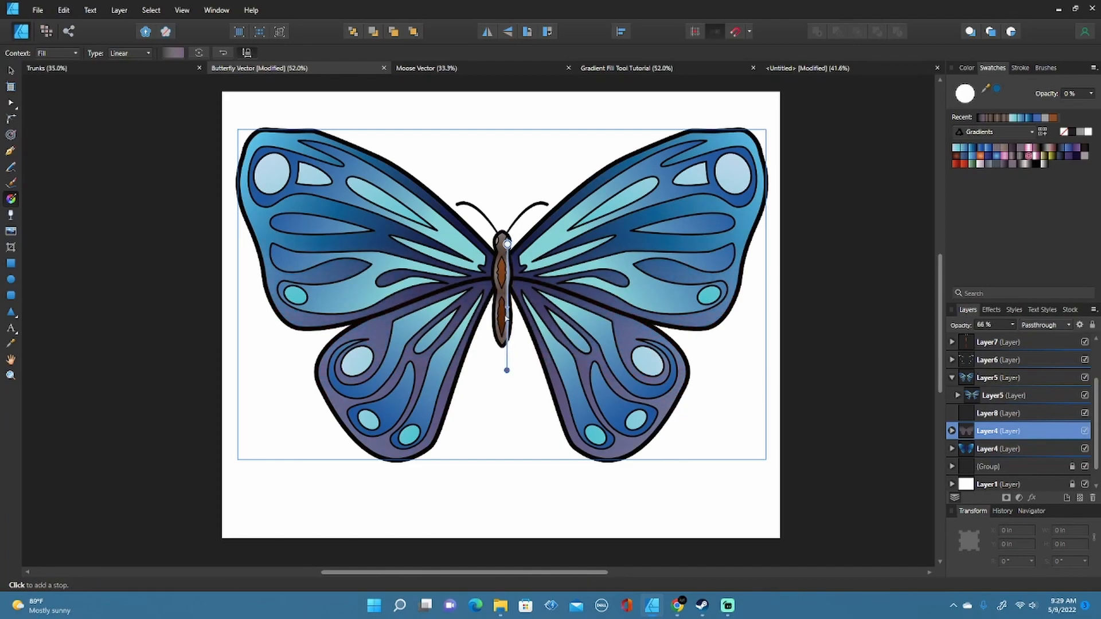
left_click_drag(506, 368, 506, 446)
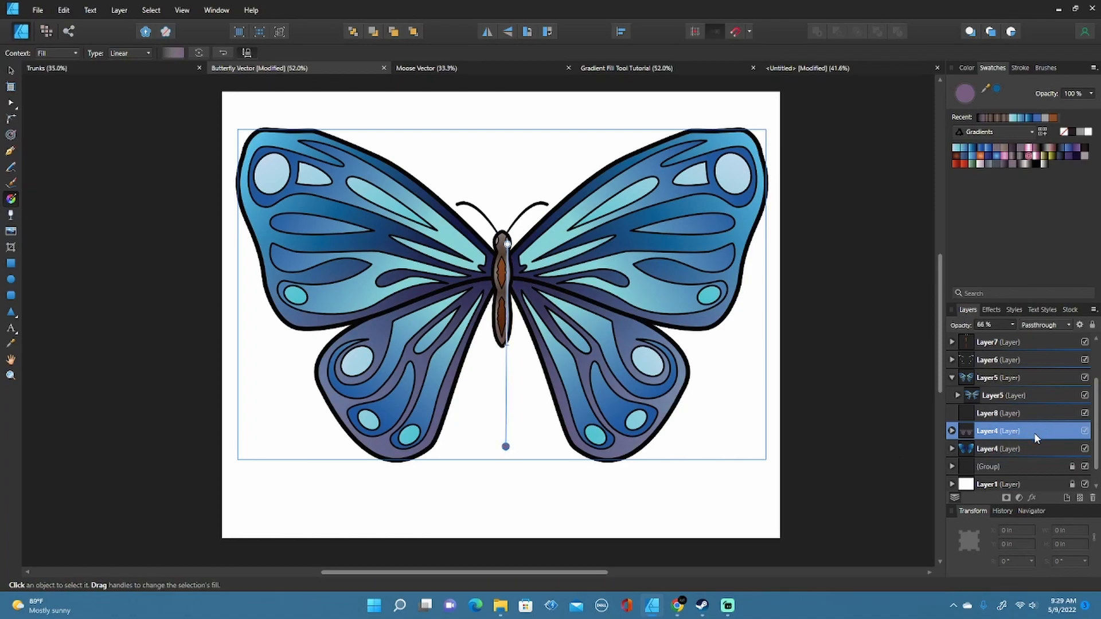
key("v")
left_click(865, 337)
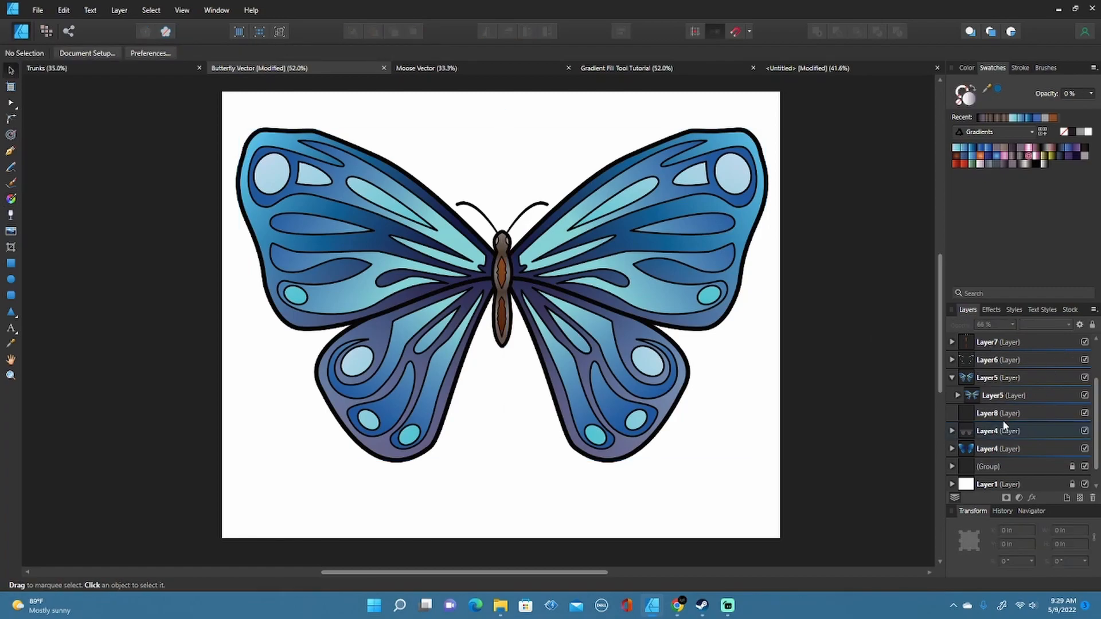
- Set the upper Layer4 copy's opacity to 71%, collapse Layer5 and clear the selection
left_click(1003, 427)
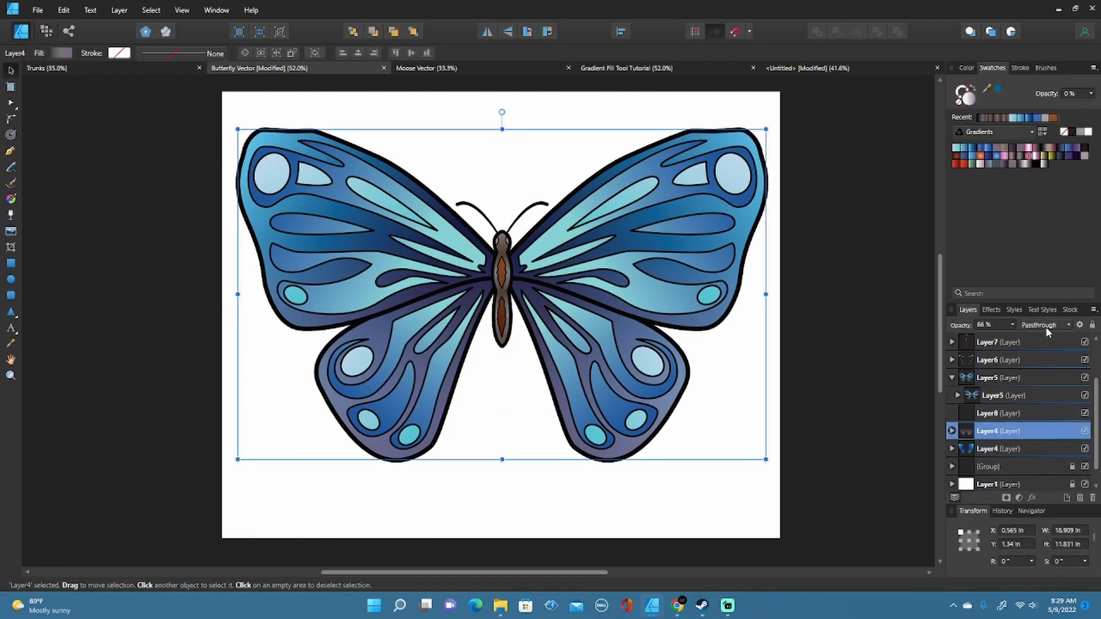
left_click(1012, 325)
left_click_drag(1010, 337, 982, 341)
left_click_drag(985, 338, 1017, 337)
left_click(951, 379)
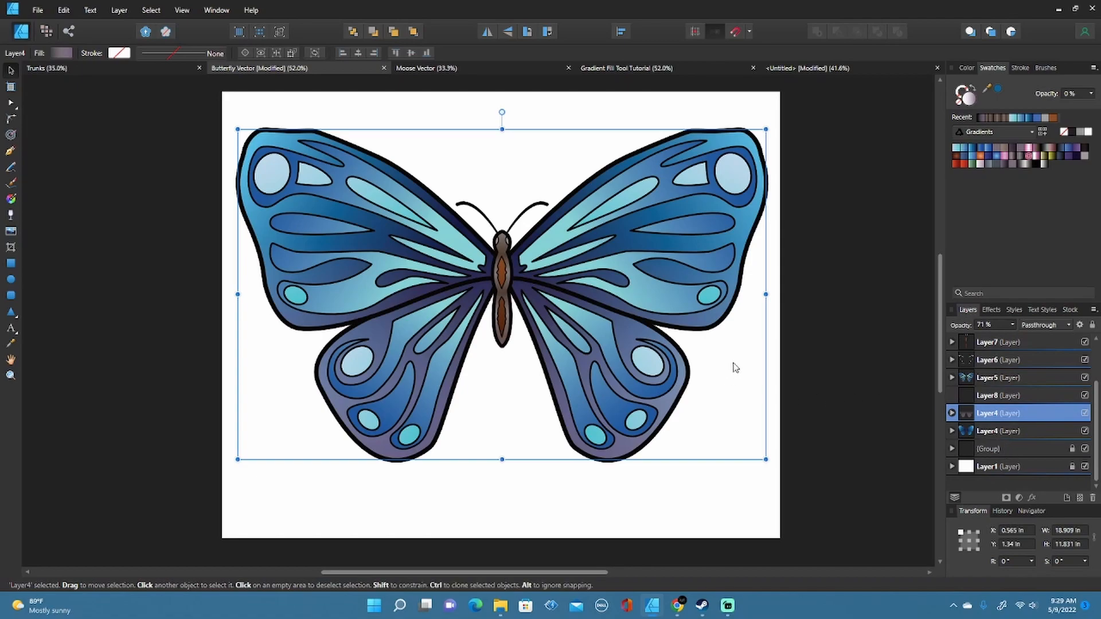
left_click(833, 337)
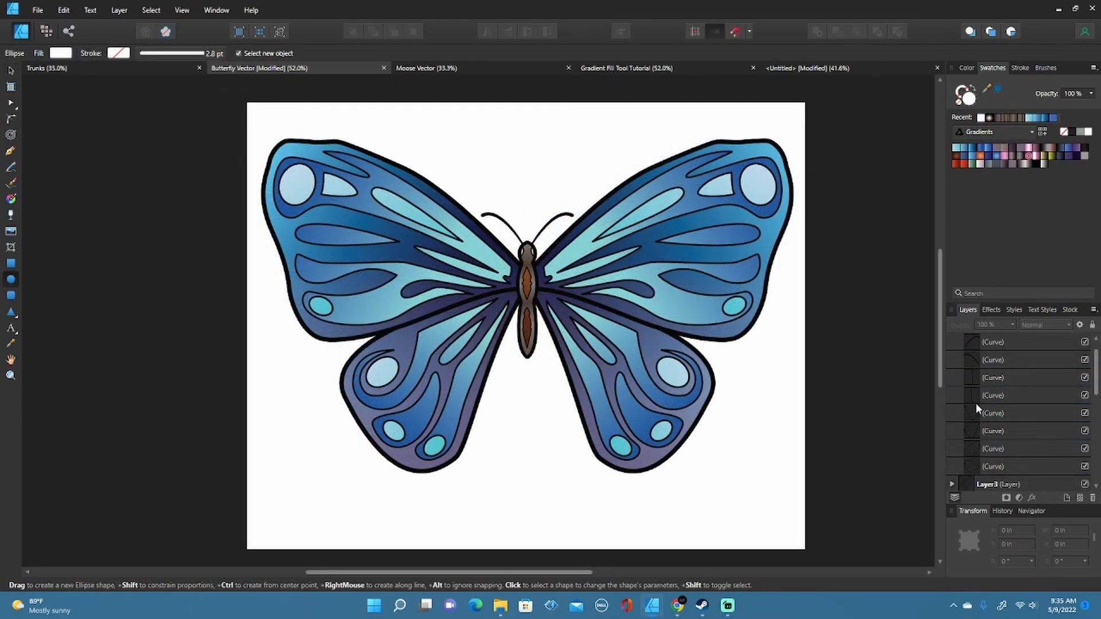
- Collapse Layer2 and draw a white circle about 3.3 in wide in it, over the left wing's upper tip
scroll(975, 404, "up", 1)
left_click(952, 343)
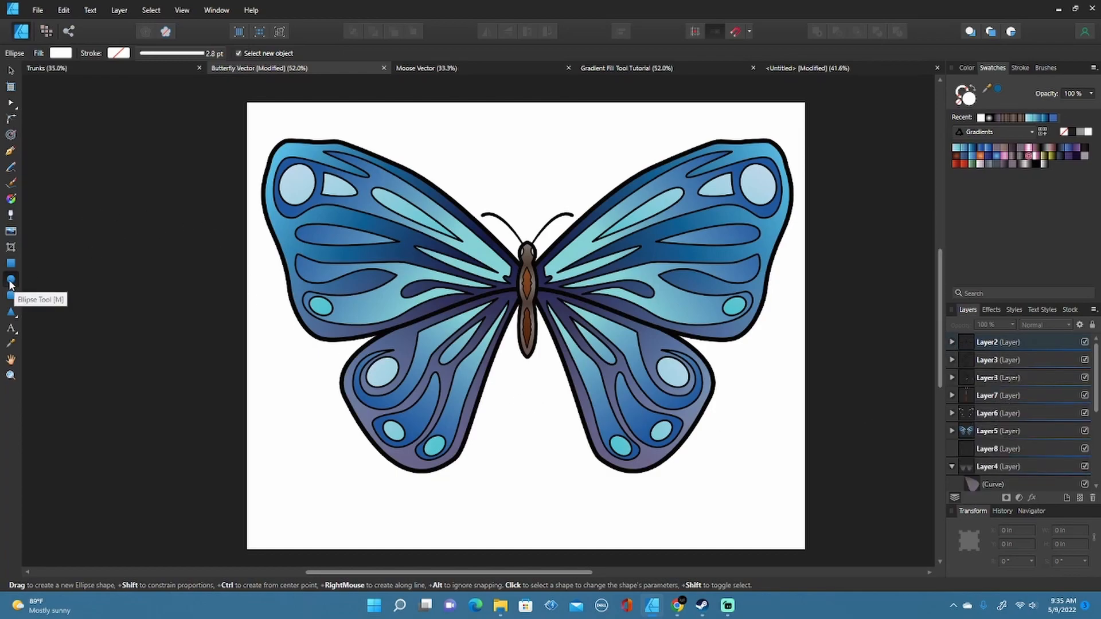
left_click_drag(267, 122, 351, 221)
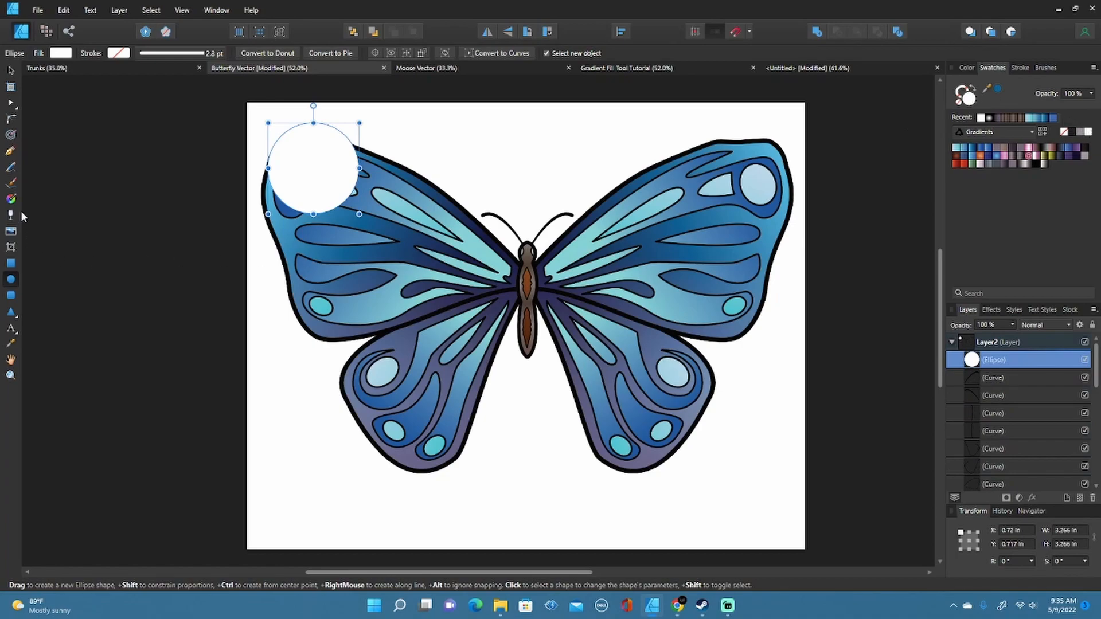
- Give the white circle a radial gradient fill and set its outer stop to 0% opacity
left_click(10, 200)
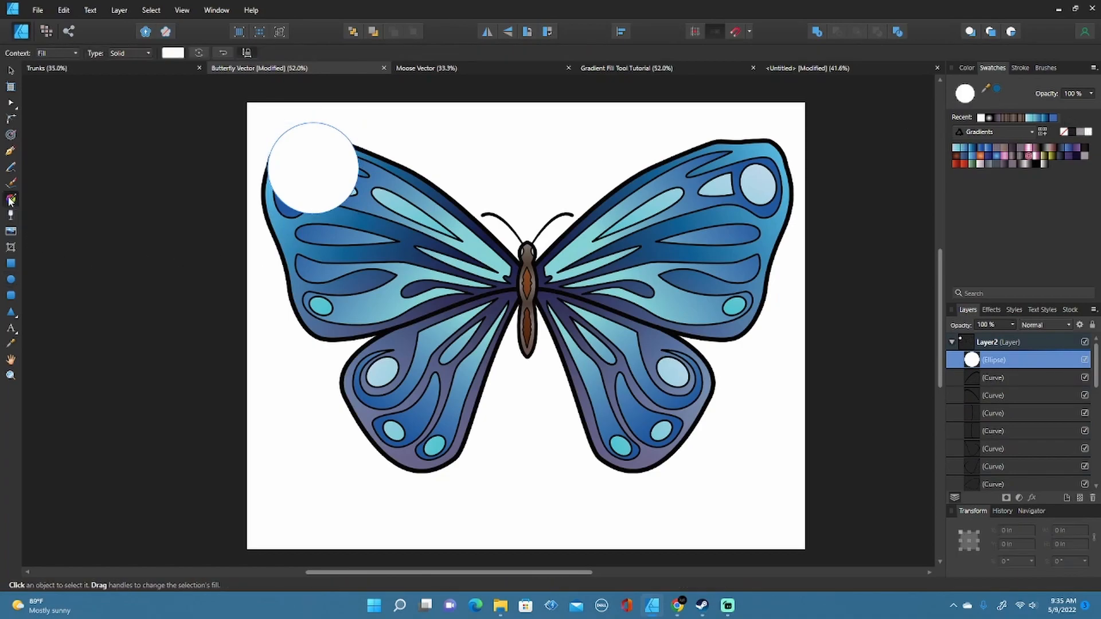
left_click(127, 54)
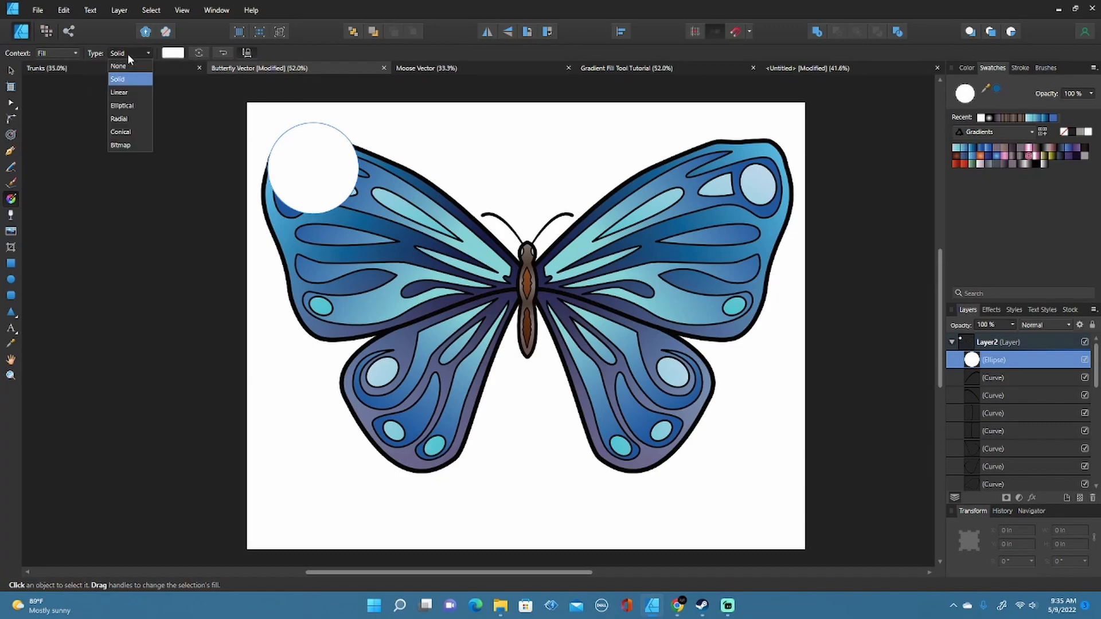
left_click(123, 118)
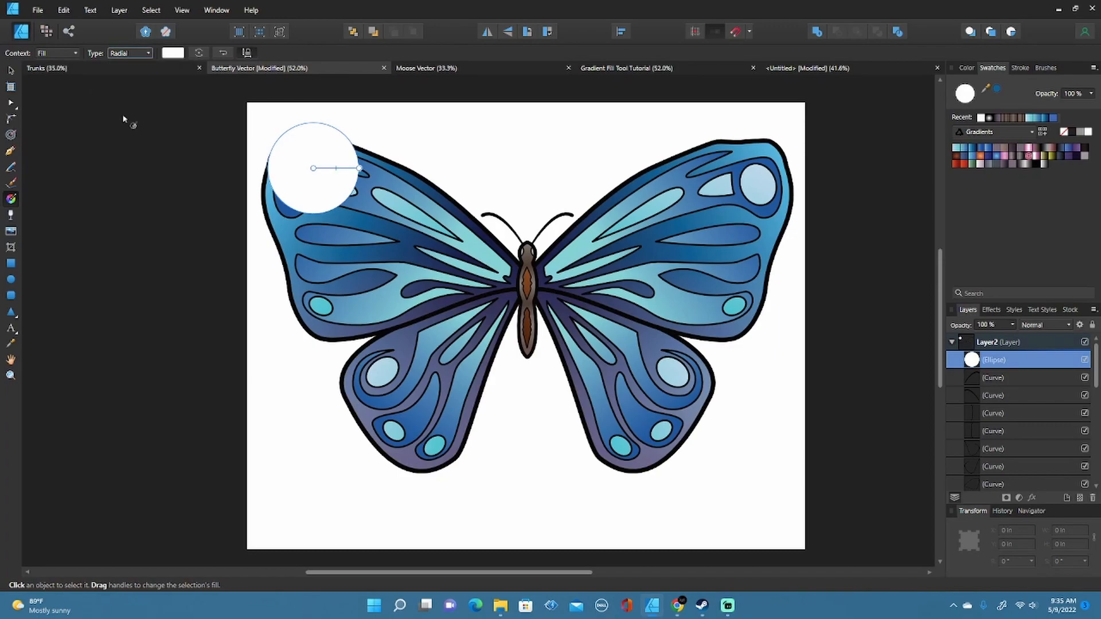
left_click(172, 53)
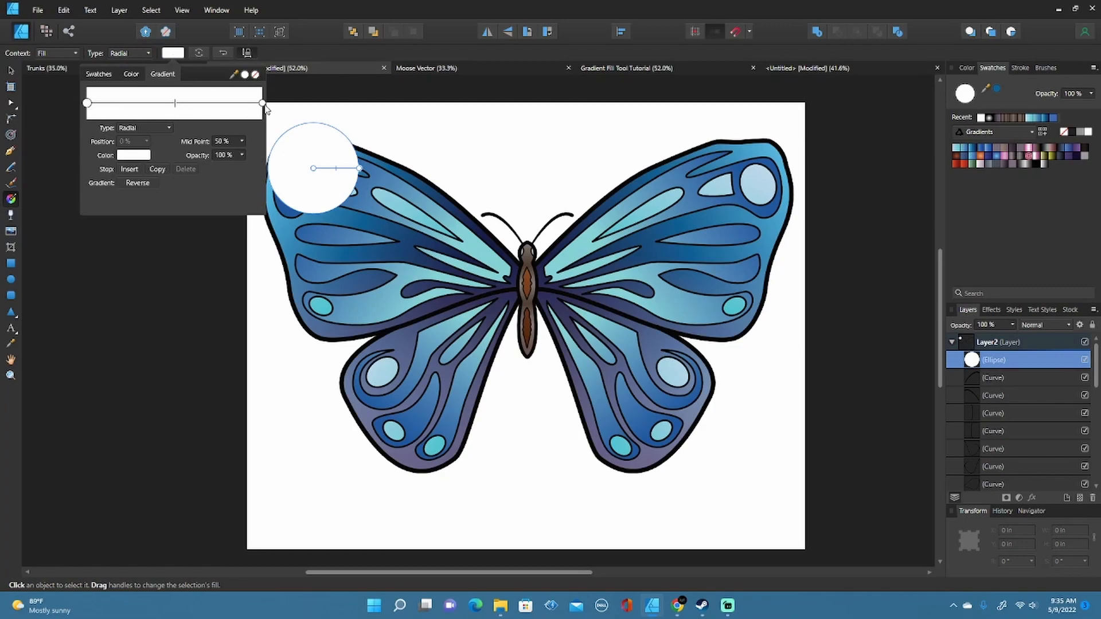
left_click(241, 155)
left_click_drag(243, 167, 159, 168)
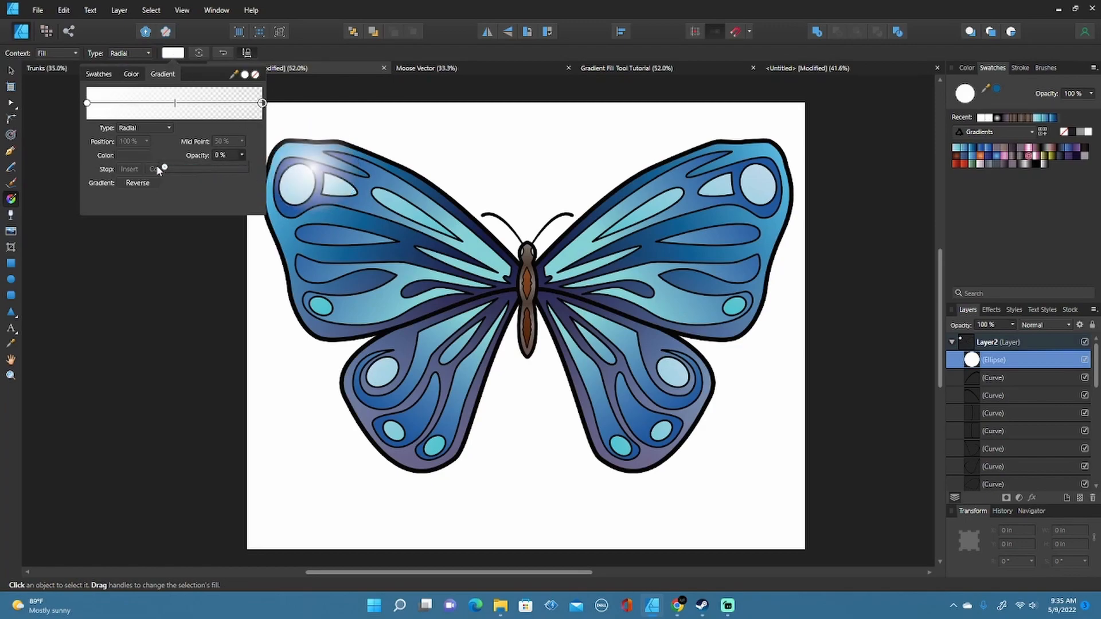
- Close the gradient settings, move the white radial highlight up to the left wing's outer upper tip and deselect it
left_click(317, 6)
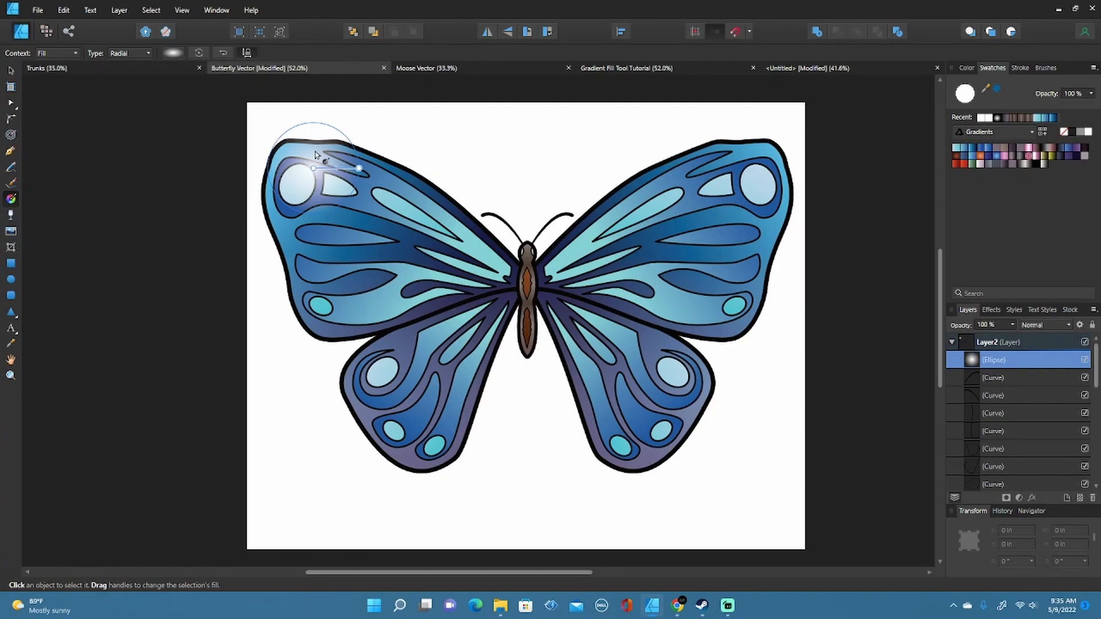
left_click(11, 71)
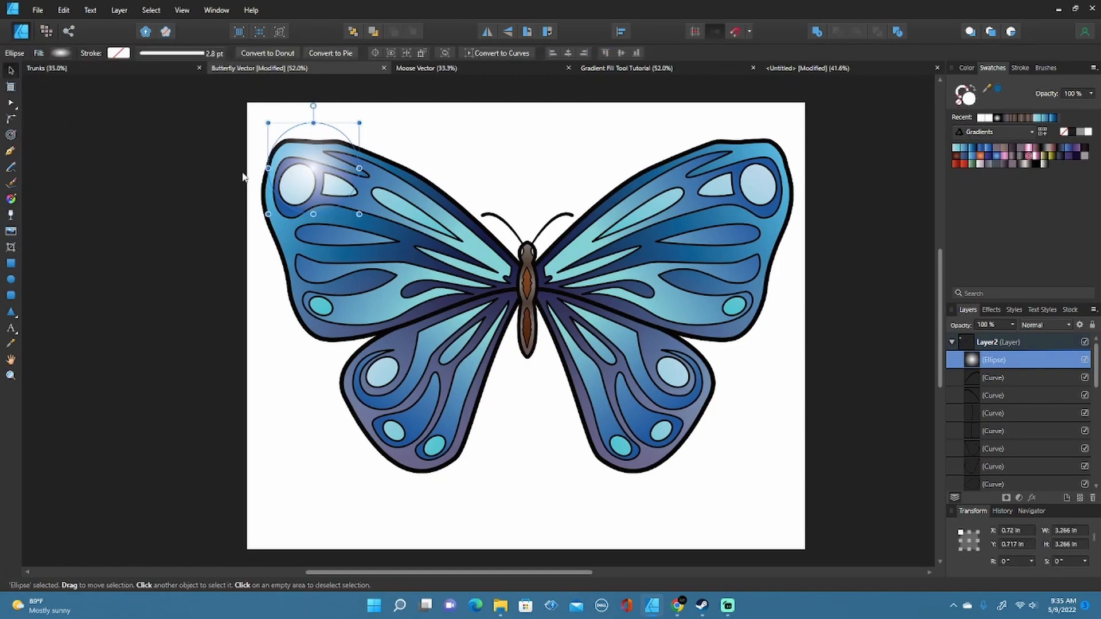
left_click(204, 207)
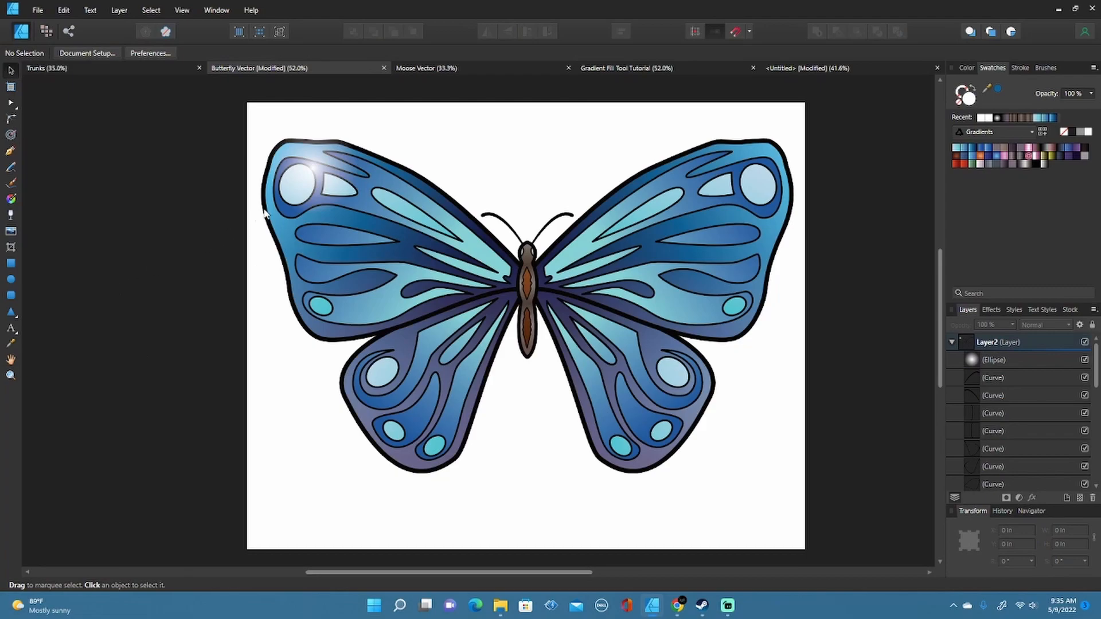
left_click_drag(317, 175, 293, 155)
left_click(220, 239)
scroll(520, 239, "down", 2)
left_click_drag(561, 302, 534, 337)
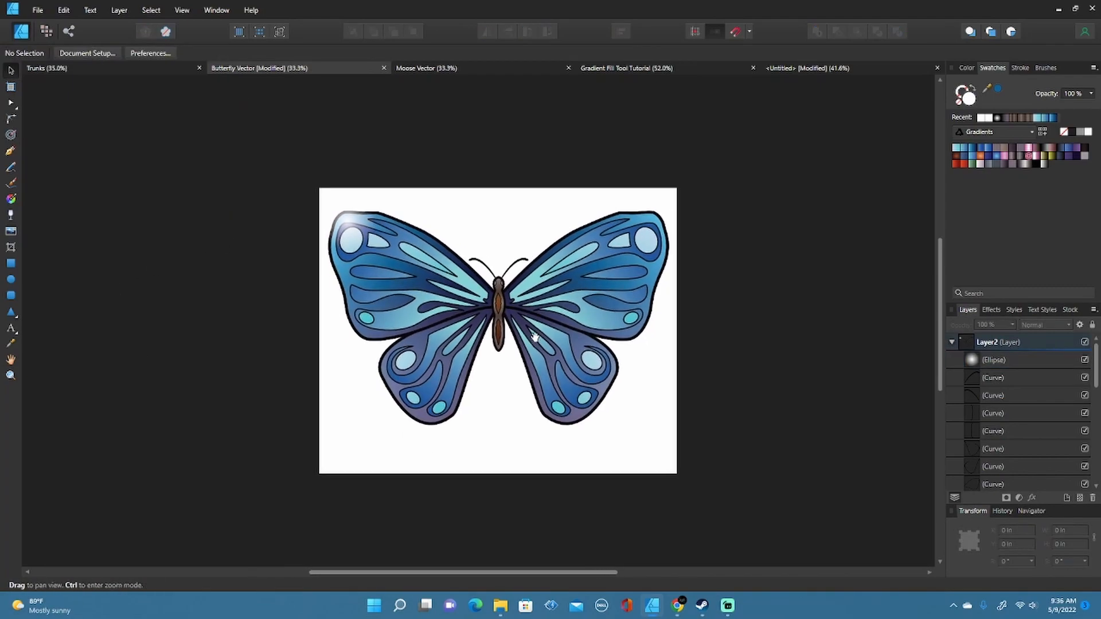
- Try the white radial highlight over the butterfly's head at the centre of the artwork
scroll(394, 270, "up", 2)
left_click(319, 196)
left_click_drag(320, 195, 556, 270)
scroll(556, 270, "down", 3)
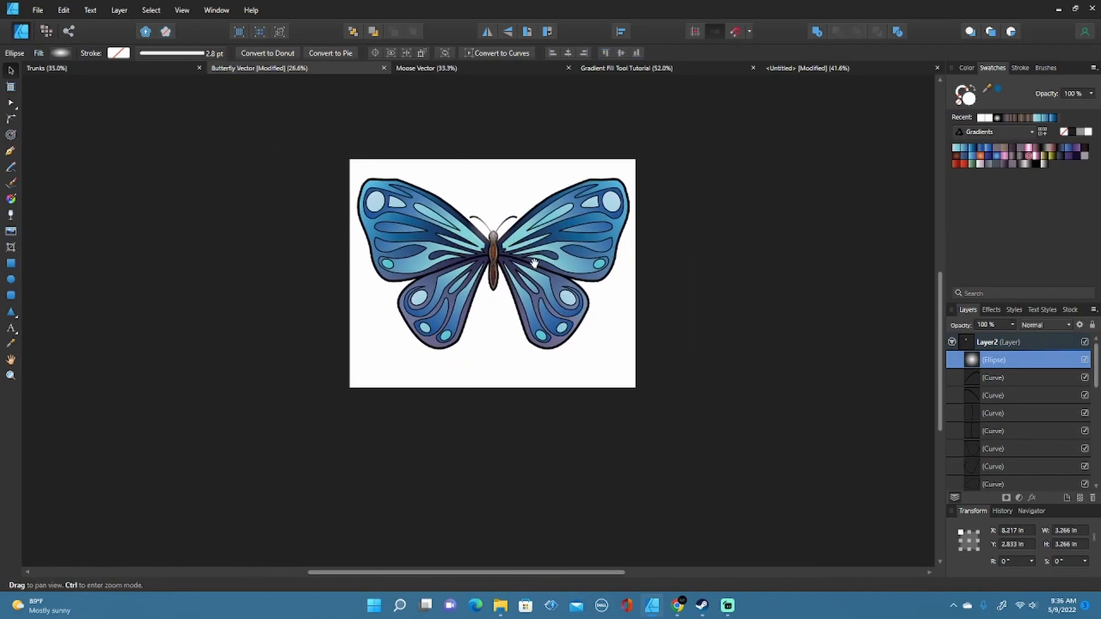
- Move the white radial highlight back onto the left wing, trying it mid-wing, on the upper tip and inward from the tip
scroll(474, 157, "up", 3)
left_click_drag(490, 269, 314, 294)
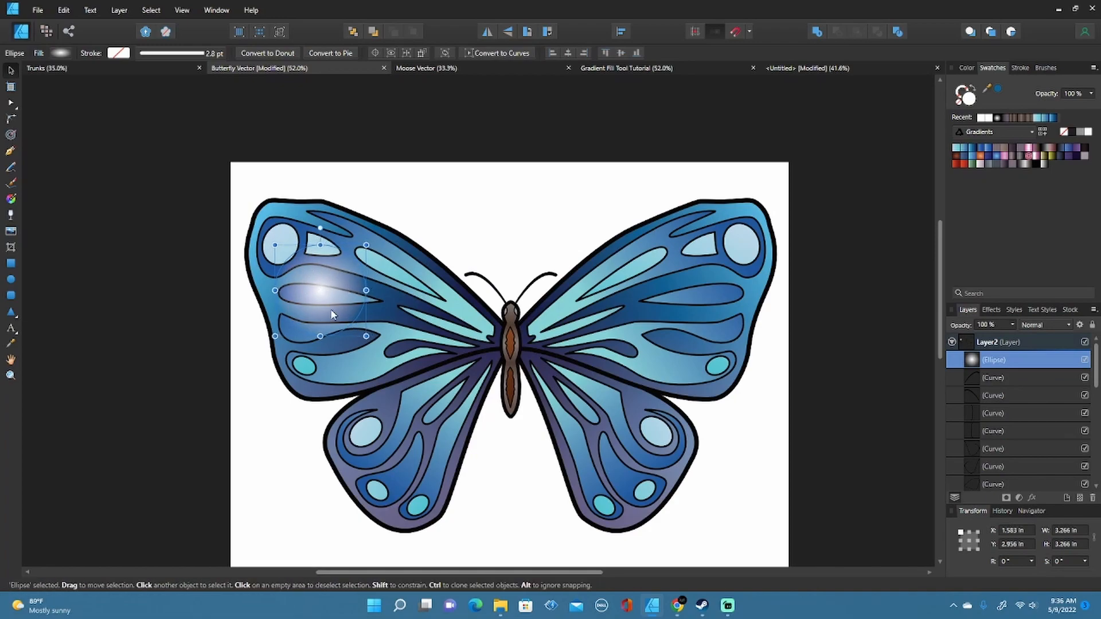
left_click_drag(322, 298, 284, 235)
scroll(491, 295, "down", 3)
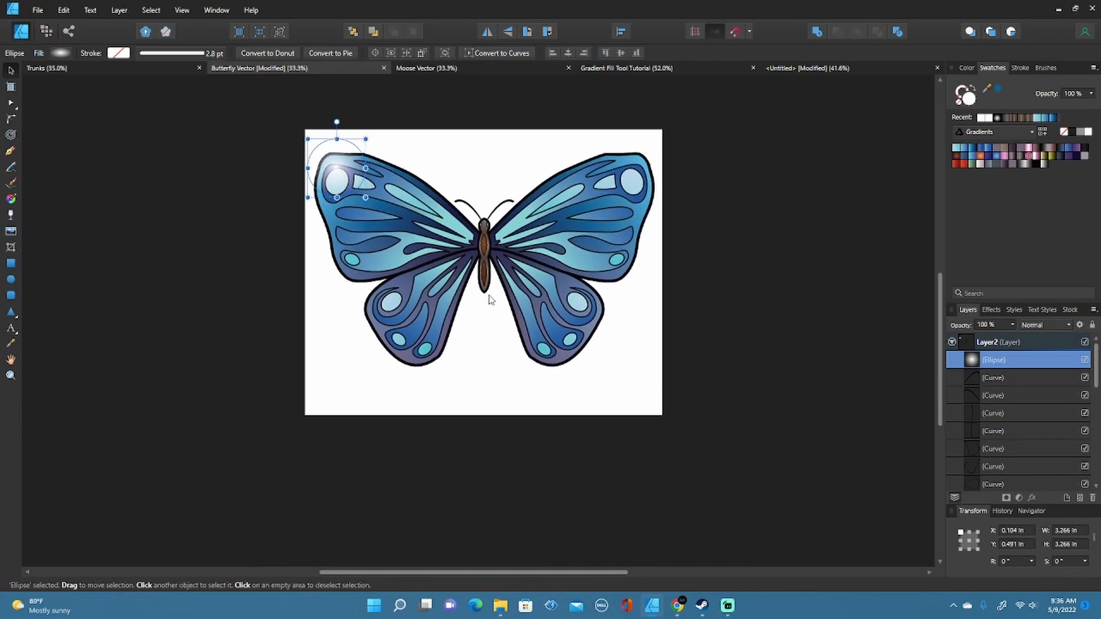
scroll(486, 294, "up", 3)
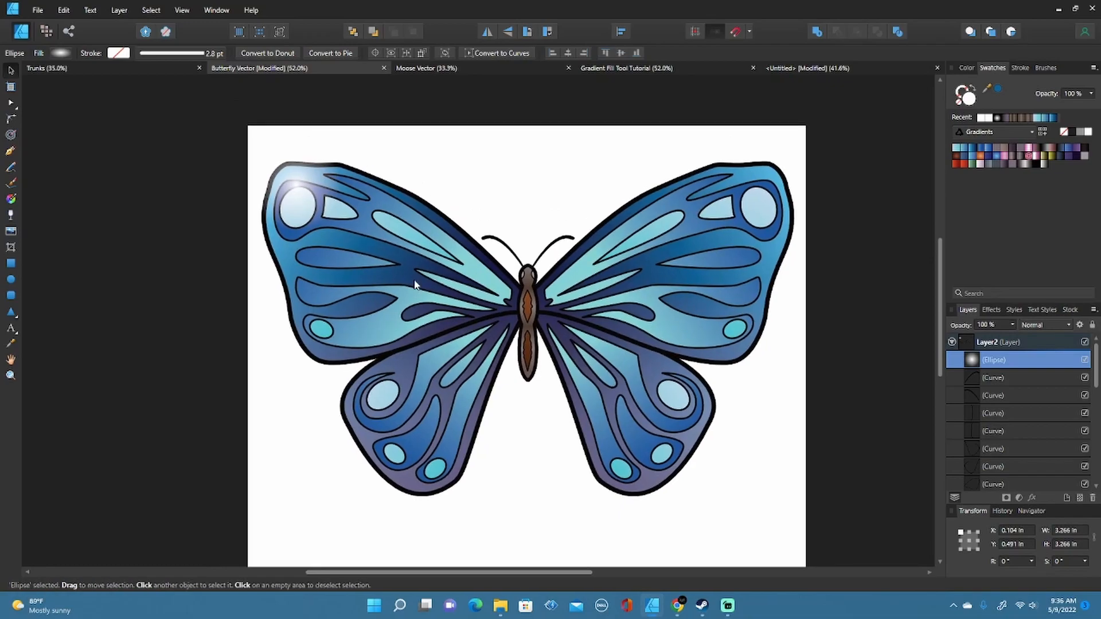
left_click_drag(293, 175, 351, 247)
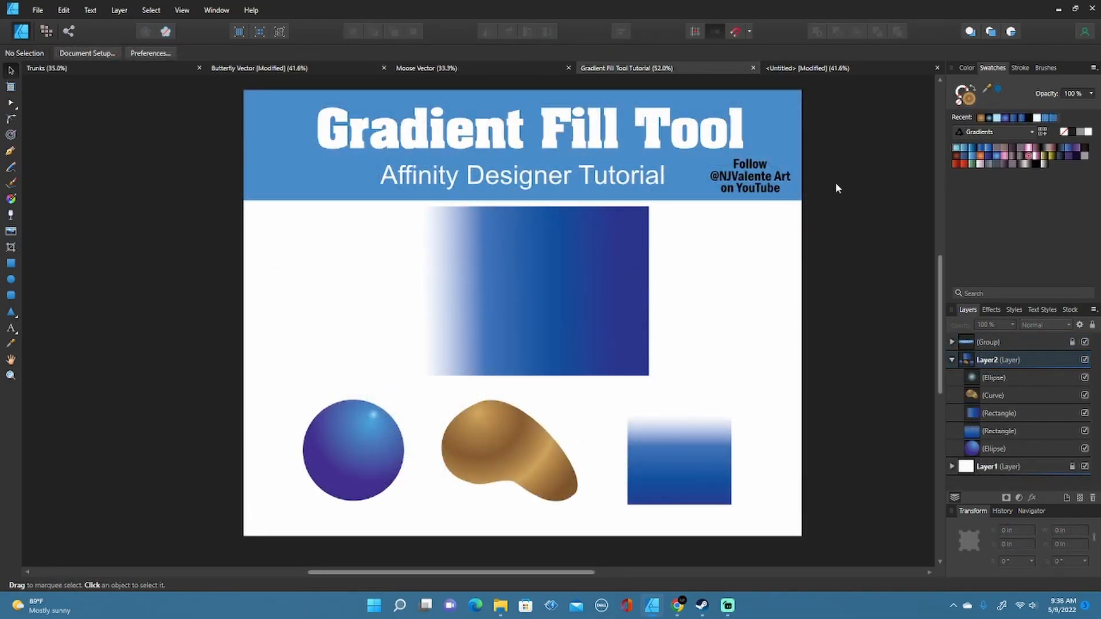